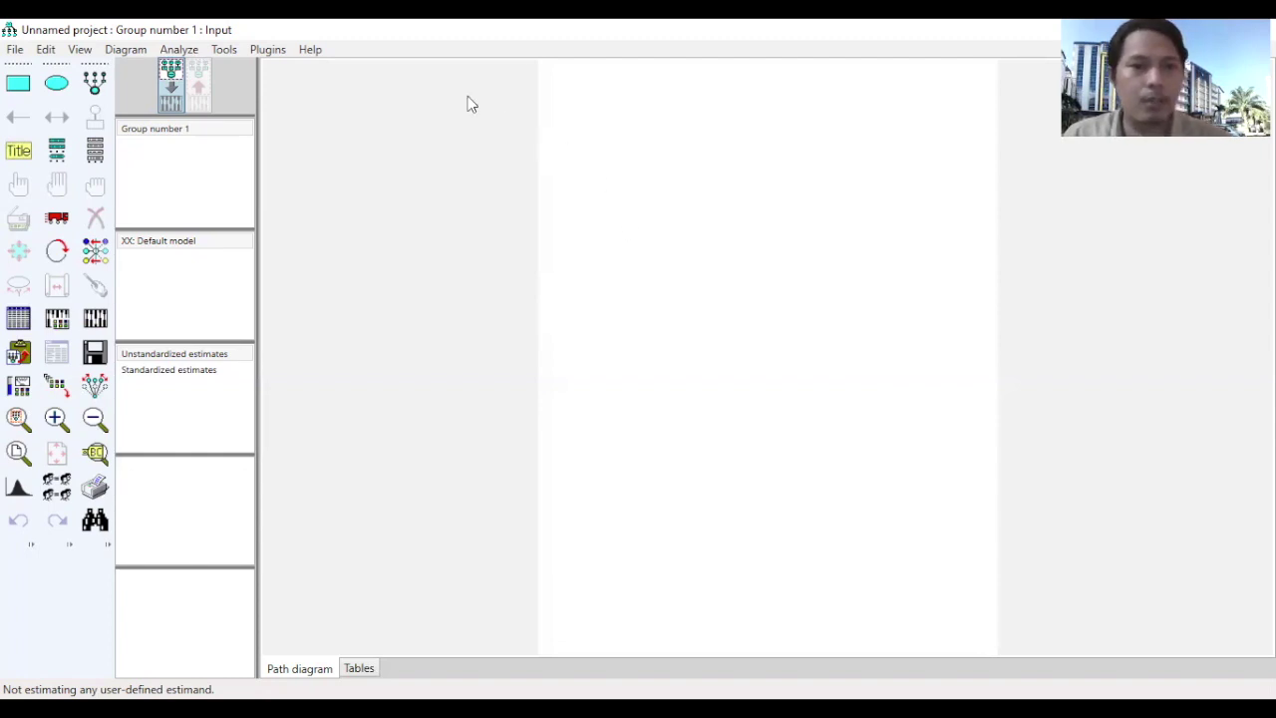
Set the diagram's paper size to Landscape - A4 in the interface properties
{"action": "left_click", "coordinate": [94, 52]}
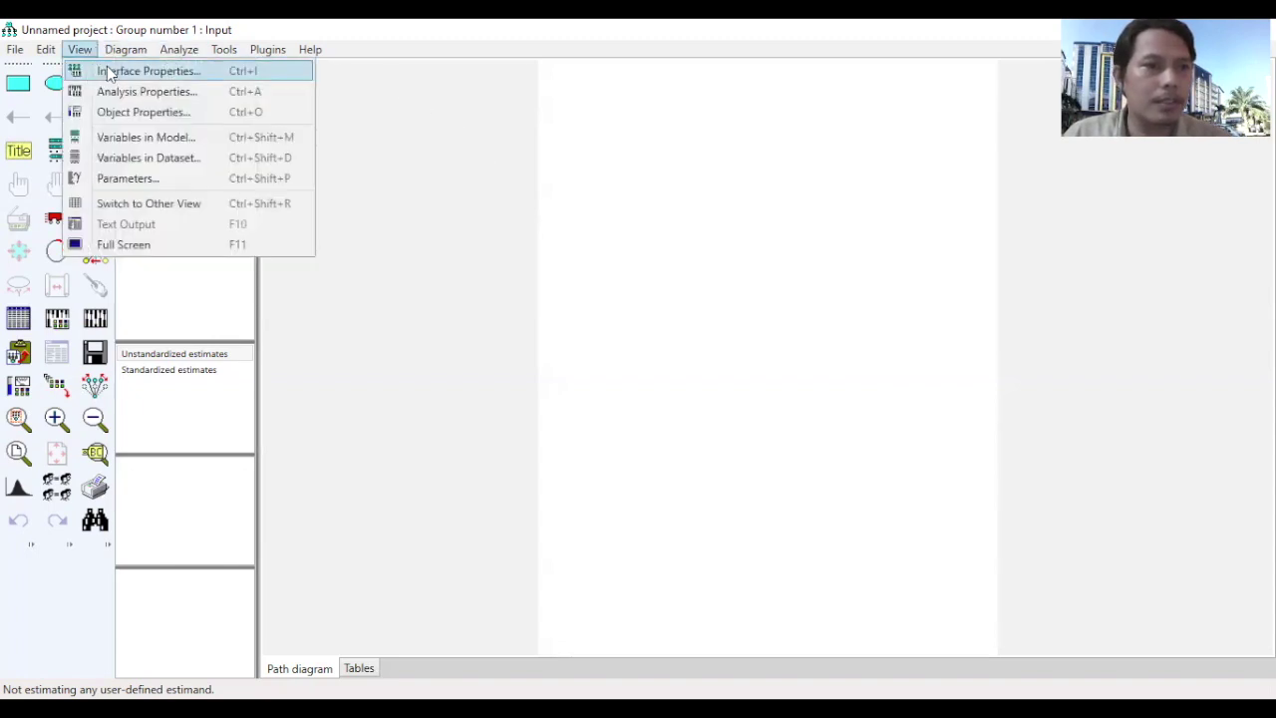
{"action": "left_click", "coordinate": [114, 80]}
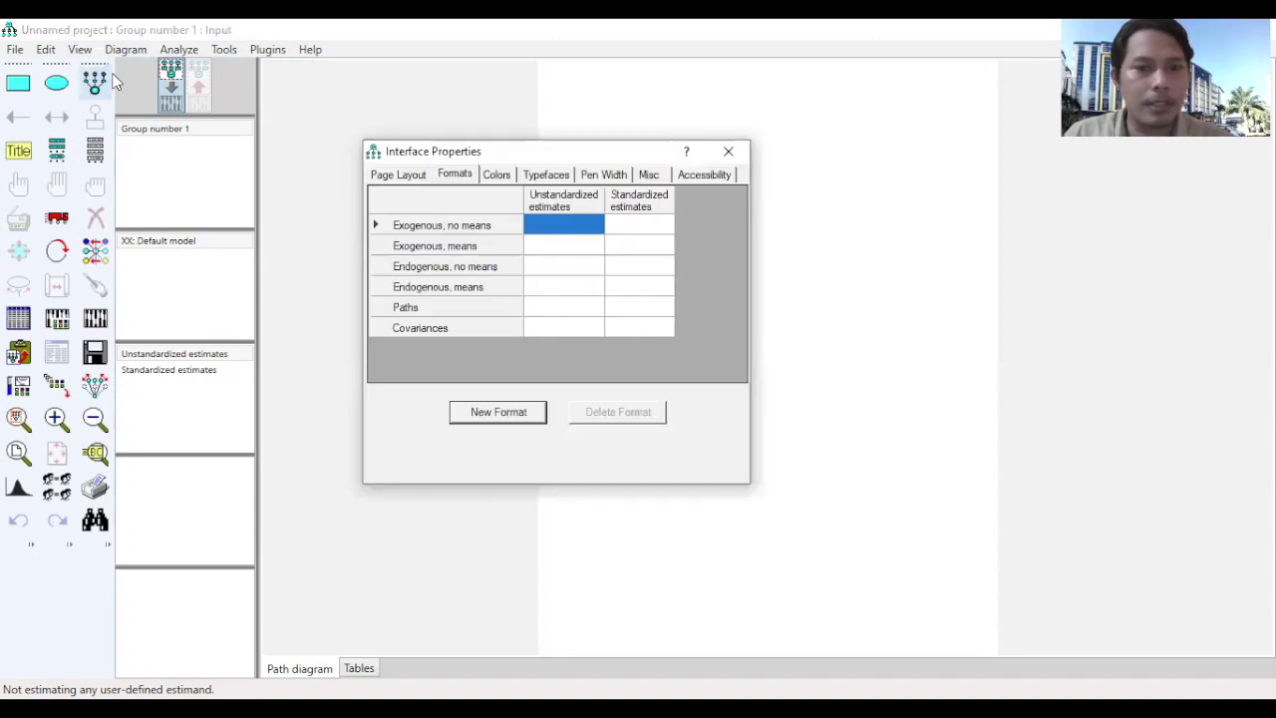
{"action": "left_click", "coordinate": [399, 175]}
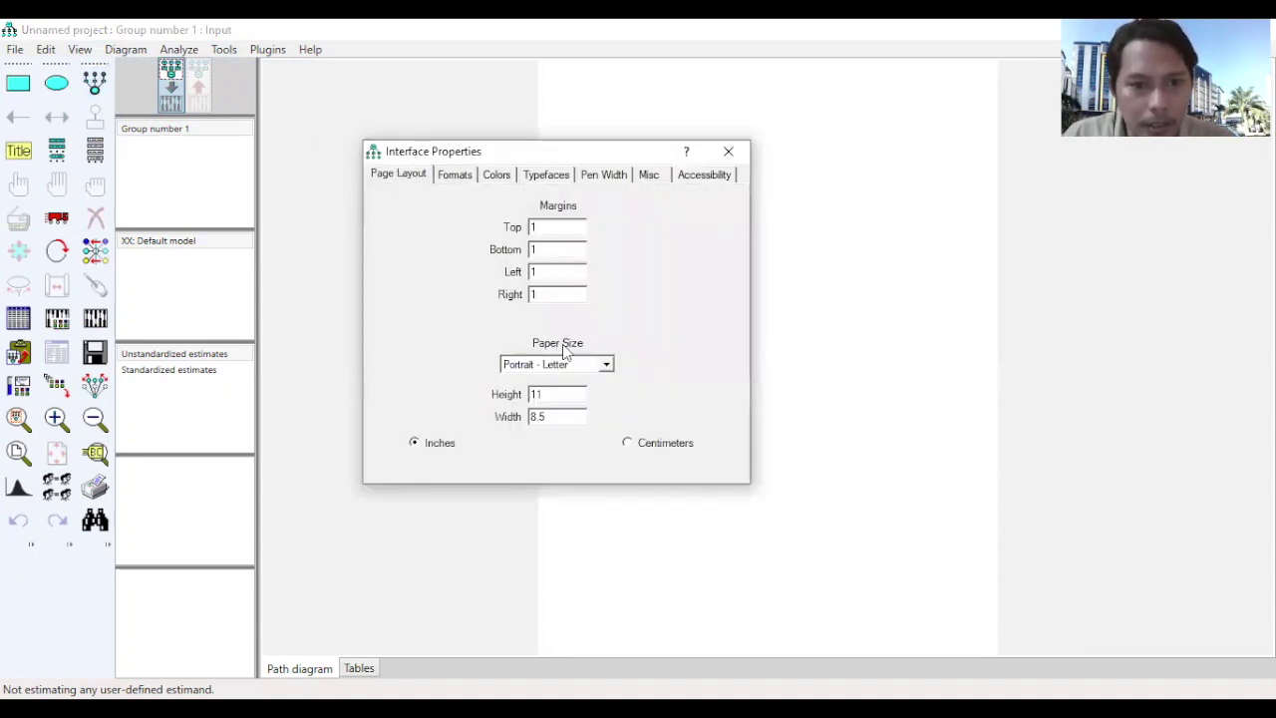
{"action": "left_click", "coordinate": [606, 365]}
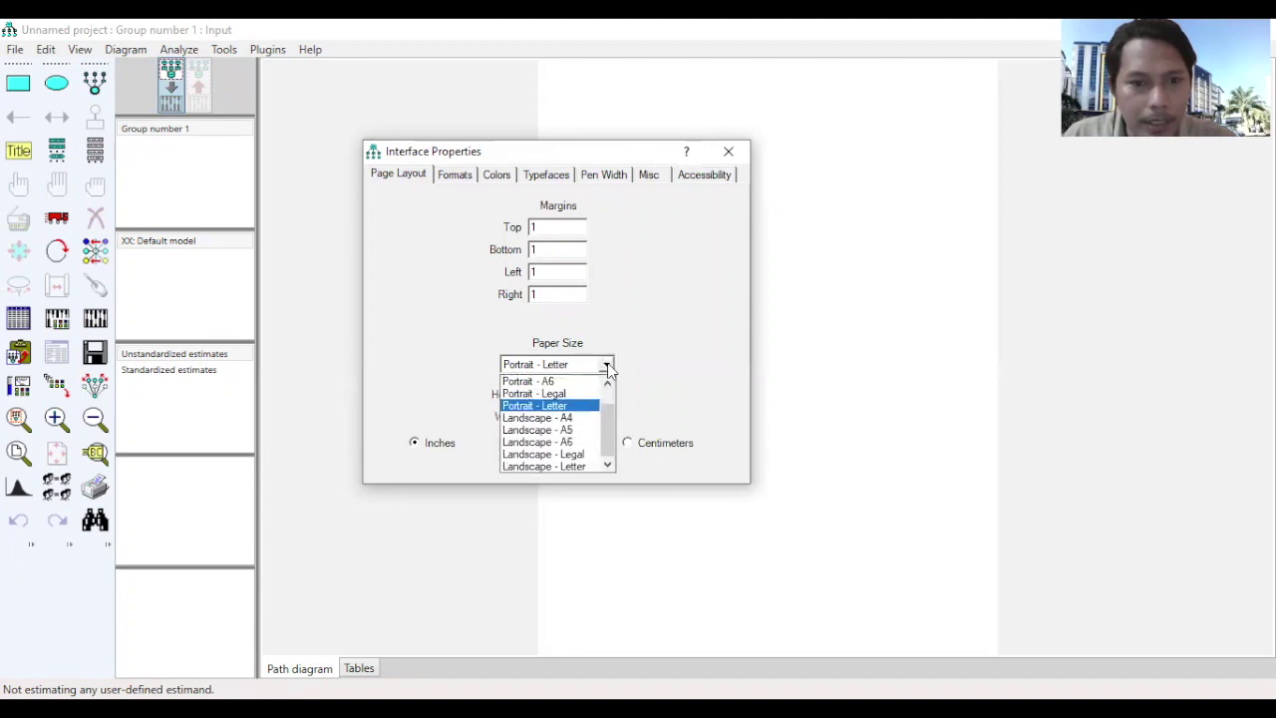
{"action": "left_click", "coordinate": [584, 418]}
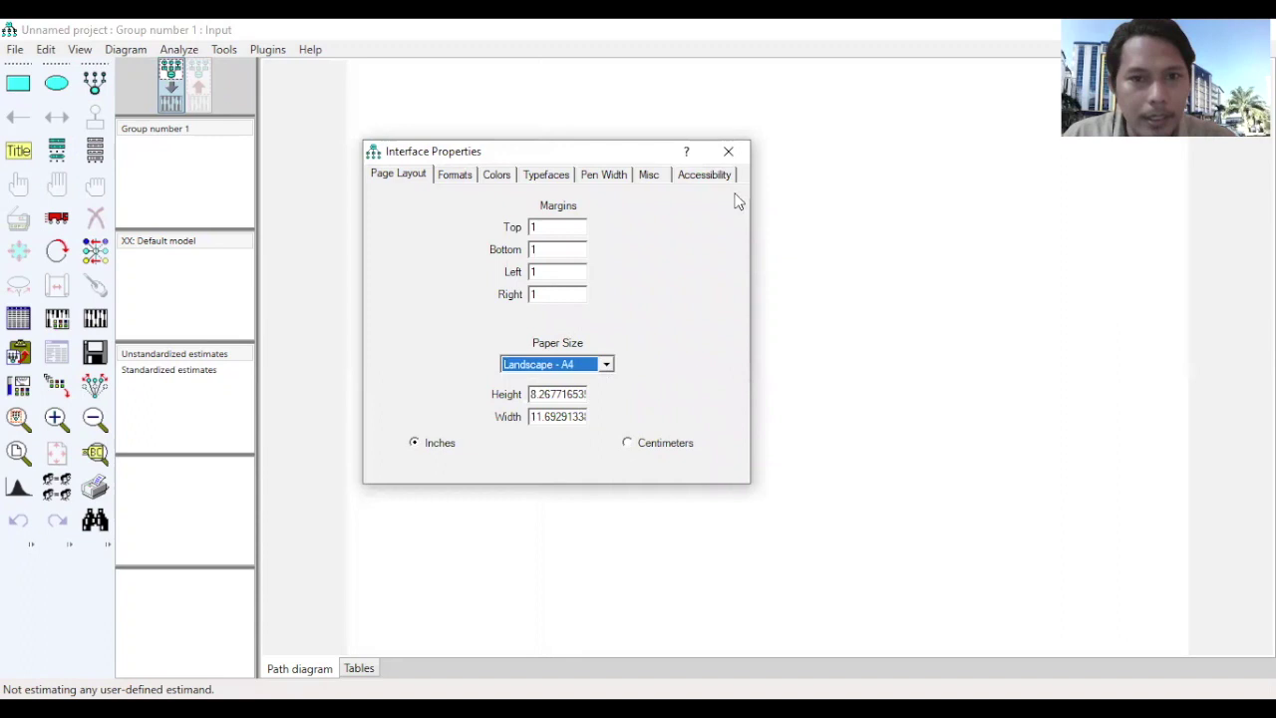
{"action": "left_click", "coordinate": [727, 152]}
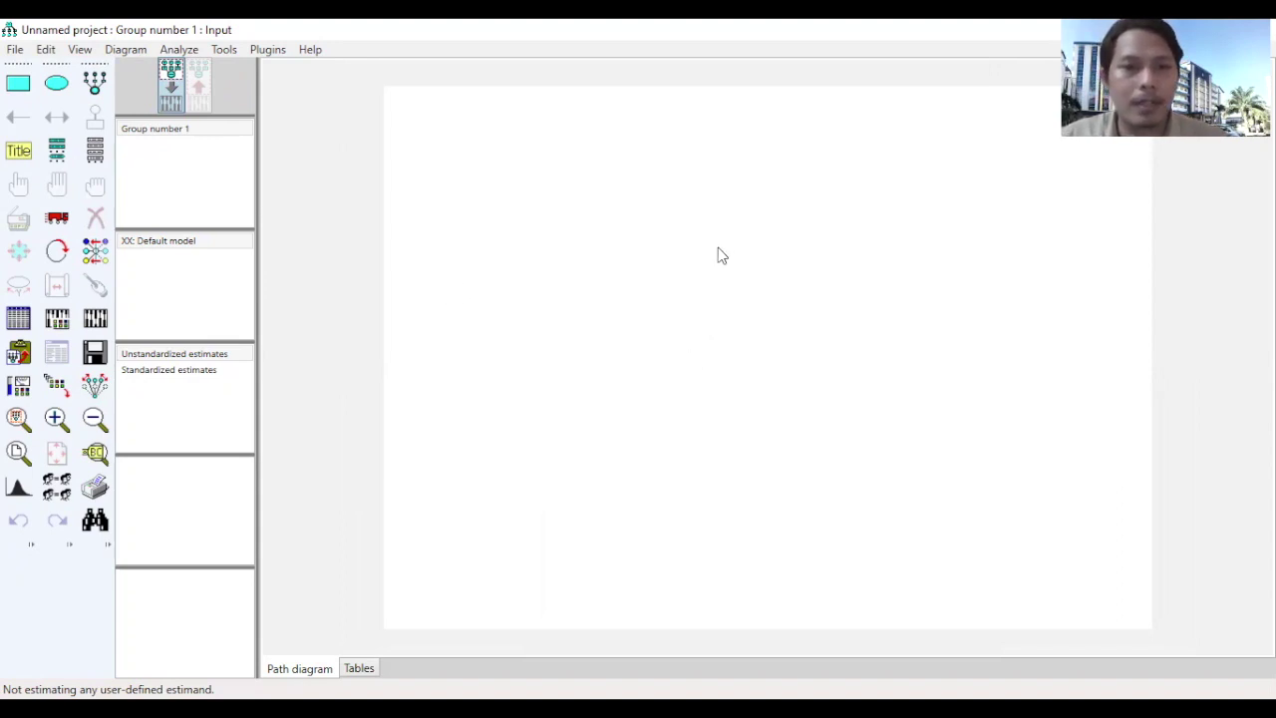
Draw an unobserved-variable ellipse in the upper-left area of the page
{"action": "left_click", "coordinate": [57, 91]}
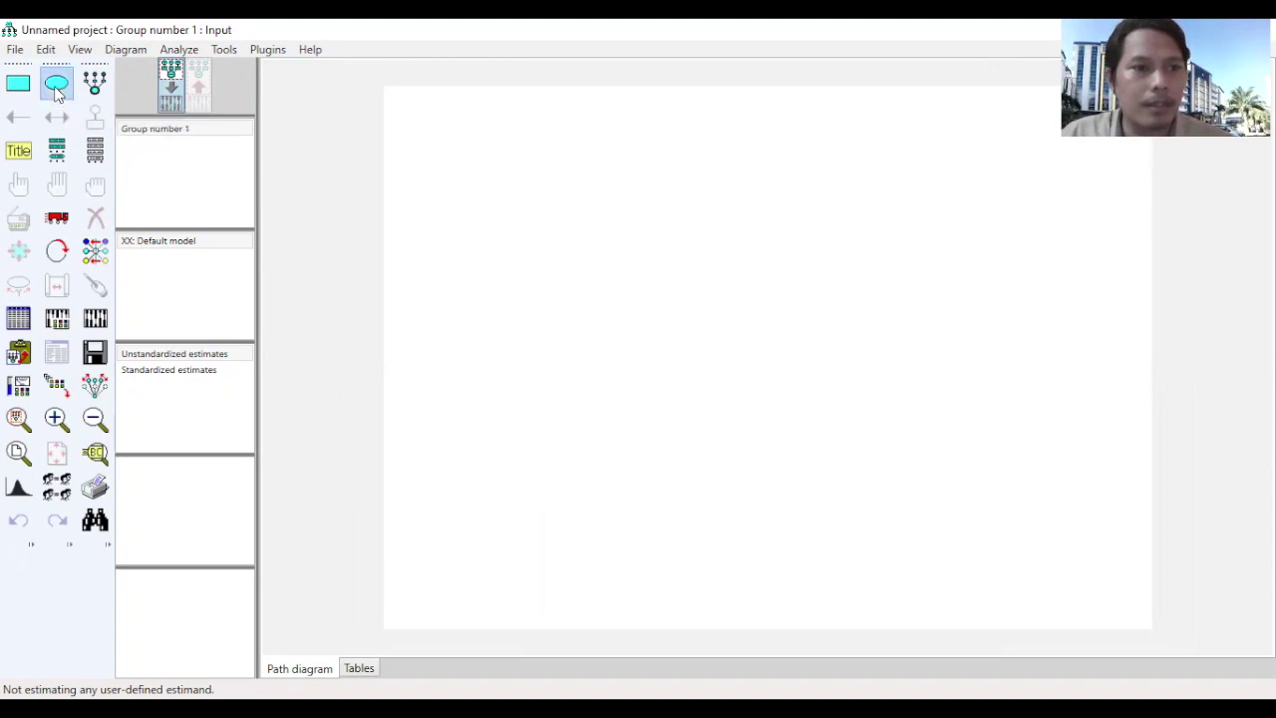
{"action": "left_click_drag", "start_coordinate": [527, 223], "coordinate": [640, 271]}
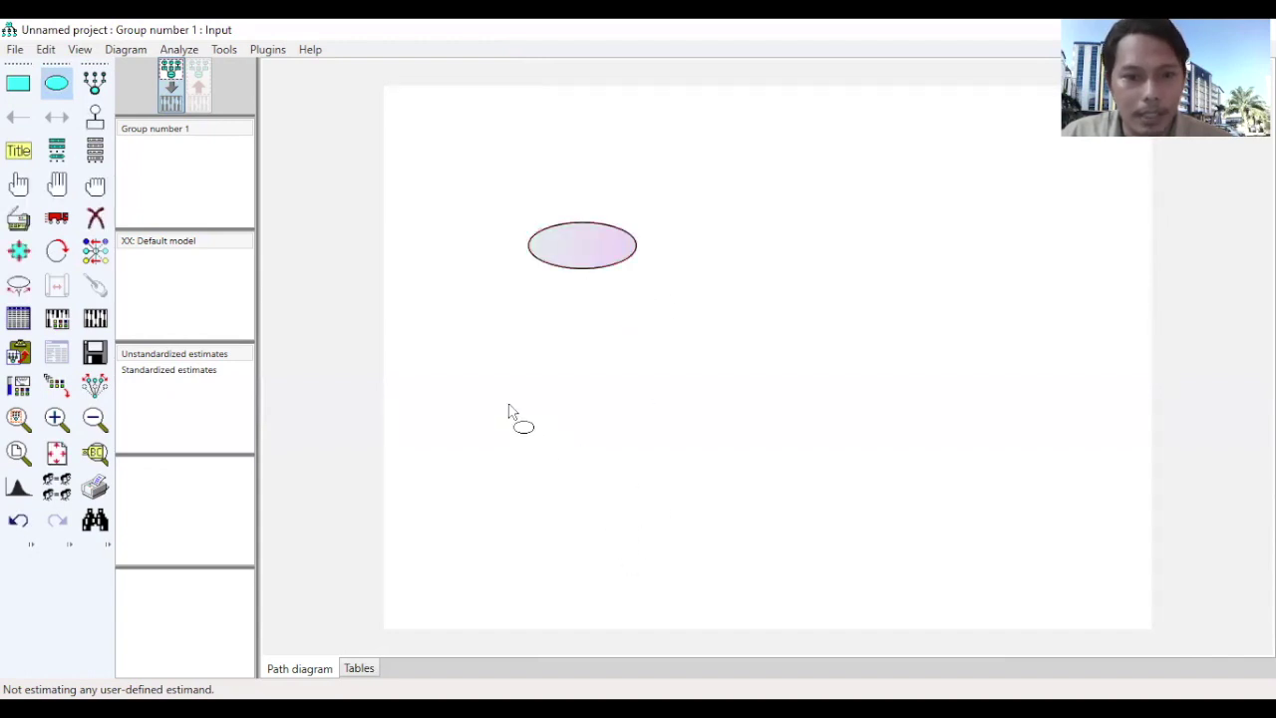
{"action": "mouse_move", "coordinate": [537, 416]}
{"action": "left_mouse_down"}
{"action": "mouse_move", "coordinate": [646, 474]}
{"action": "mouse_move", "coordinate": [678, 471]}
{"action": "left_mouse_up"}
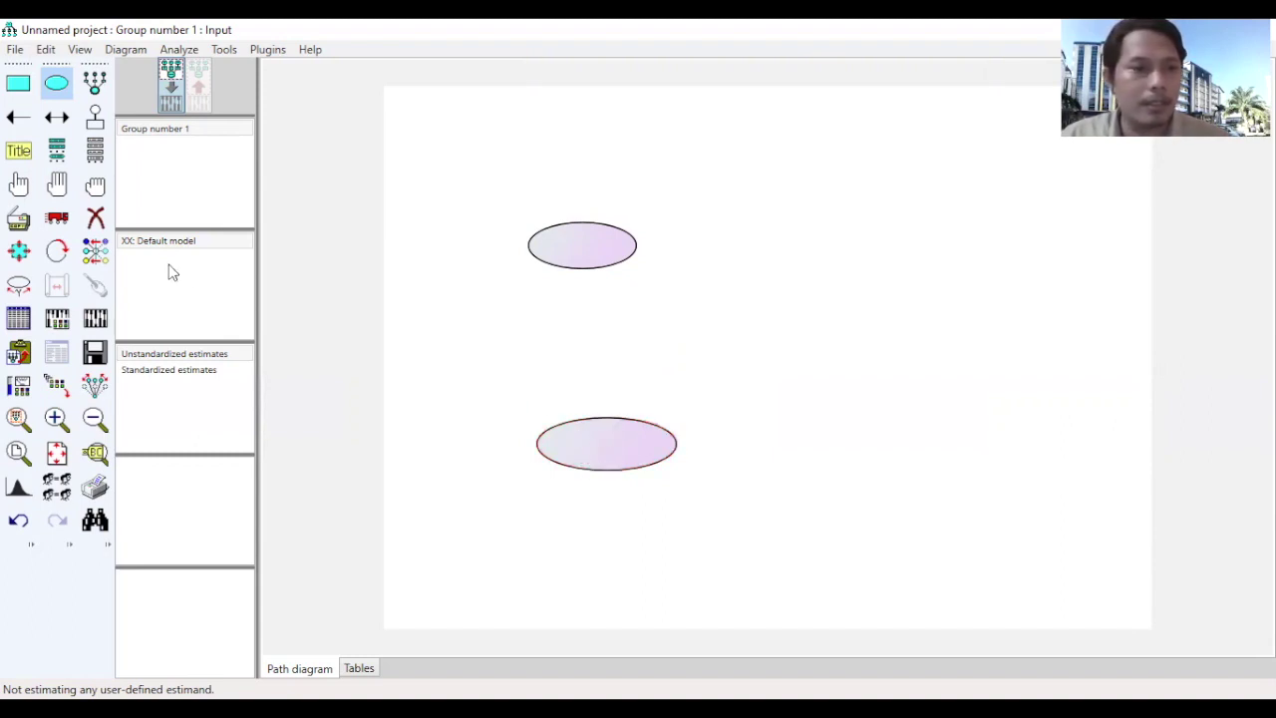
{"action": "left_click", "coordinate": [95, 217]}
{"action": "left_click", "coordinate": [626, 465]}
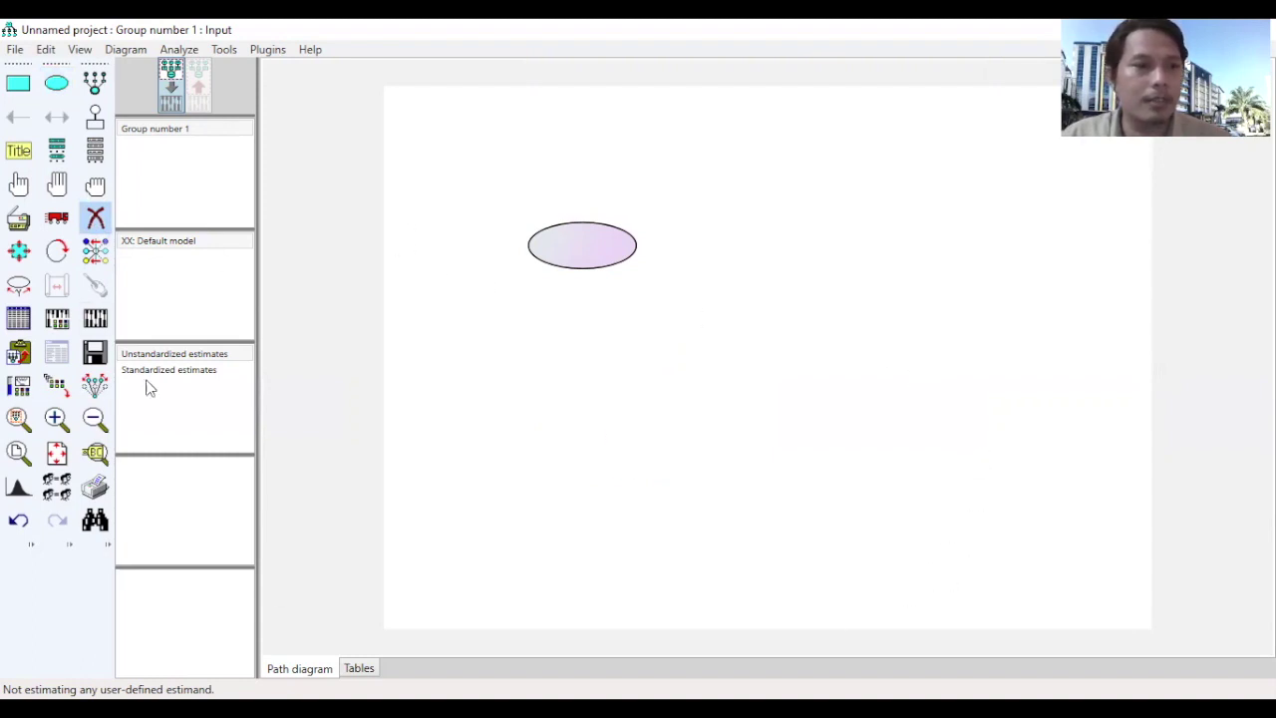
Duplicate the ellipse three times, placing one copy below it, one in the middle and one at the far right of the diagram
{"action": "left_click", "coordinate": [19, 220]}
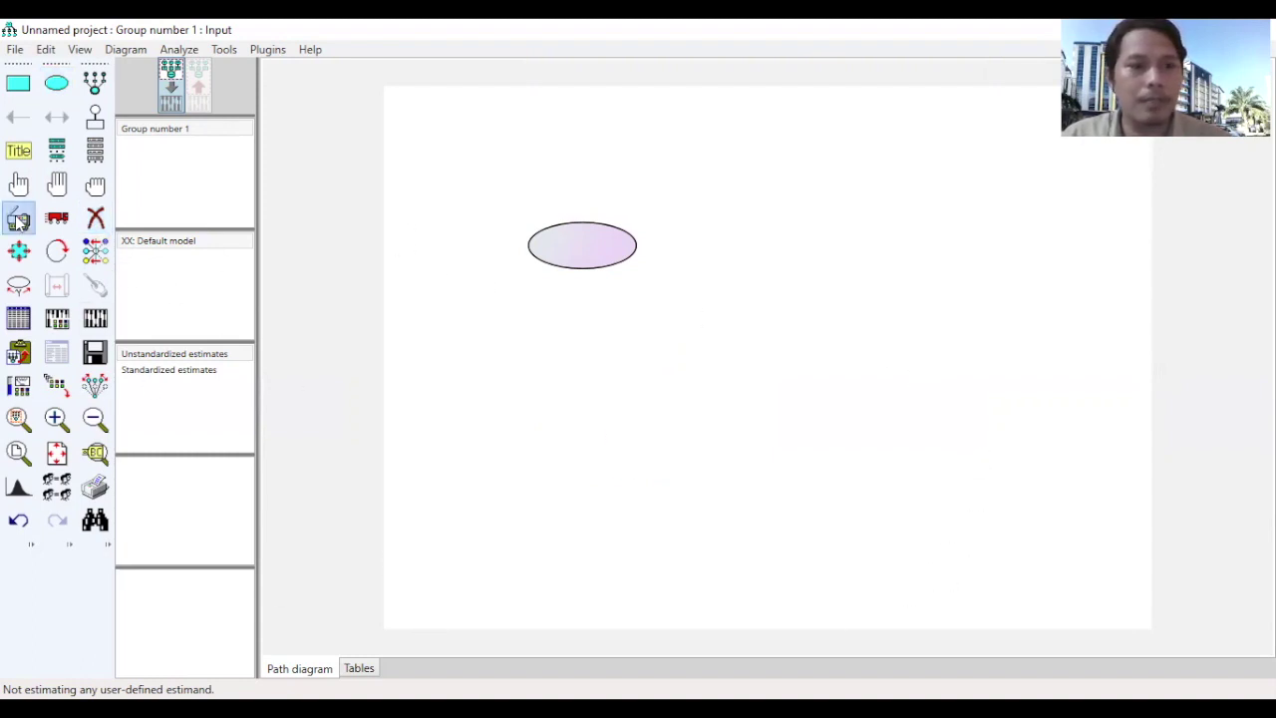
{"action": "left_click_drag", "start_coordinate": [589, 245], "coordinate": [1016, 370]}
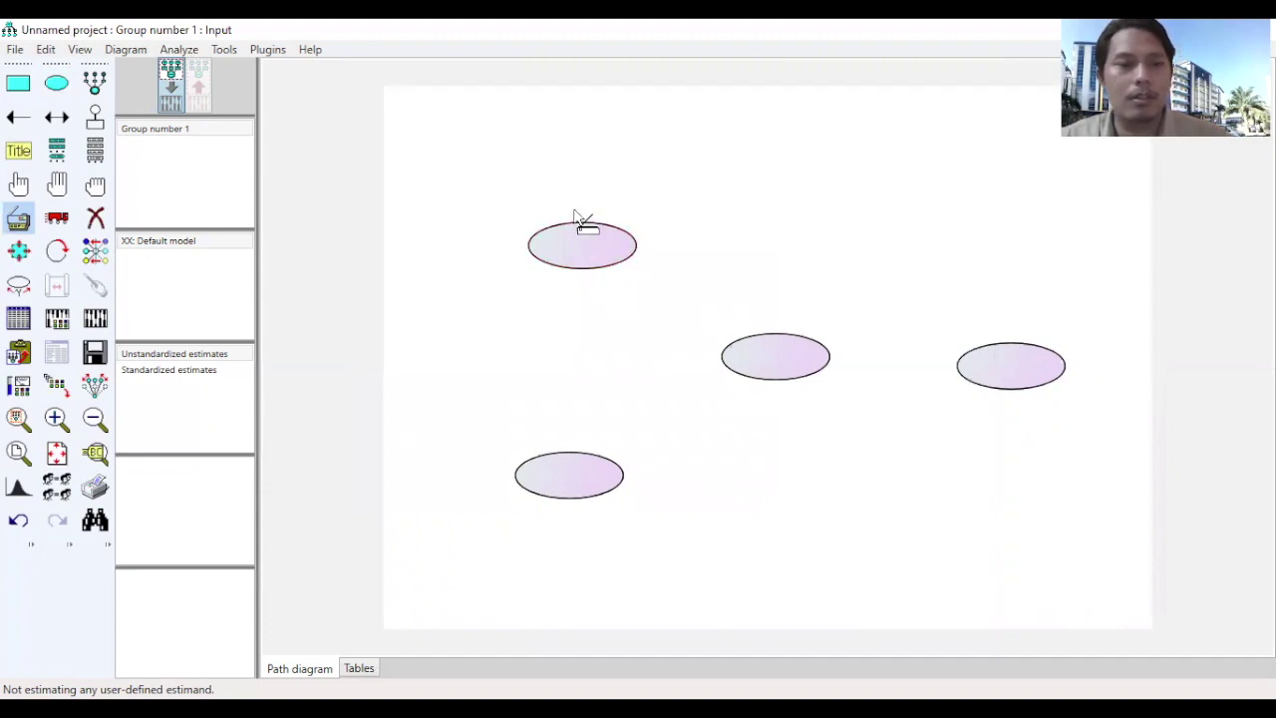
Draw a latent variable above the existing ellipses and add four indicators with error terms to it
{"action": "left_click", "coordinate": [89, 87]}
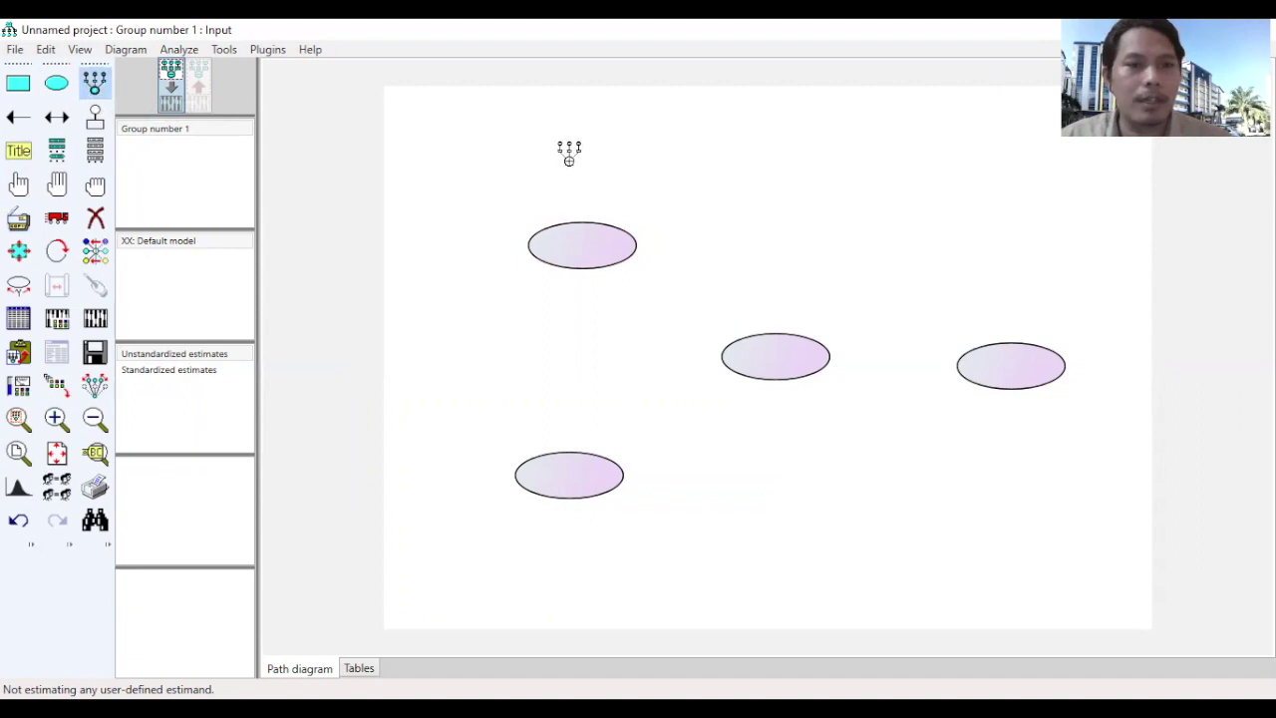
{"action": "left_click_drag", "start_coordinate": [690, 239], "coordinate": [718, 235]}
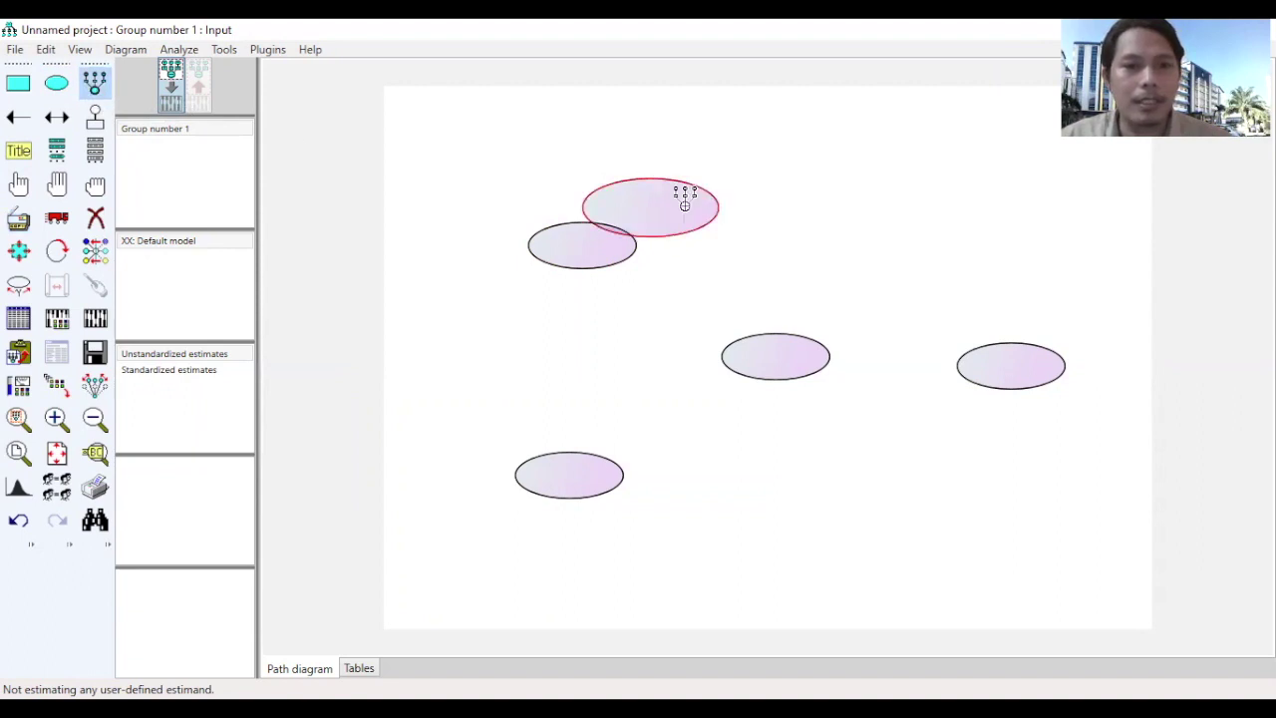
{"action": "left_click", "coordinate": [687, 210]}
{"action": "left_click", "coordinate": [687, 210]}
{"action": "left_click", "coordinate": [687, 210]}
{"action": "left_click", "coordinate": [687, 209]}
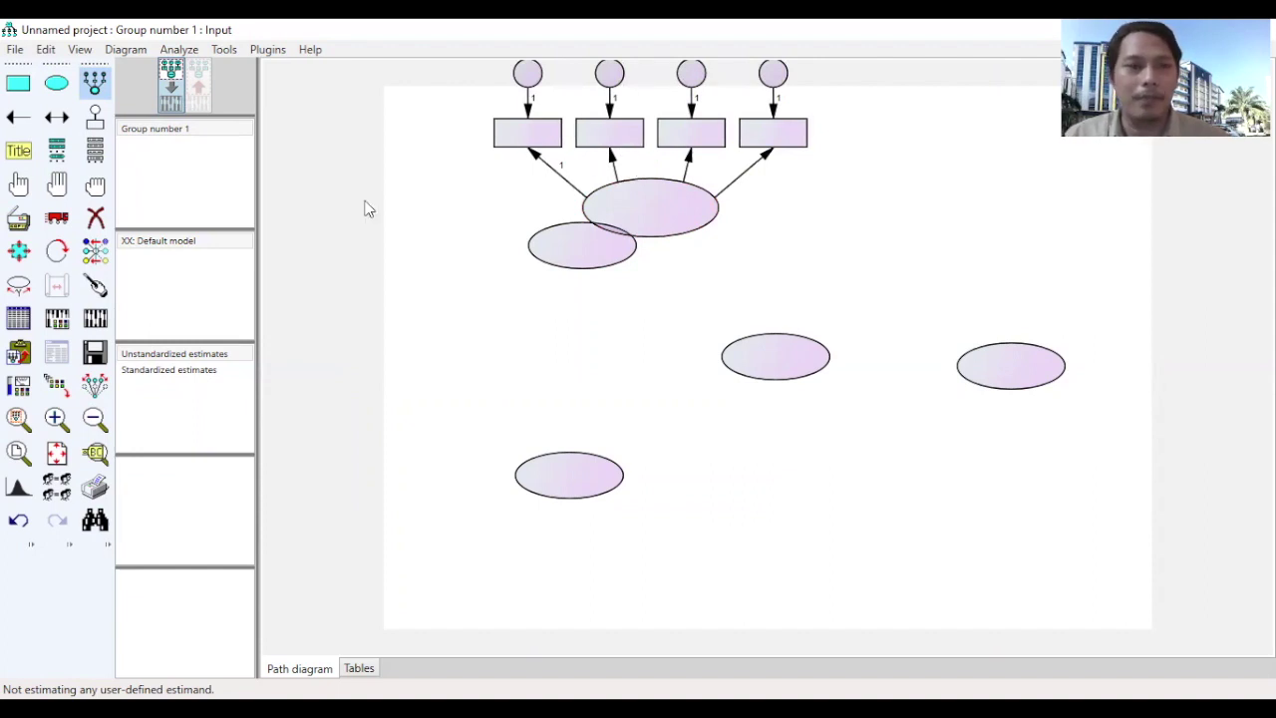
Erase the latent variable at the top of the page together with its four indicators and error terms
{"action": "left_click", "coordinate": [94, 218]}
{"action": "left_click", "coordinate": [683, 190]}
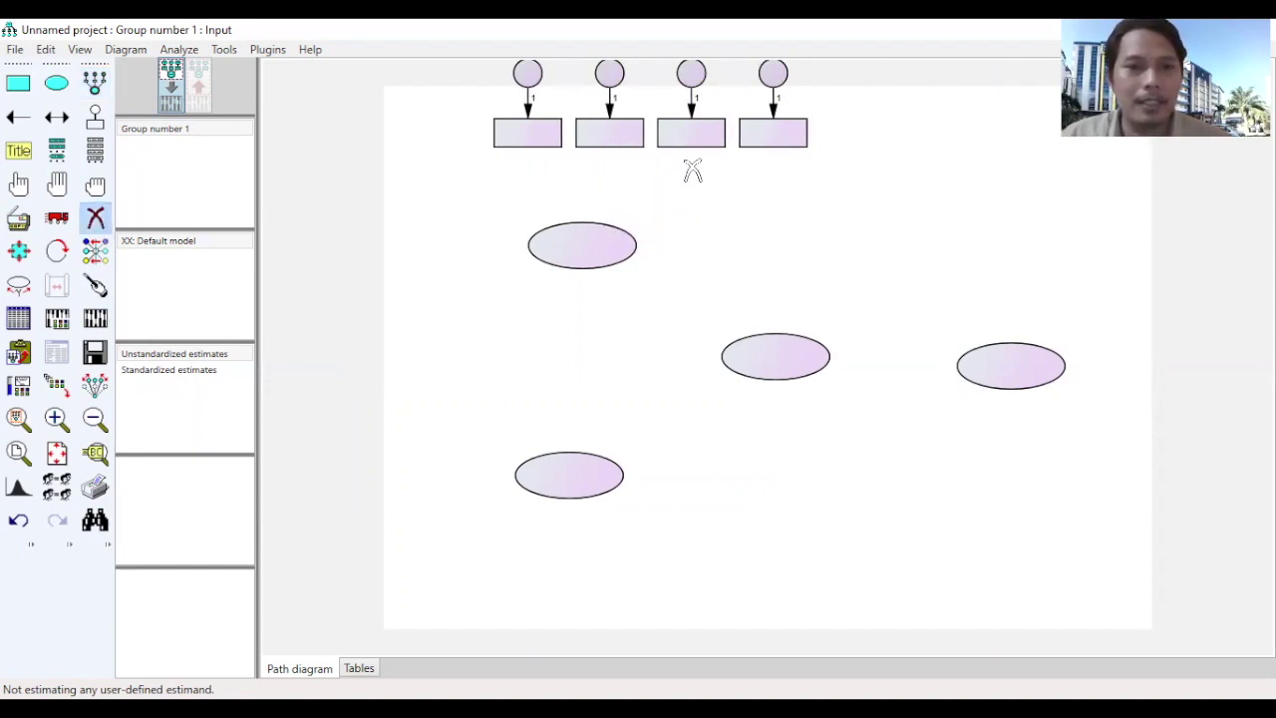
{"action": "left_click", "coordinate": [750, 132]}
{"action": "left_click", "coordinate": [703, 129]}
{"action": "left_click", "coordinate": [773, 73]}
{"action": "left_click", "coordinate": [691, 73]}
{"action": "left_click", "coordinate": [609, 132]}
{"action": "left_click", "coordinate": [610, 73]}
{"action": "left_click", "coordinate": [530, 73]}
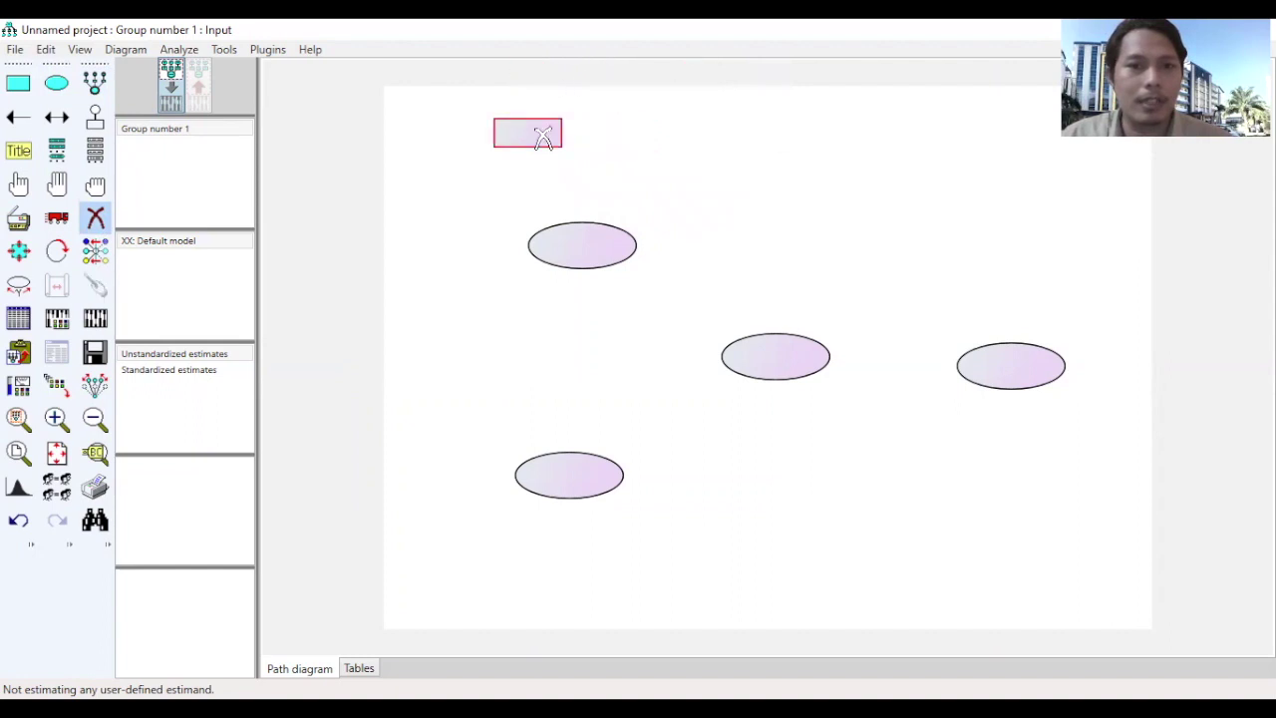
{"action": "left_click", "coordinate": [533, 133]}
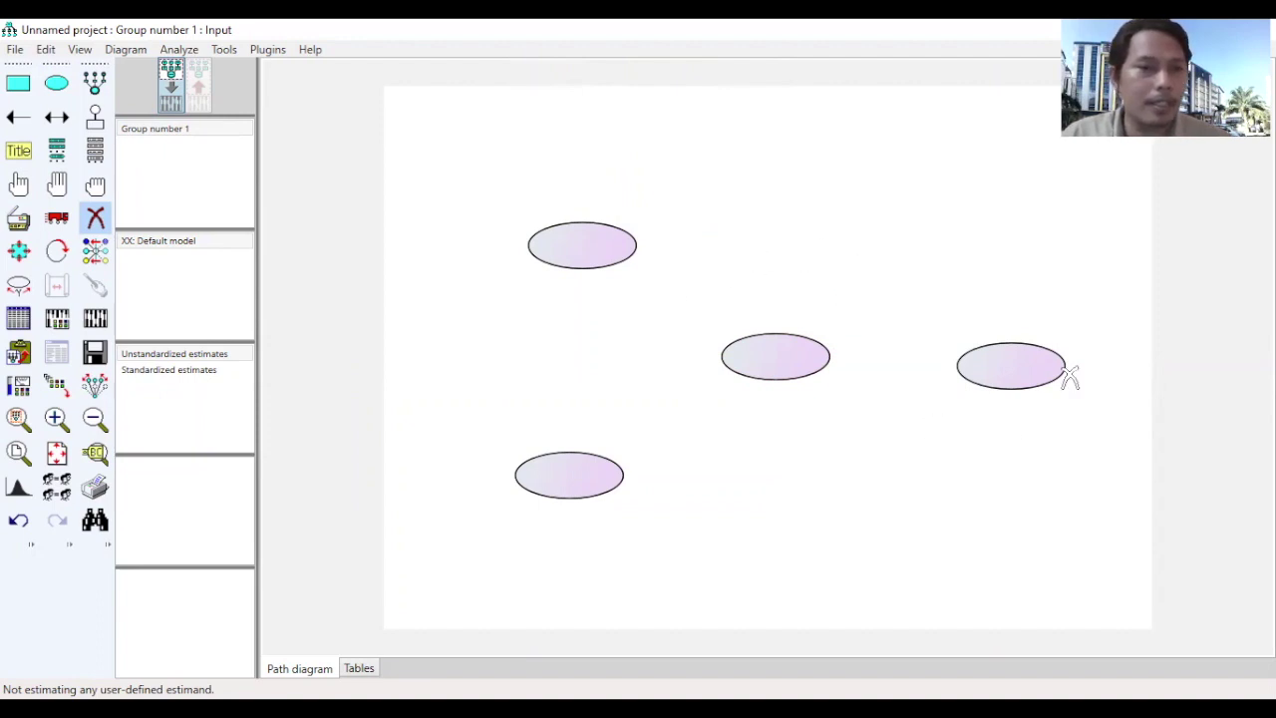
Name the upper-left ellipse "Service Quality" on two lines and move the object properties dialog clear of the ellipse
{"action": "left_click", "coordinate": [19, 184]}
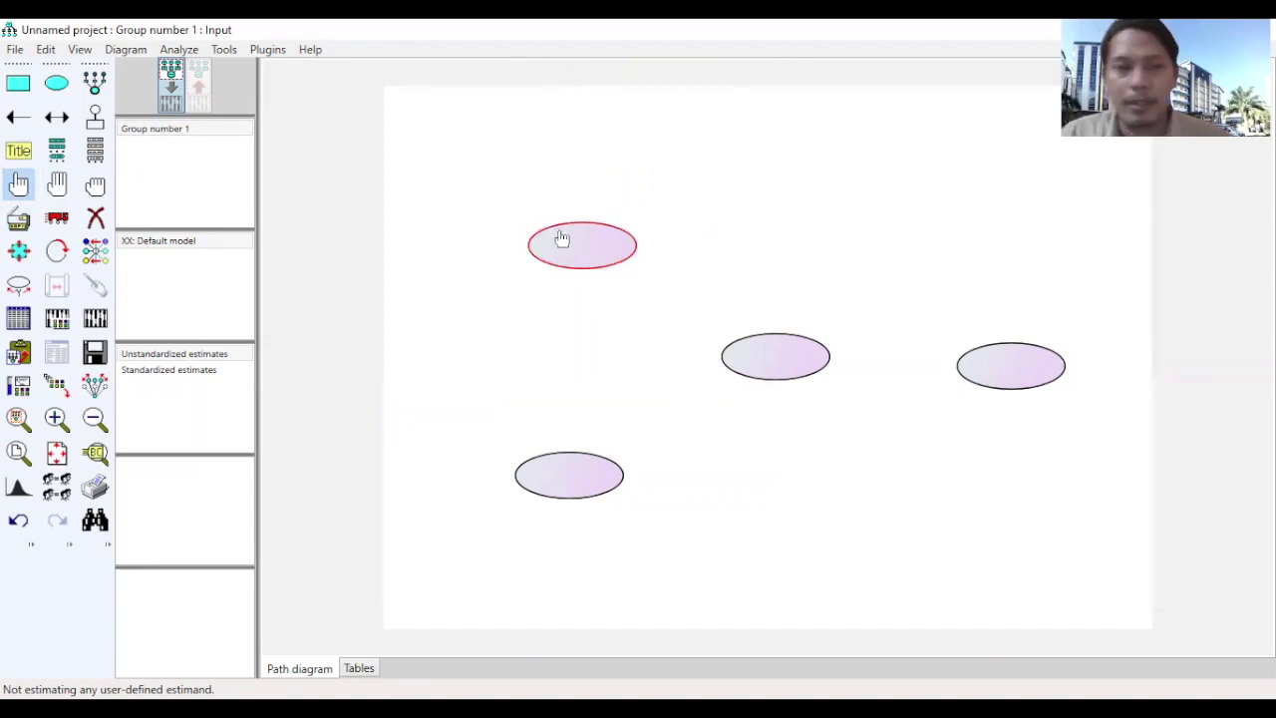
{"action": "double_click", "coordinate": [576, 261]}
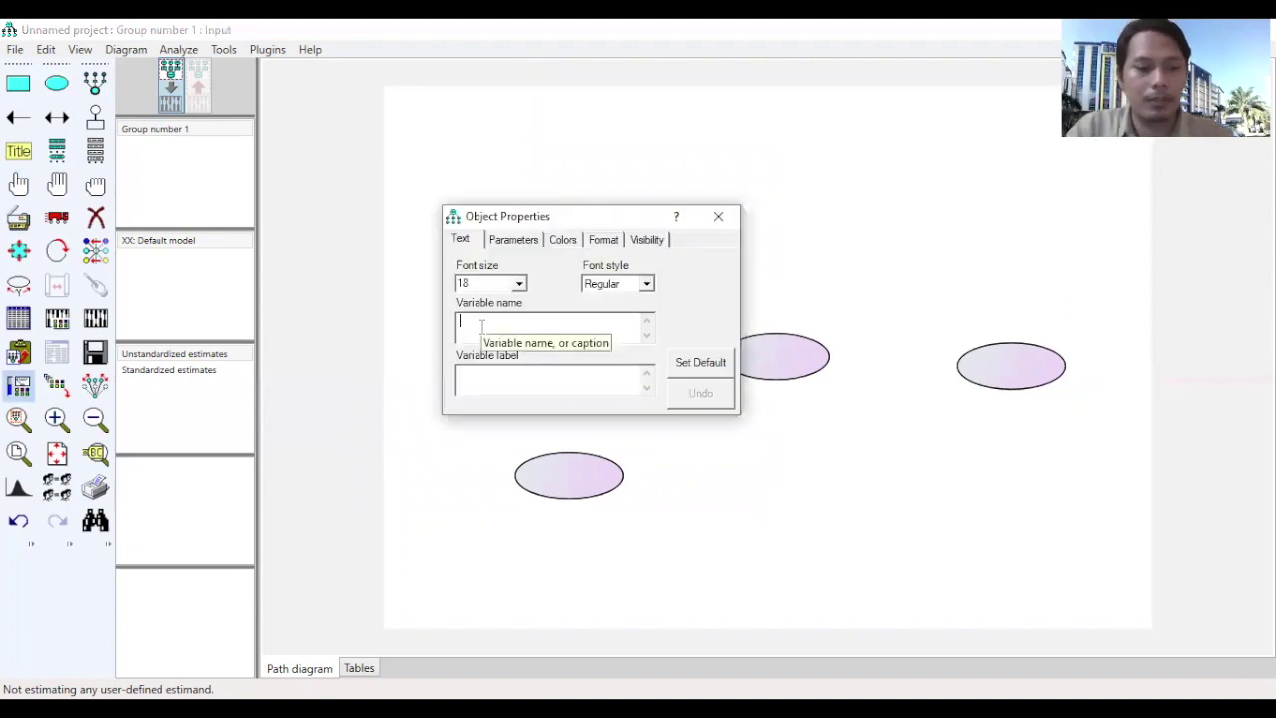
{"action": "type", "text": "Ser"}
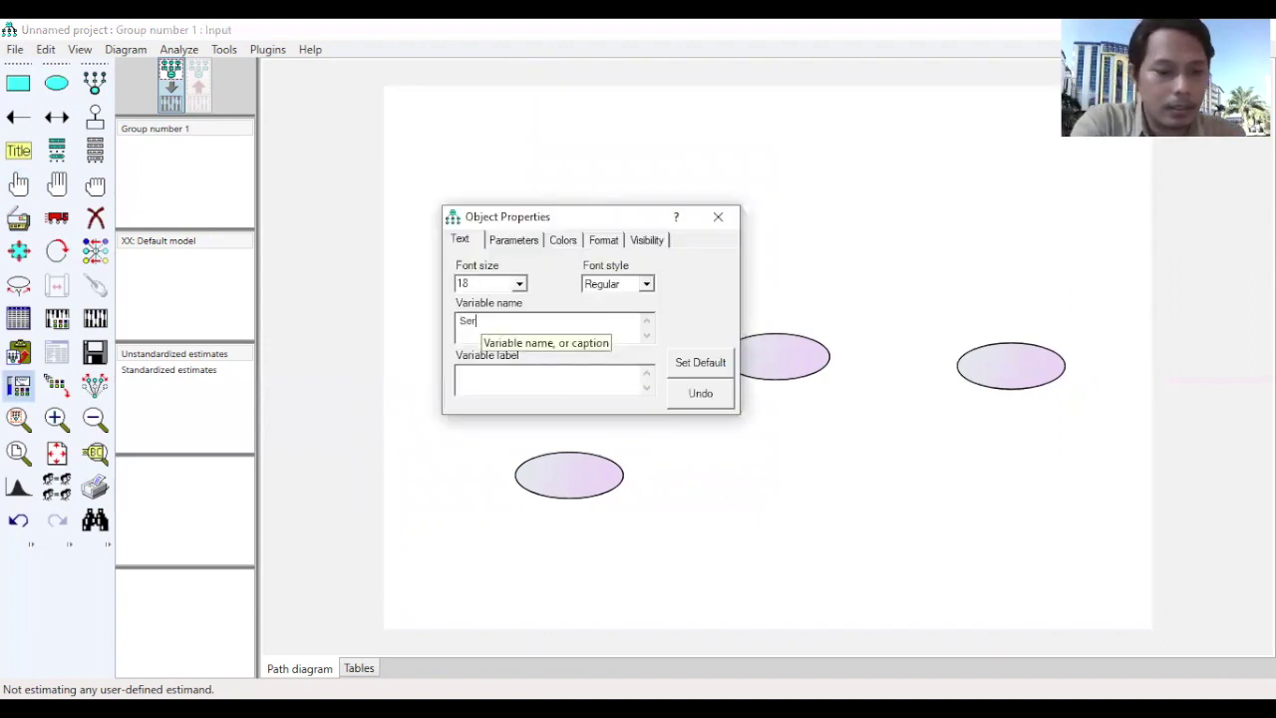
{"action": "type", "text": "vice"}
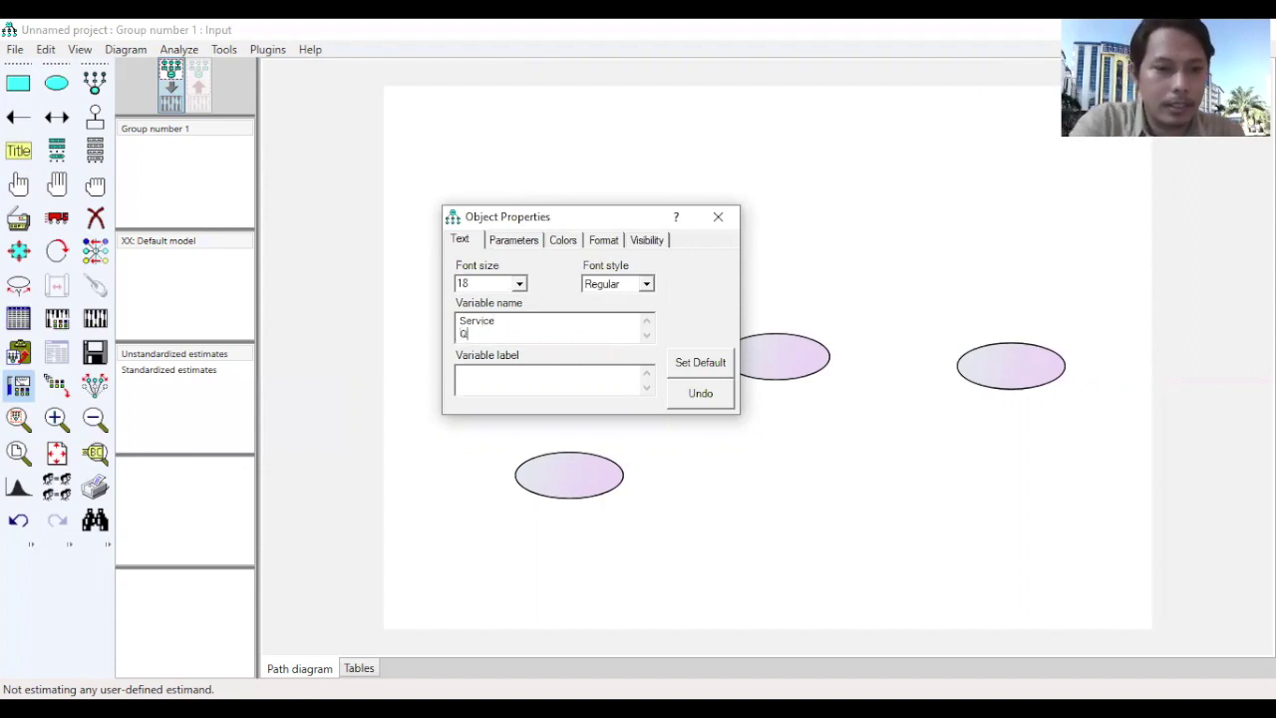
{"action": "type", "text": "ality"}
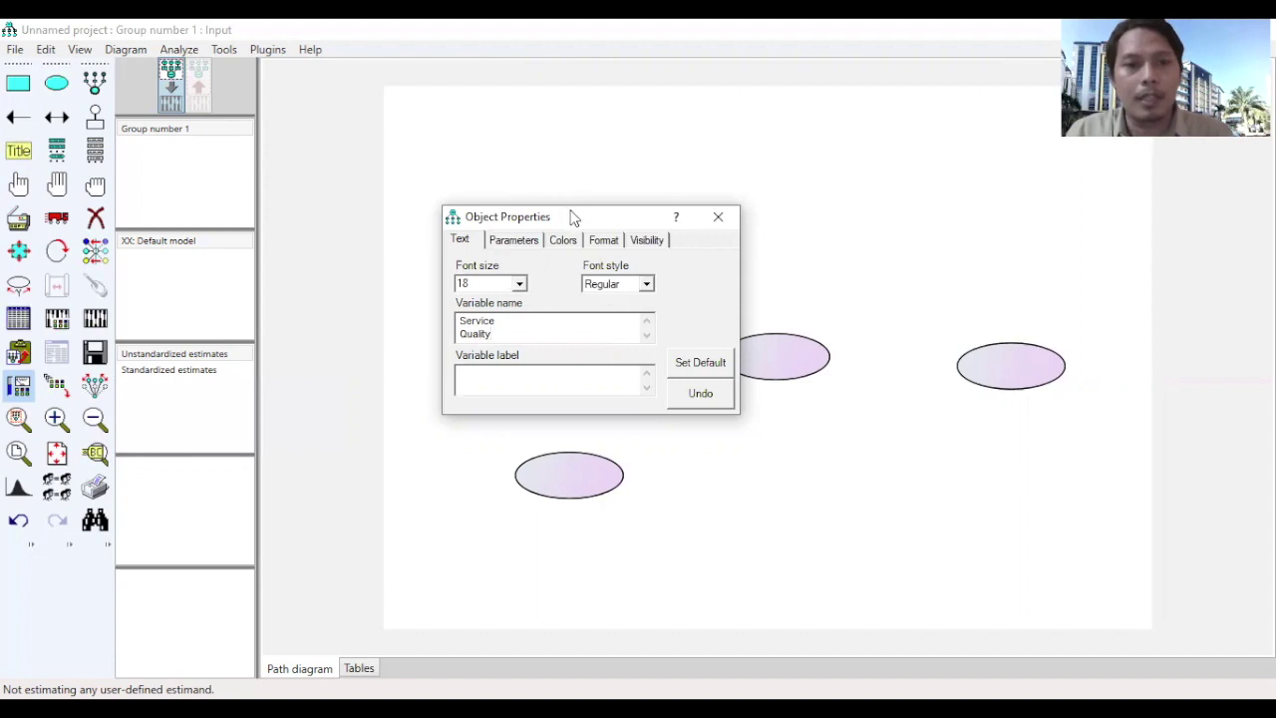
{"action": "left_click_drag", "start_coordinate": [571, 224], "coordinate": [774, 100]}
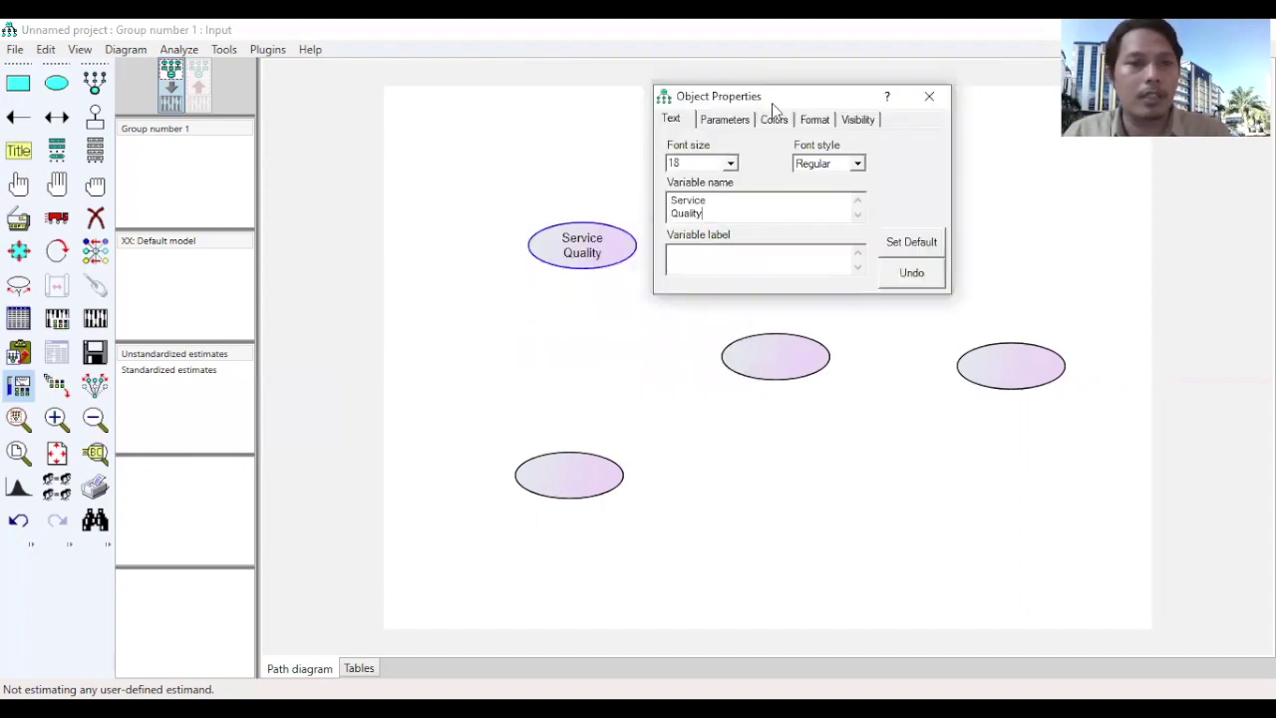
Name the lower-left ellipse "Price" and the middle ellipse "Satisfaction"
{"action": "left_click", "coordinate": [585, 476]}
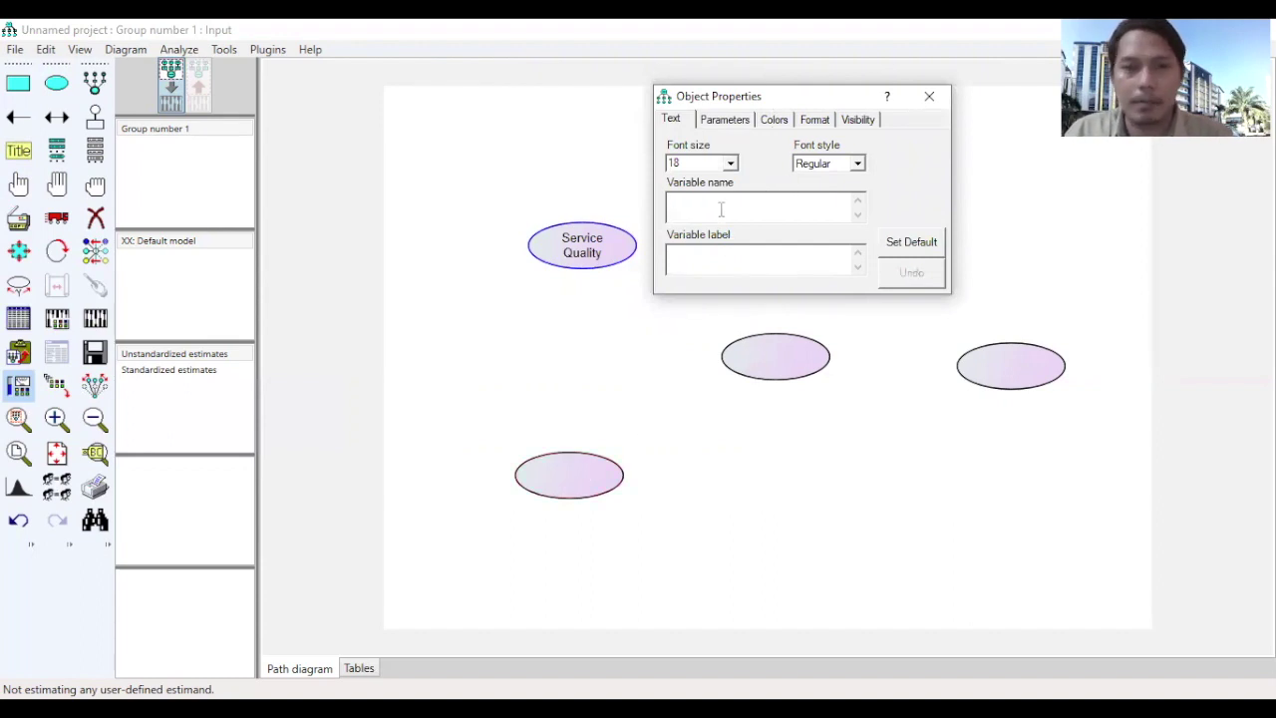
{"action": "type", "text": "Price"}
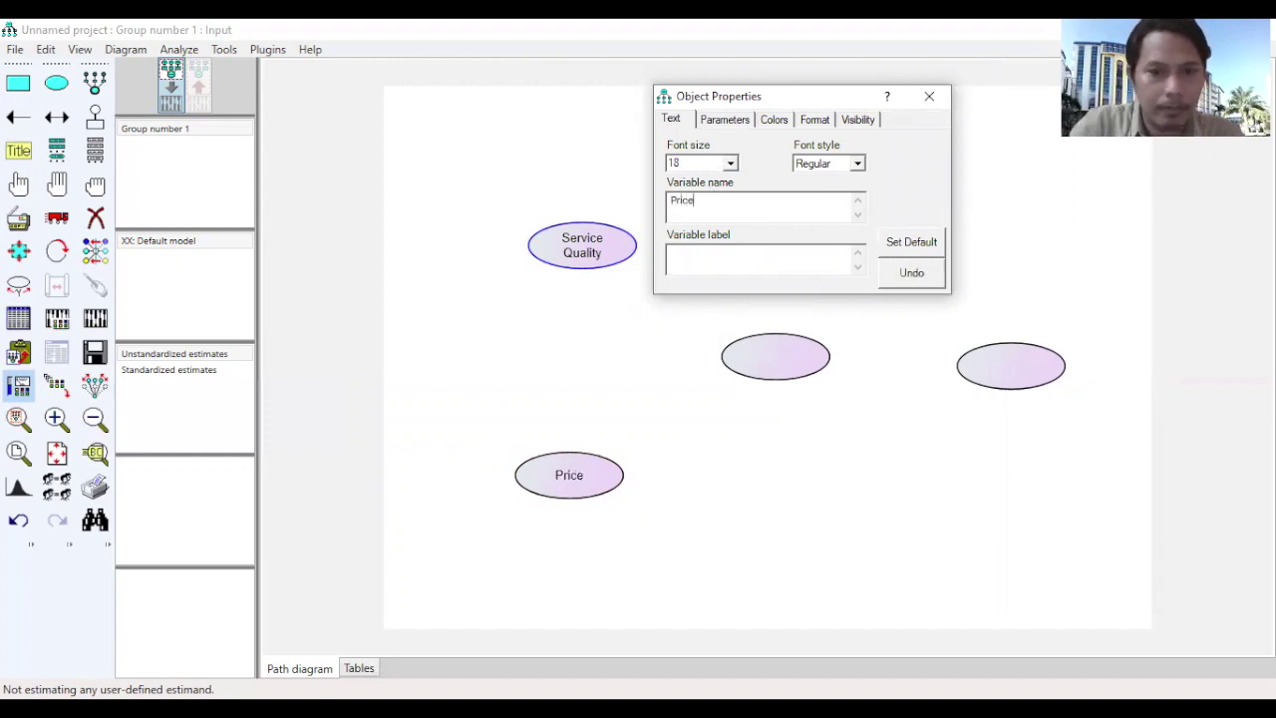
{"action": "left_click", "coordinate": [789, 365]}
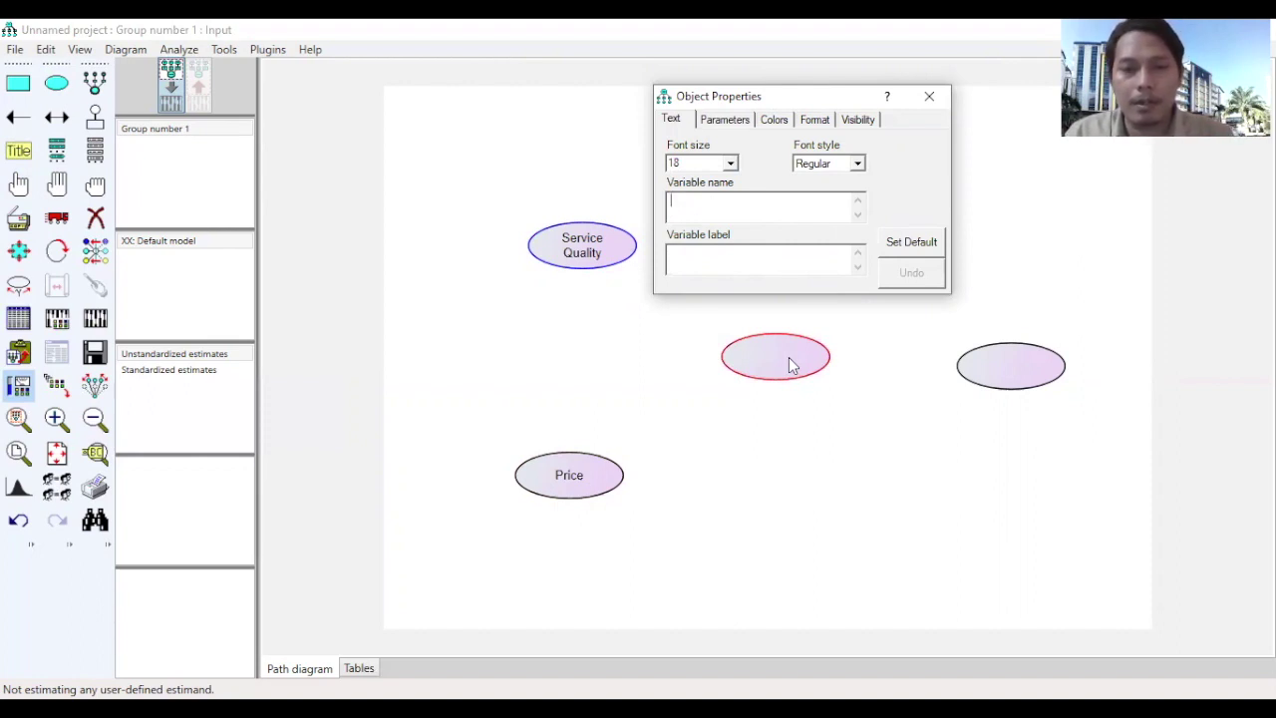
{"action": "type", "text": "Satisfaction"}
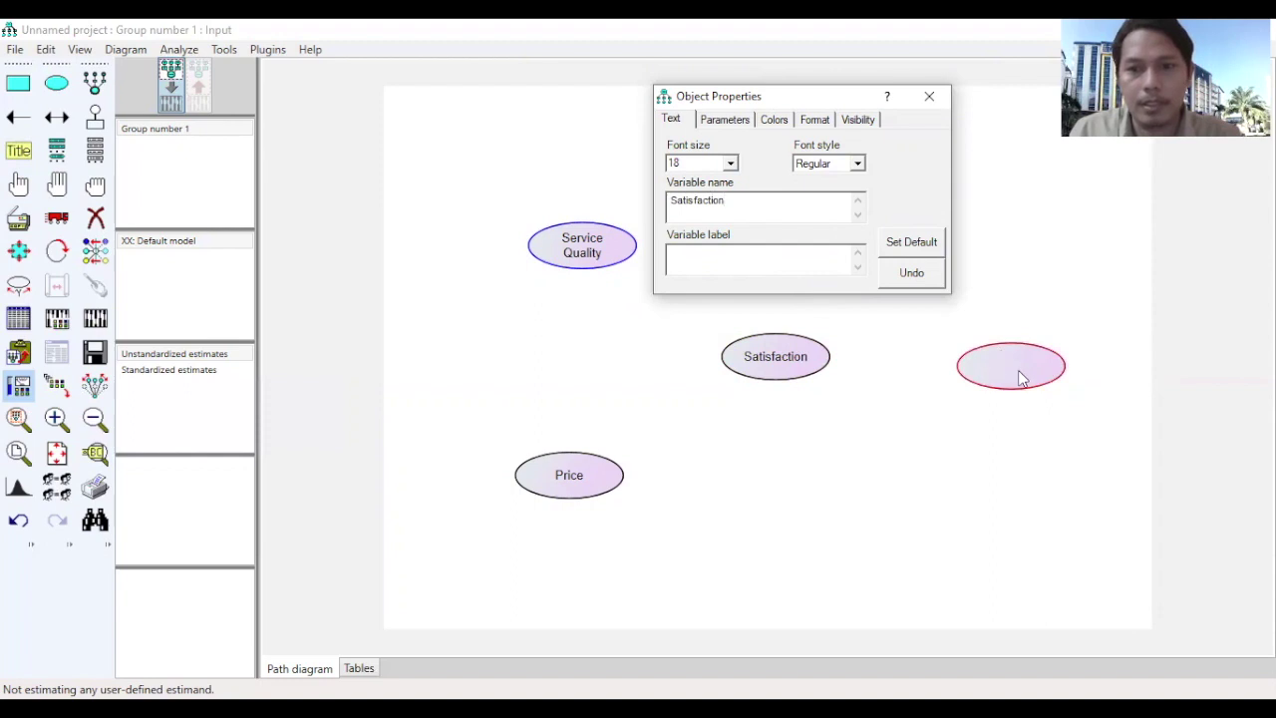
Name the rightmost ellipse "Loyality" and close the object properties
{"action": "left_click", "coordinate": [1021, 377]}
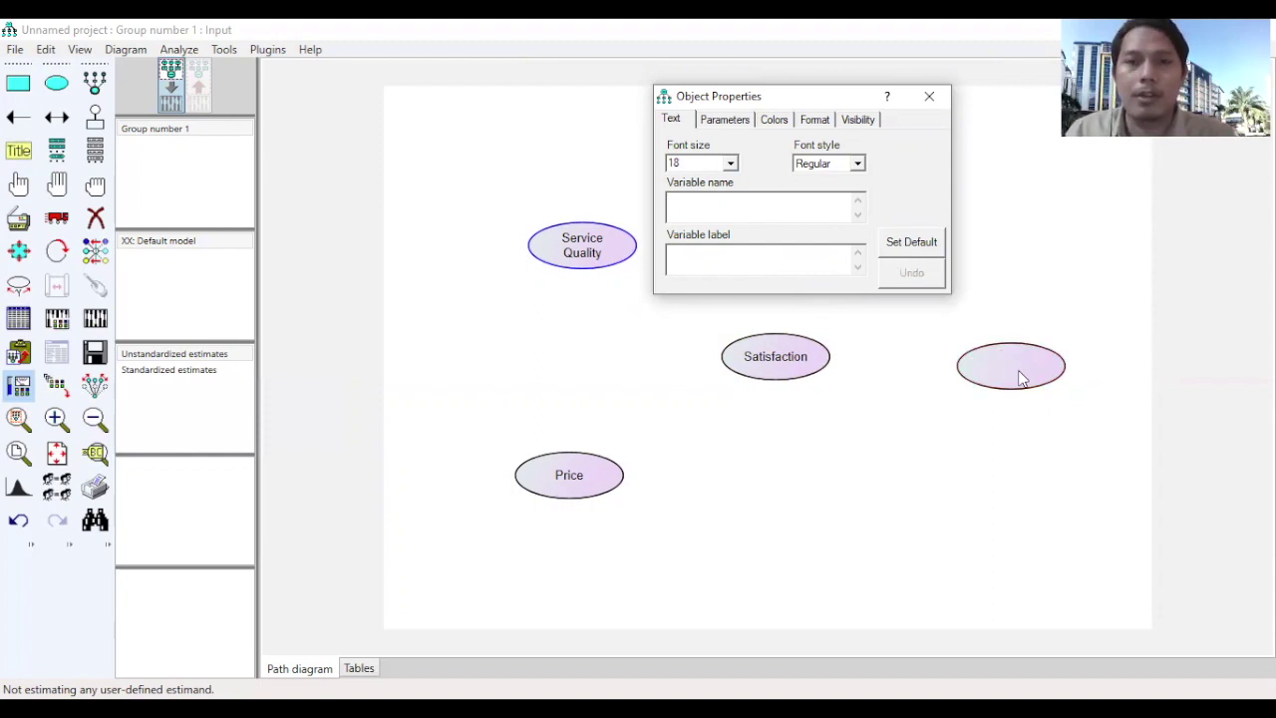
{"action": "type", "text": "L"}
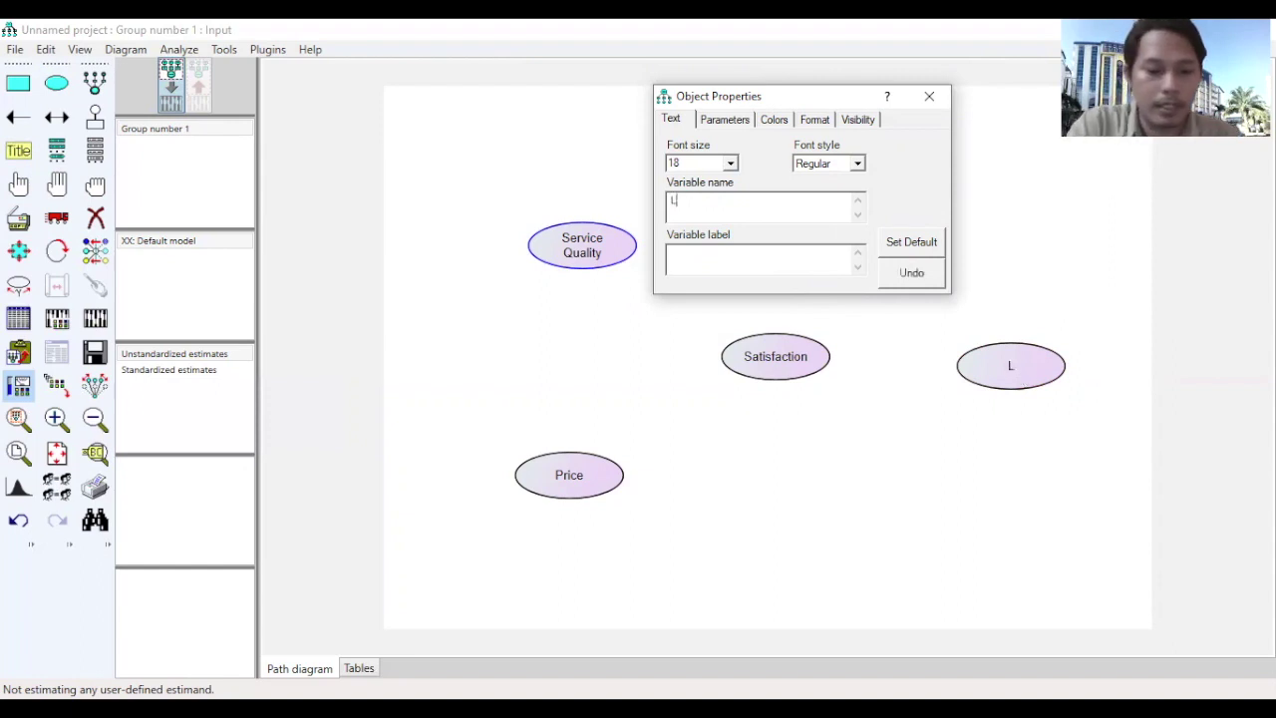
{"action": "type", "text": "oyality"}
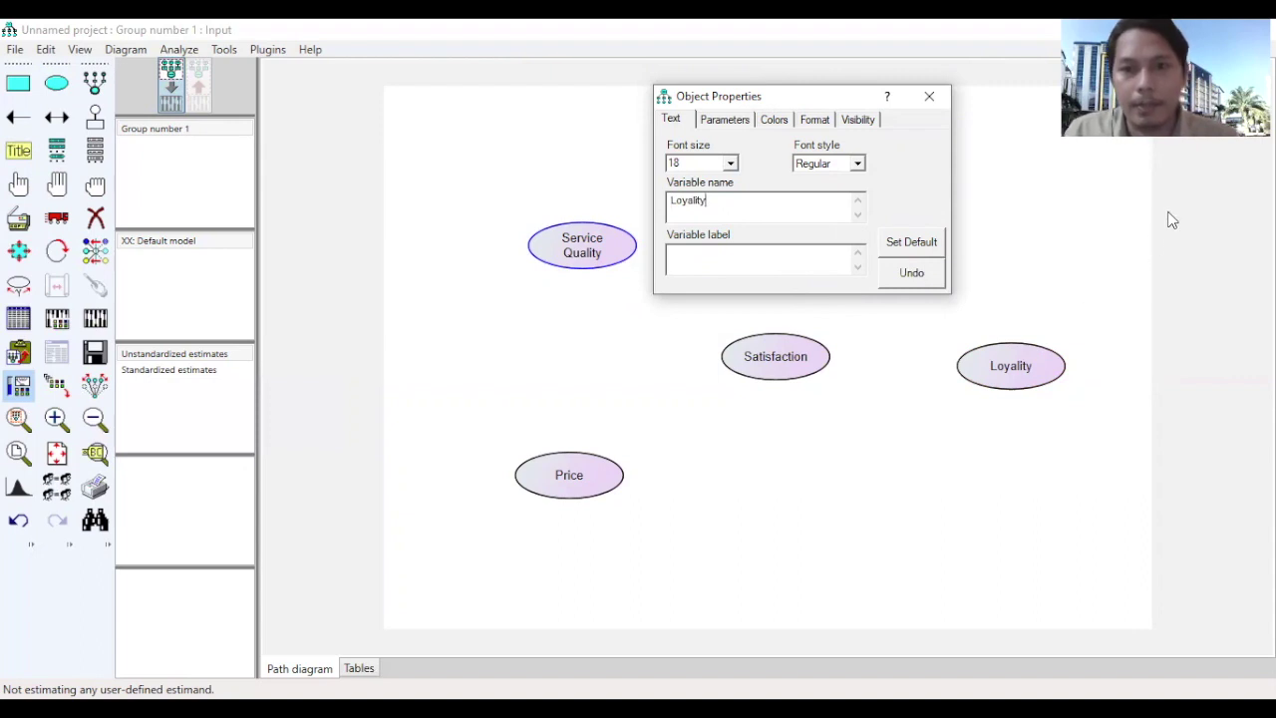
{"action": "left_click", "coordinate": [948, 99]}
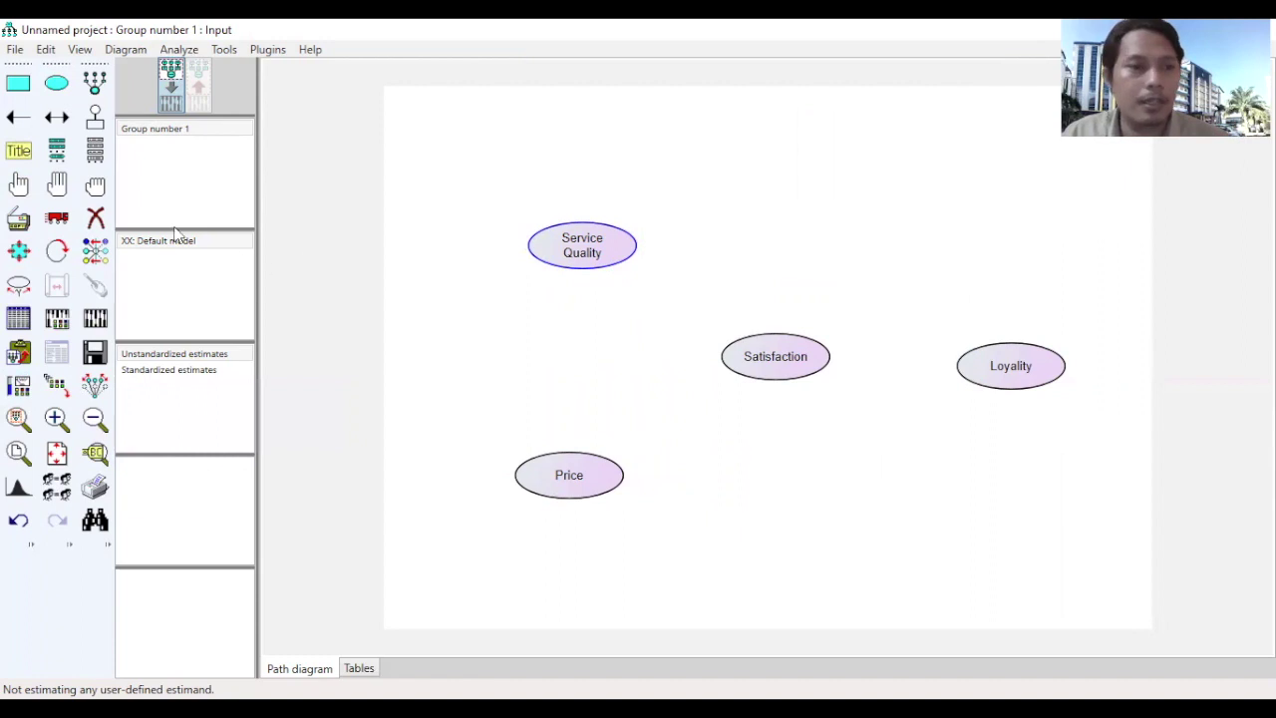
Draw single-headed paths from Service Quality and Price to both Satisfaction and Loyality, and from Satisfaction to Loyality
{"action": "left_click", "coordinate": [18, 119]}
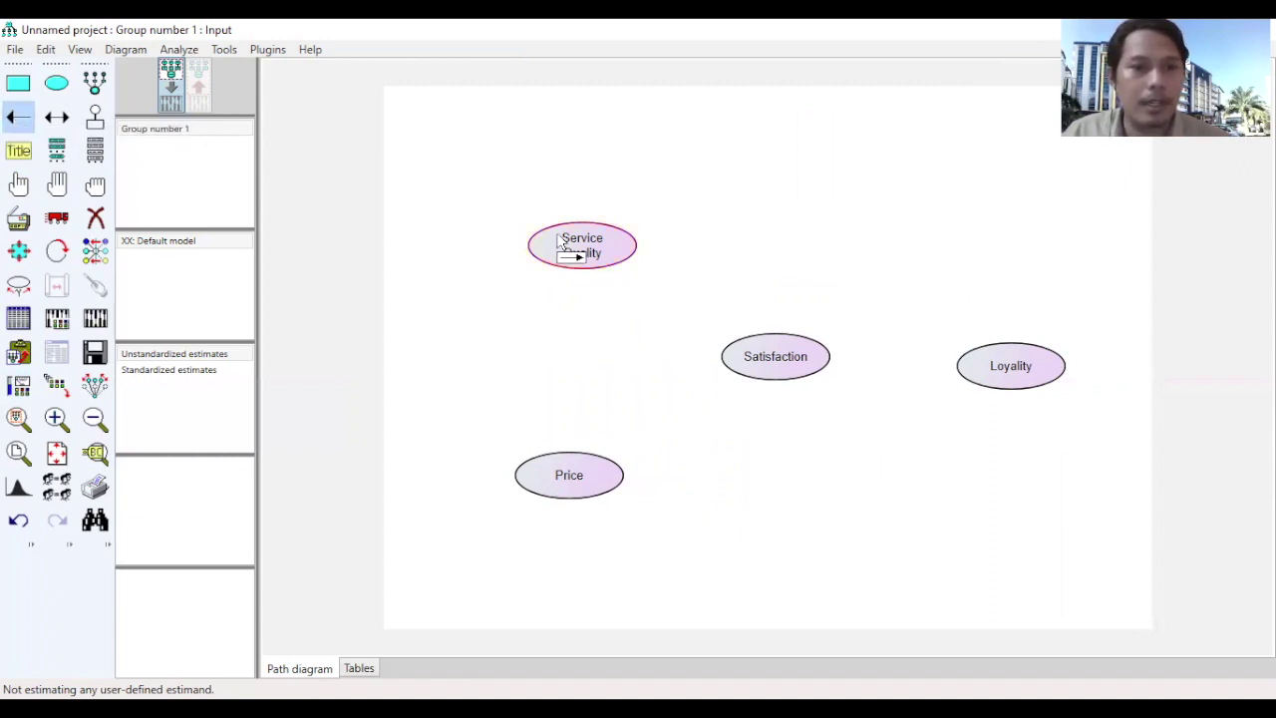
{"action": "left_click_drag", "start_coordinate": [612, 264], "coordinate": [763, 359]}
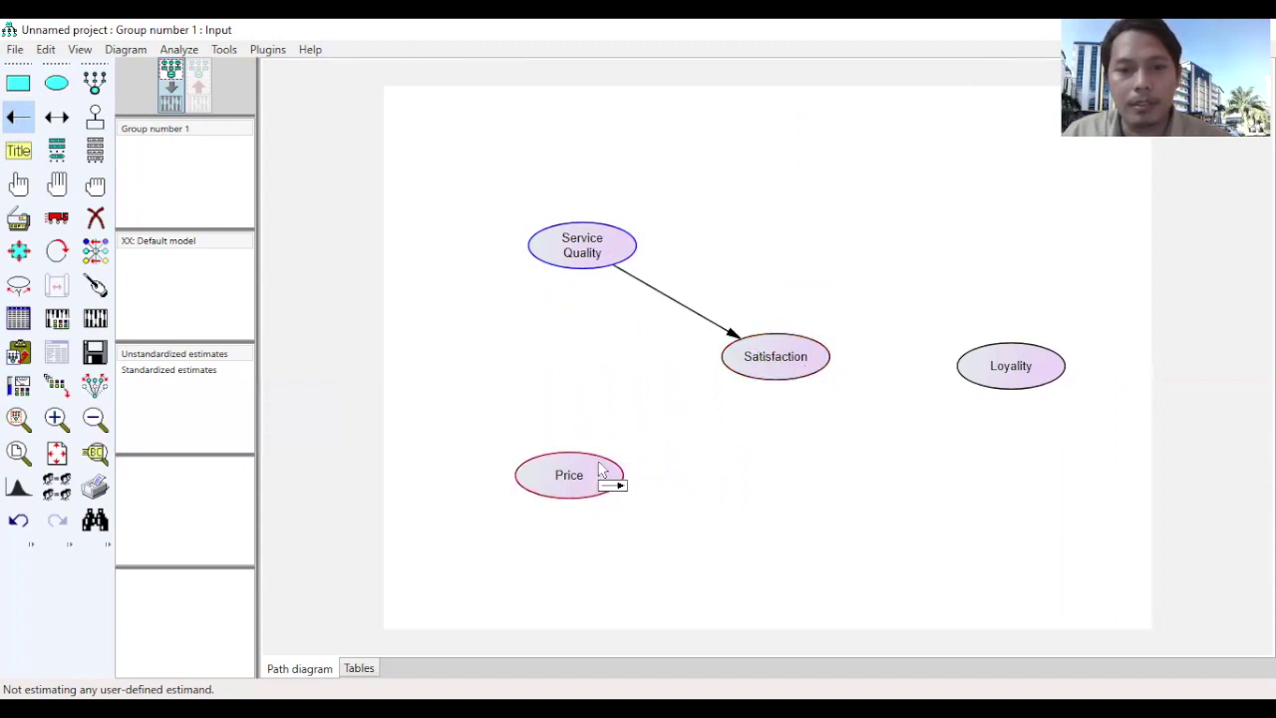
{"action": "left_click_drag", "start_coordinate": [592, 485], "coordinate": [988, 379]}
{"action": "left_click_drag", "start_coordinate": [602, 248], "coordinate": [1033, 371]}
{"action": "left_click_drag", "start_coordinate": [589, 494], "coordinate": [1012, 405]}
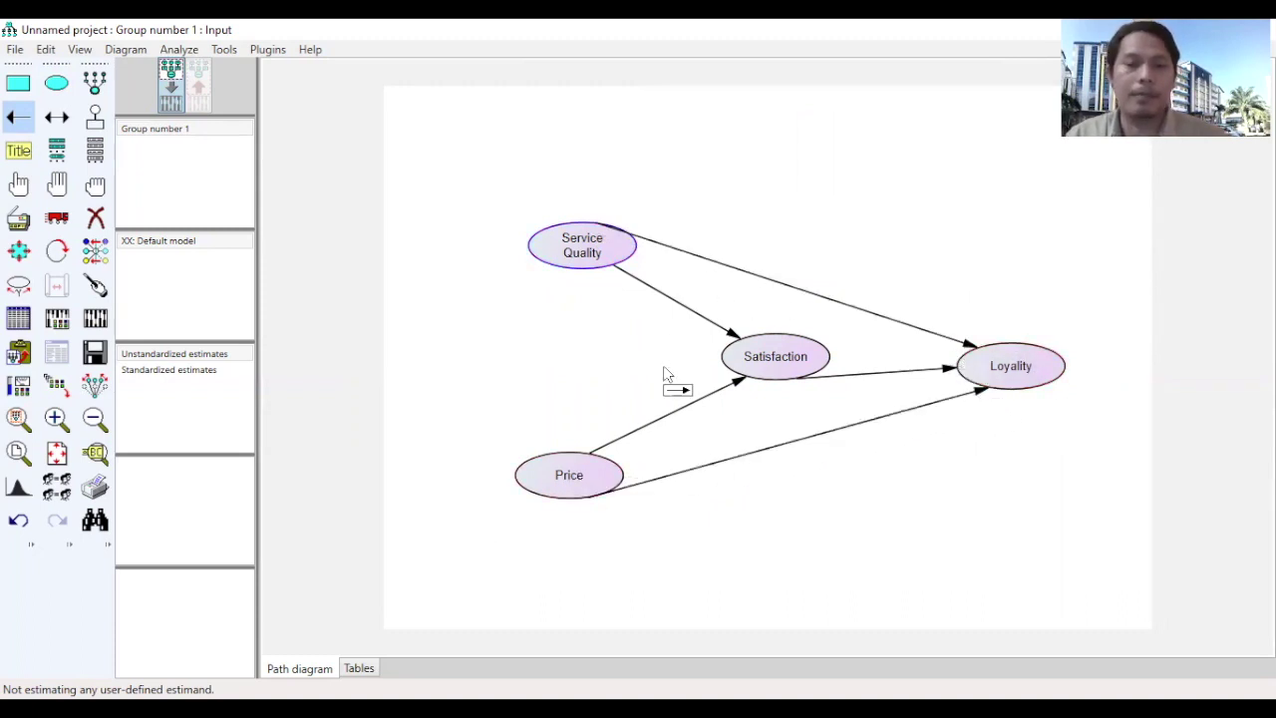
Touch up the path attachments at the Service Quality, Satisfaction, Loyality and Price ellipses
{"action": "left_click", "coordinate": [95, 287]}
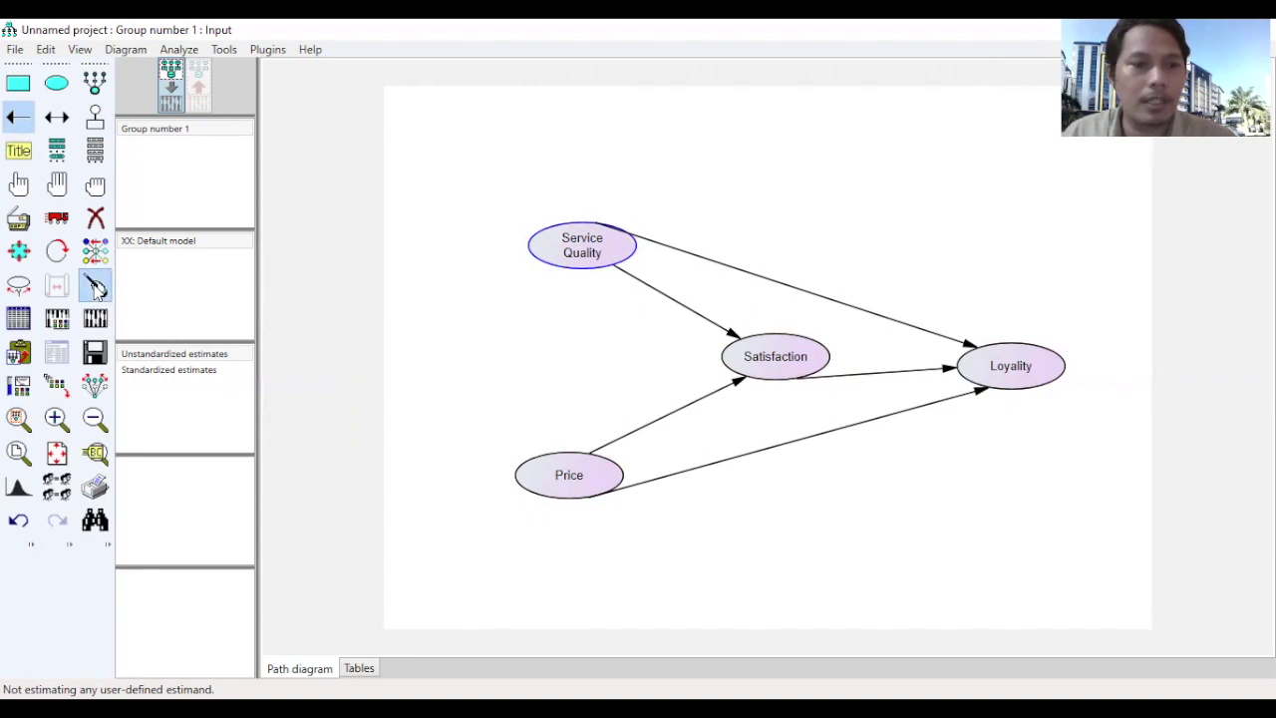
{"action": "left_click", "coordinate": [574, 244]}
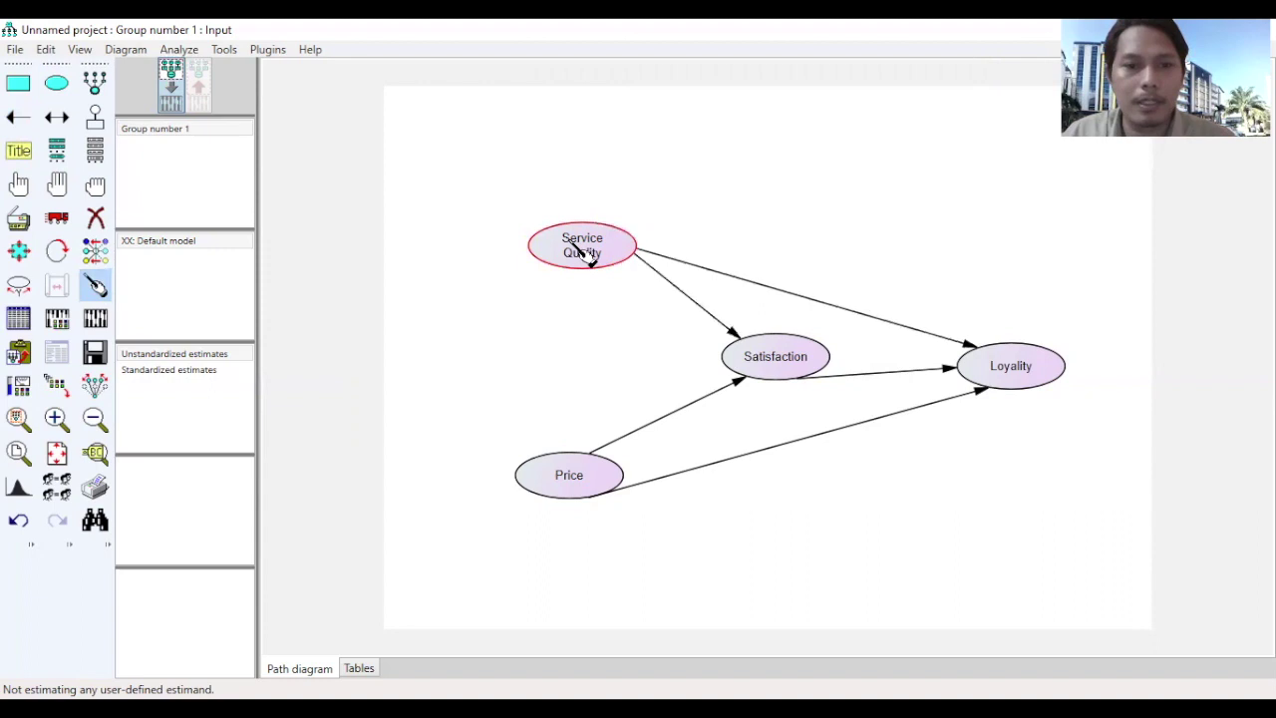
{"action": "left_click", "coordinate": [786, 358]}
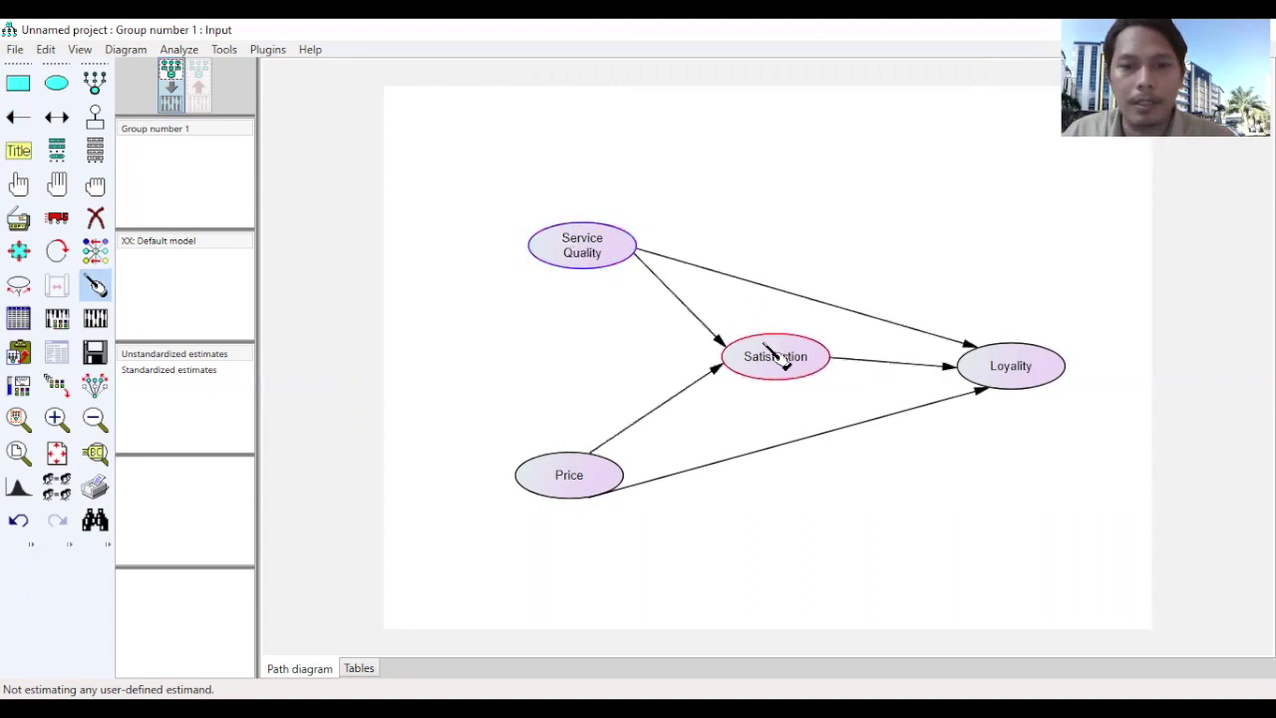
{"action": "left_click", "coordinate": [1037, 369]}
{"action": "left_click", "coordinate": [601, 490]}
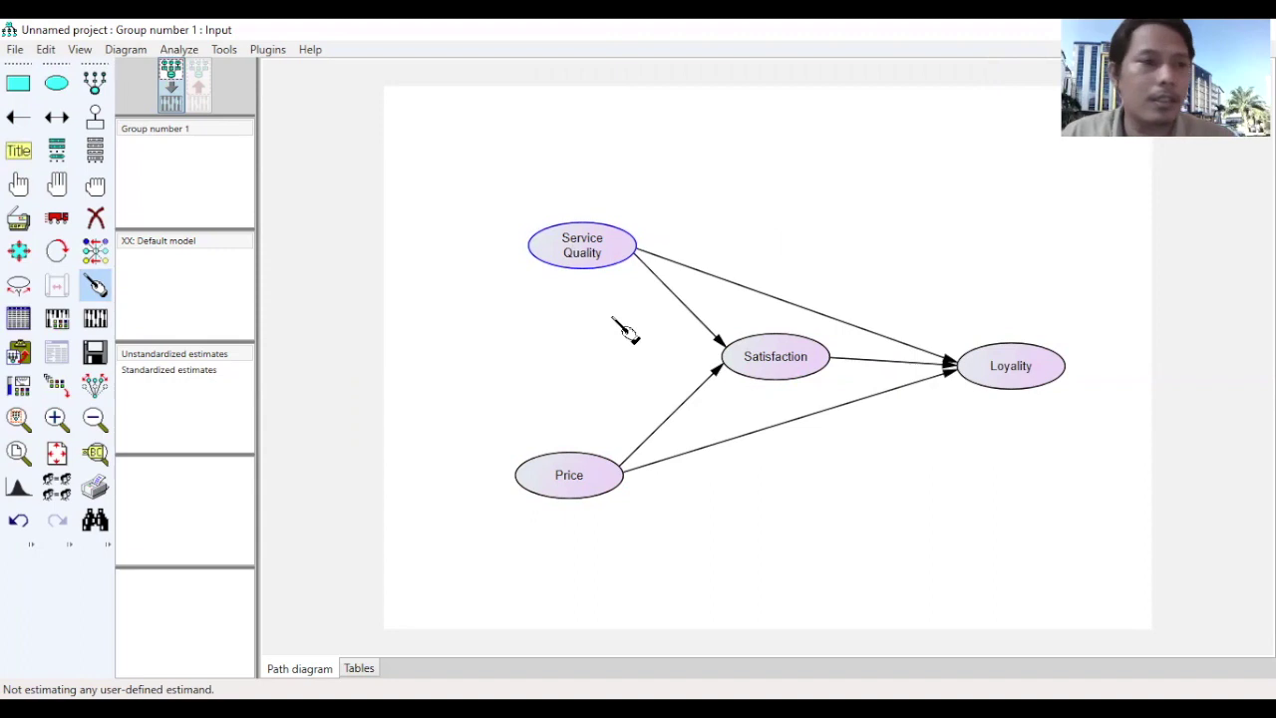
Add three indicator variables with error terms to Service Quality and three to Price
{"action": "left_click", "coordinate": [93, 86]}
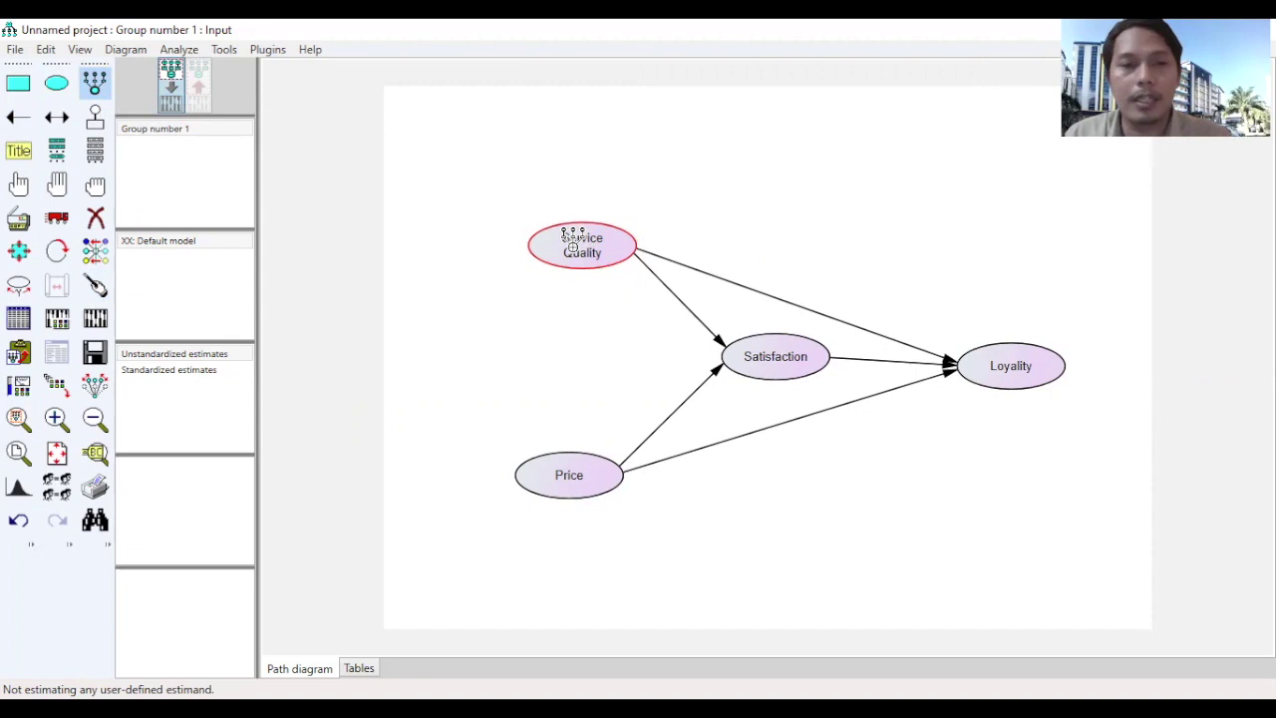
{"action": "left_click", "coordinate": [588, 235]}
{"action": "left_click", "coordinate": [588, 236]}
{"action": "left_click", "coordinate": [589, 235]}
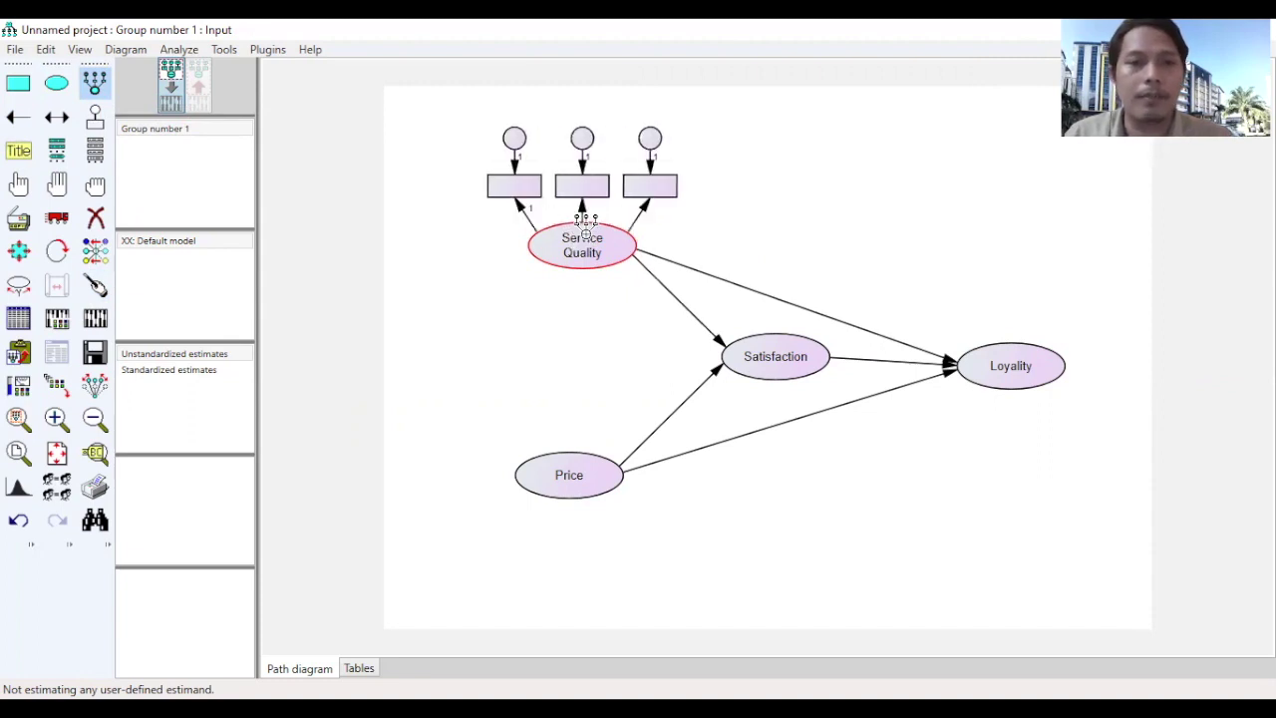
{"action": "left_click", "coordinate": [563, 456]}
{"action": "left_click", "coordinate": [562, 456]}
{"action": "left_click", "coordinate": [562, 456]}
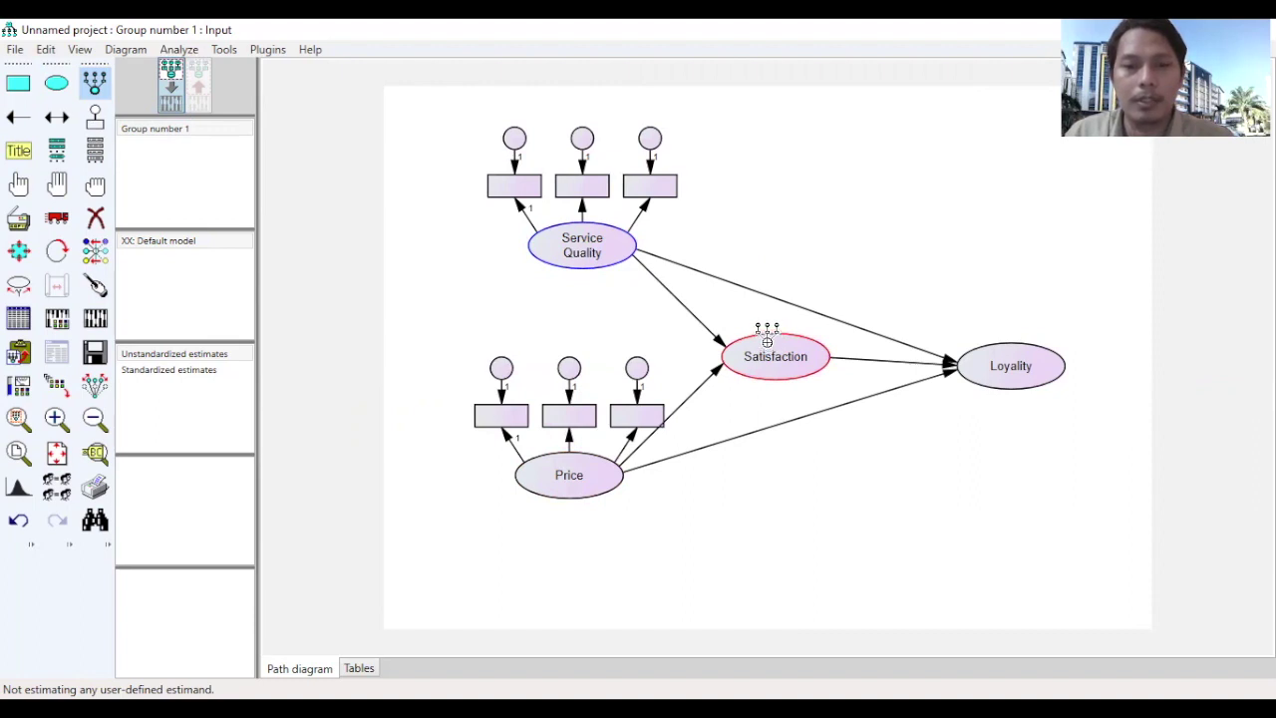
Add two indicator variables with error terms to Satisfaction and three to Loyality
{"action": "left_click", "coordinate": [767, 343]}
{"action": "left_click", "coordinate": [766, 343]}
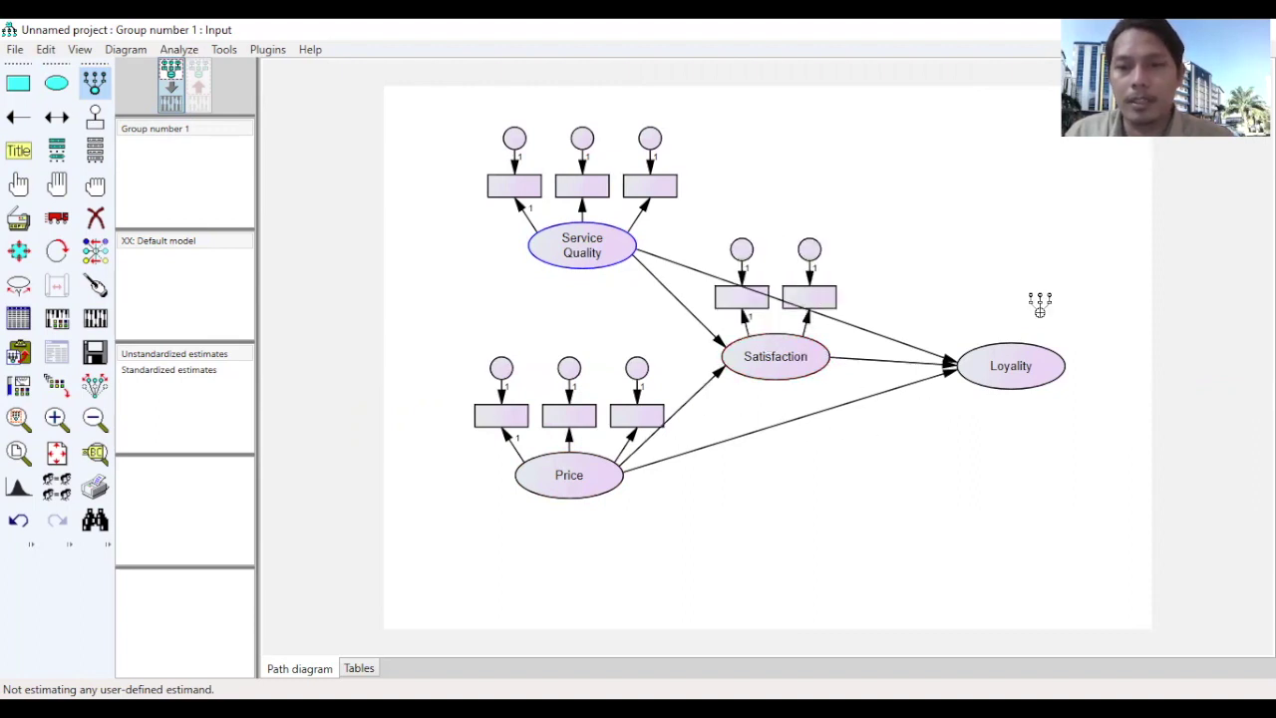
{"action": "left_click", "coordinate": [1037, 359]}
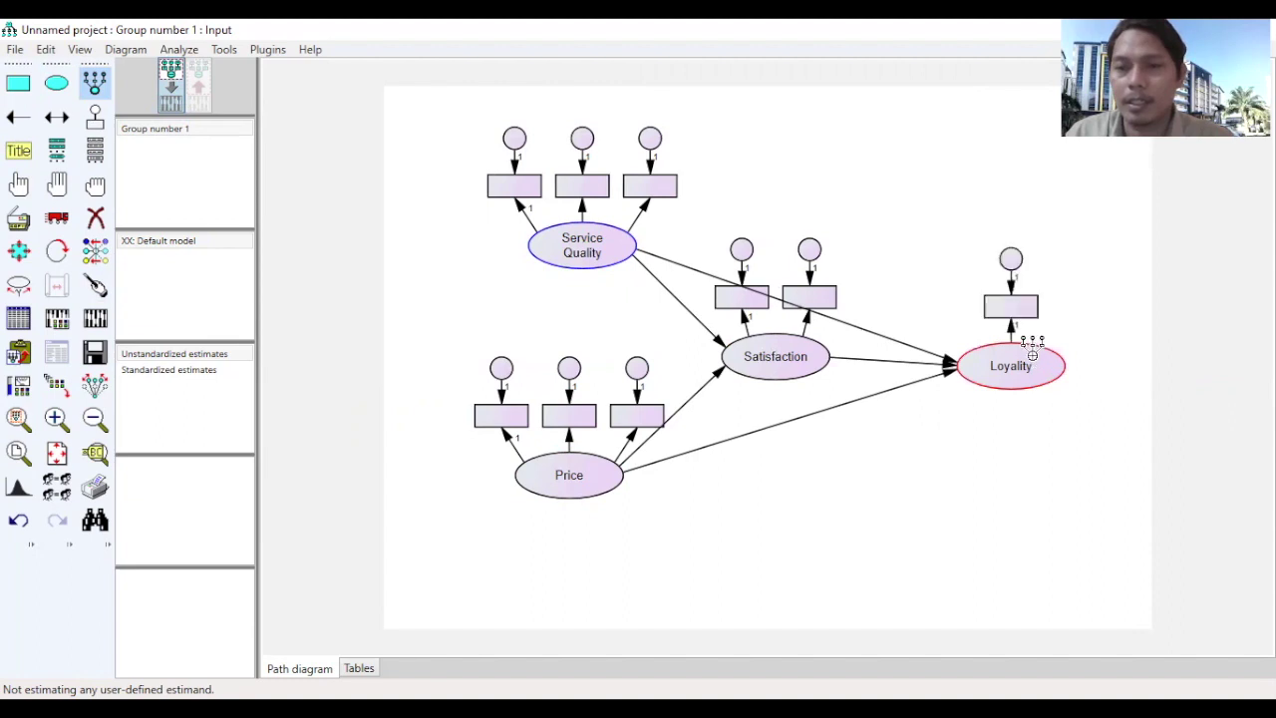
{"action": "left_click", "coordinate": [1037, 359]}
{"action": "left_click", "coordinate": [1038, 359]}
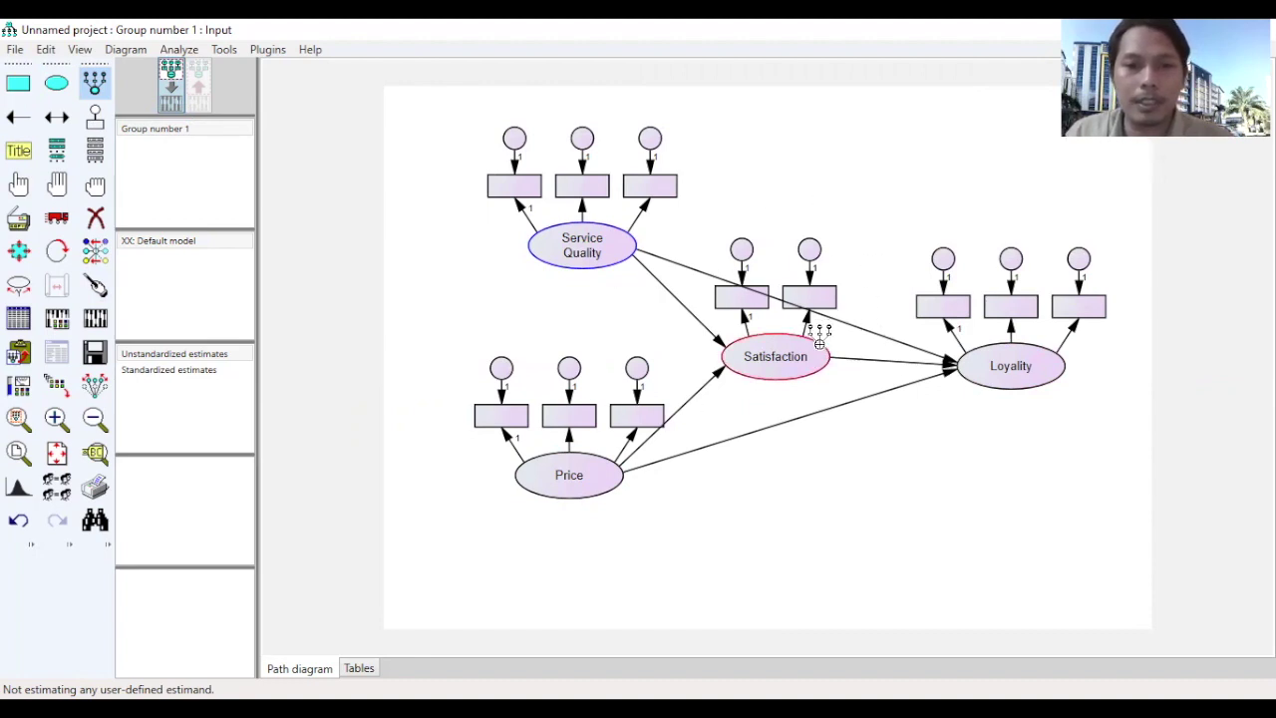
Rotate the indicators of Price and Service Quality so they sit on the left side of their ellipses
{"action": "left_click", "coordinate": [57, 252]}
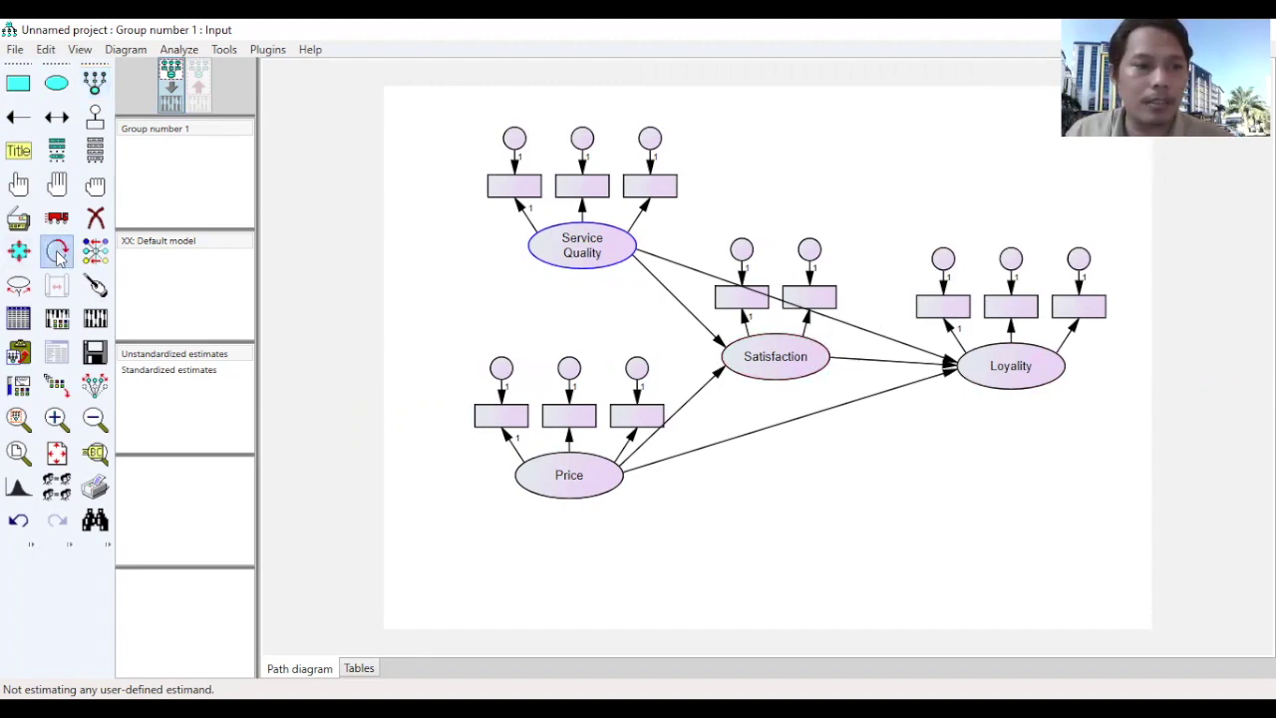
{"action": "left_click", "coordinate": [586, 480]}
{"action": "left_click", "coordinate": [587, 481]}
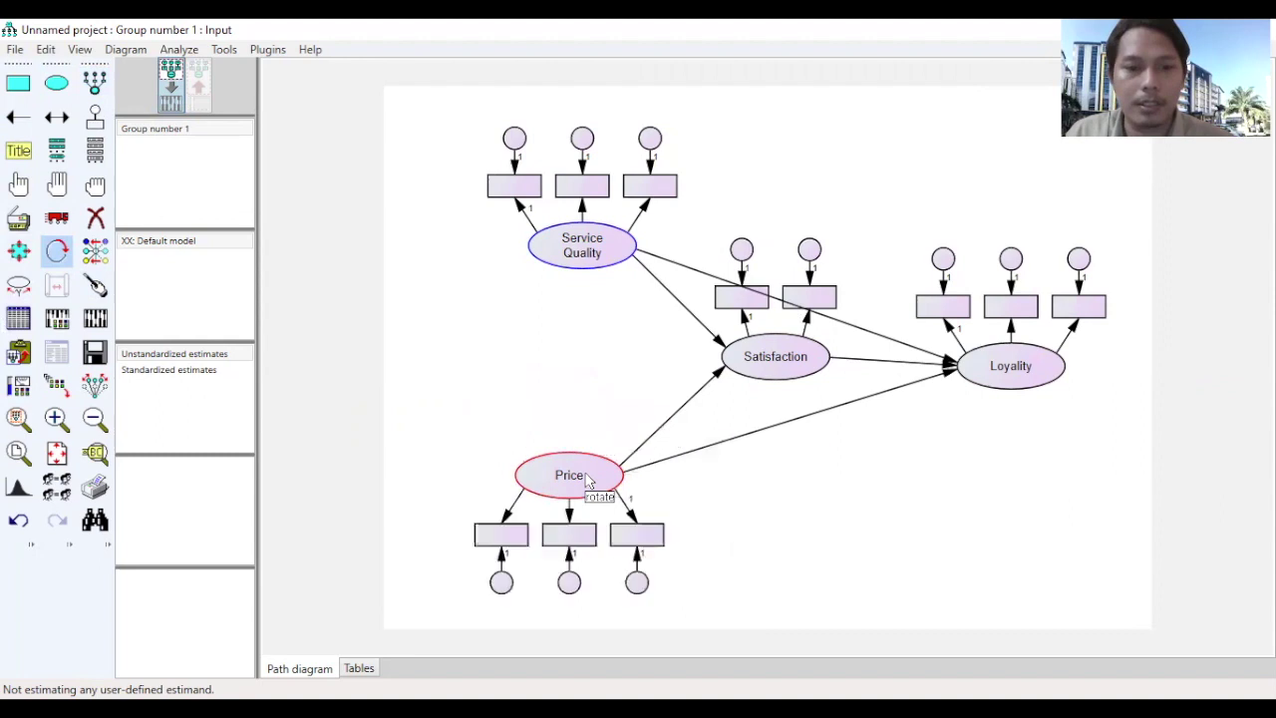
{"action": "left_click", "coordinate": [586, 481]}
{"action": "left_click", "coordinate": [573, 249]}
{"action": "left_click", "coordinate": [574, 249]}
{"action": "left_click", "coordinate": [574, 249]}
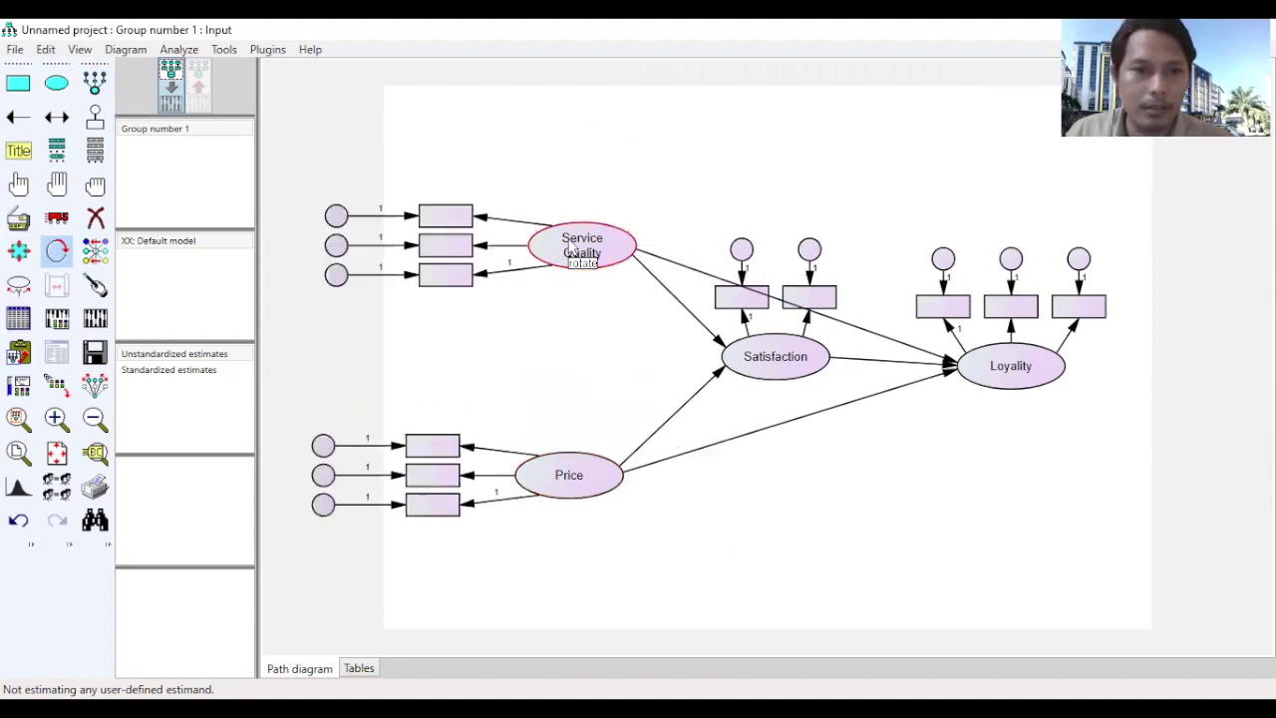
Rotate Loyality's indicators to the right of its ellipse and Satisfaction's indicators to the left
{"action": "left_click", "coordinate": [1000, 361]}
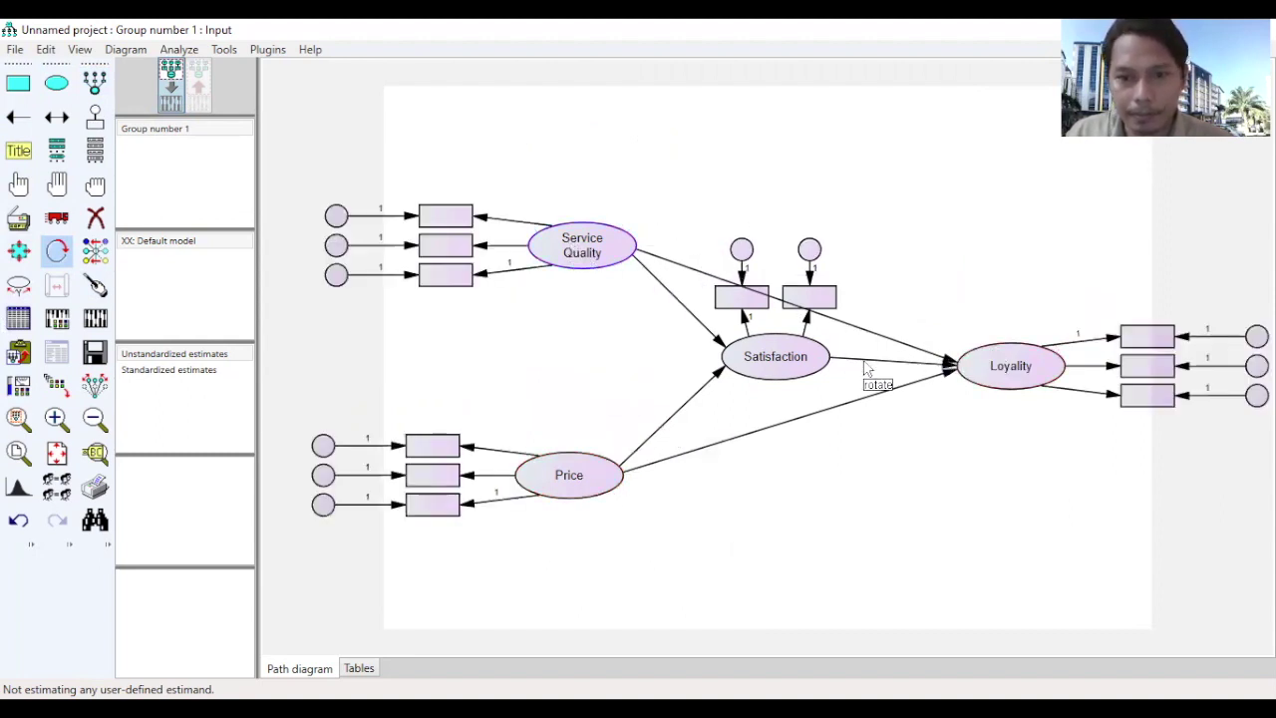
{"action": "left_click", "coordinate": [793, 366]}
{"action": "left_click", "coordinate": [794, 366]}
{"action": "left_click", "coordinate": [793, 366]}
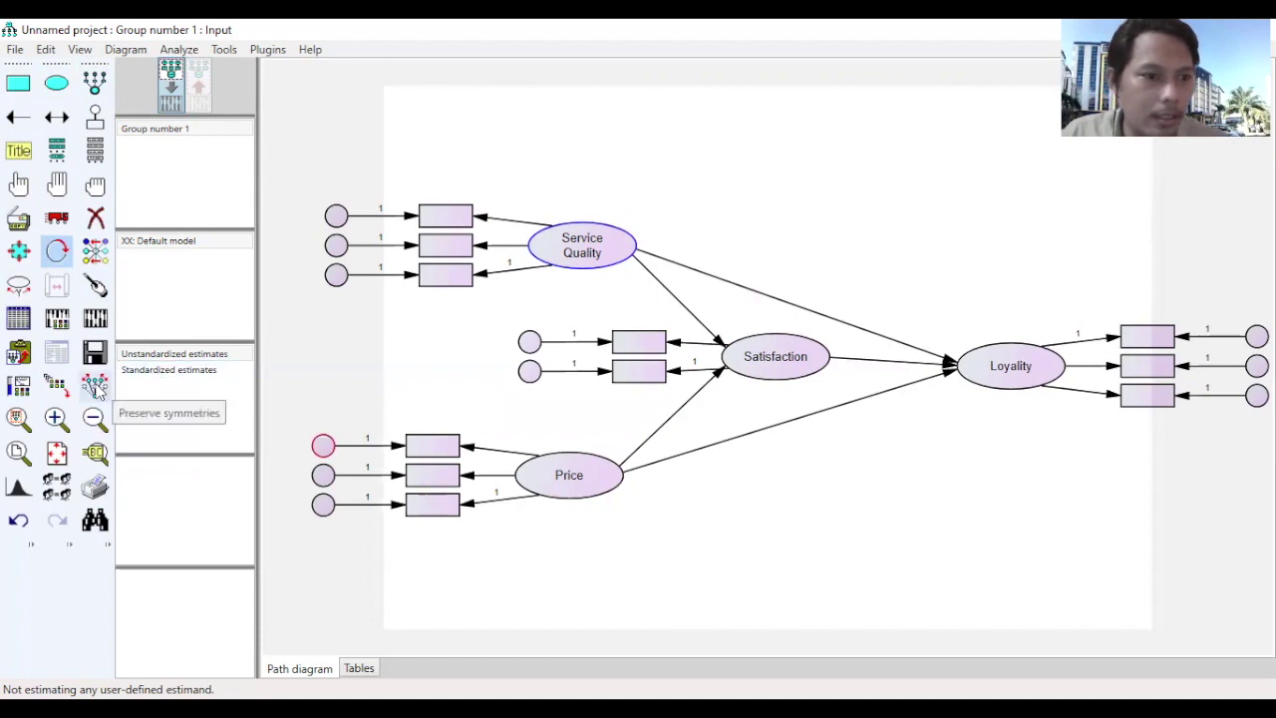
Turn on symmetry preservation, shift Service Quality with its indicators inward onto the page, and bring its error circles closer to the rectangles
{"action": "left_click", "coordinate": [95, 387]}
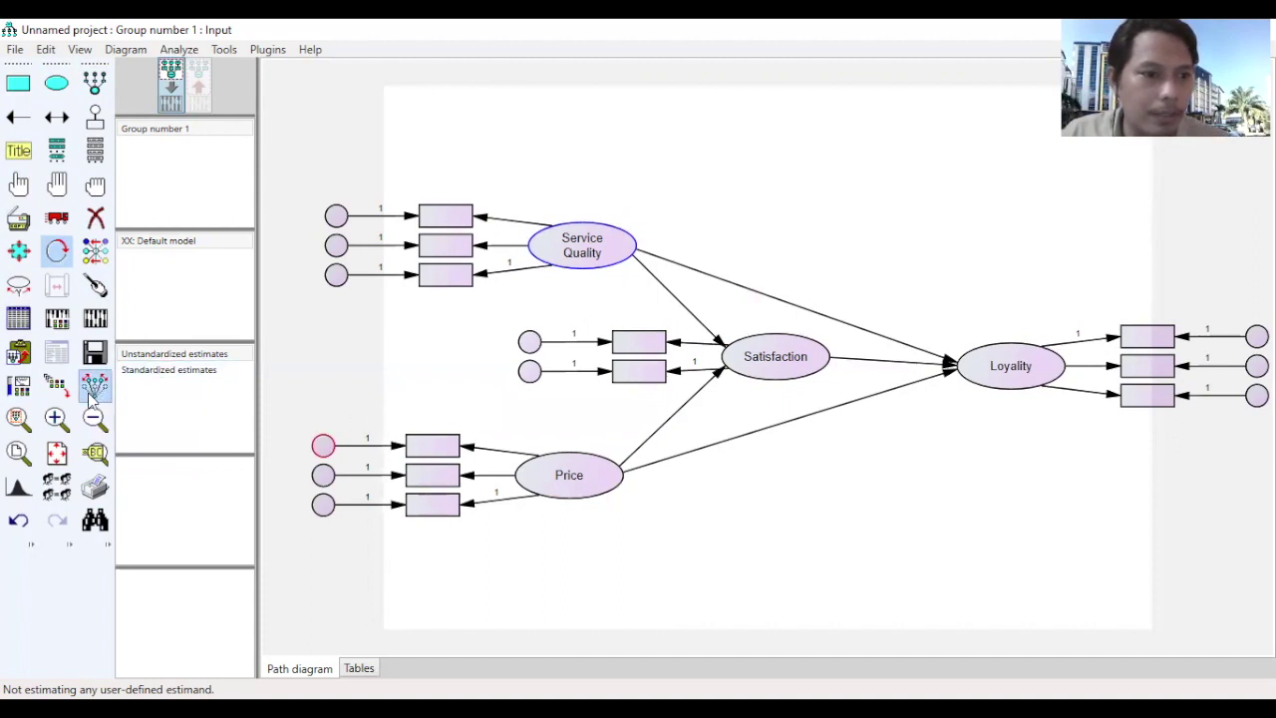
{"action": "left_click", "coordinate": [55, 222]}
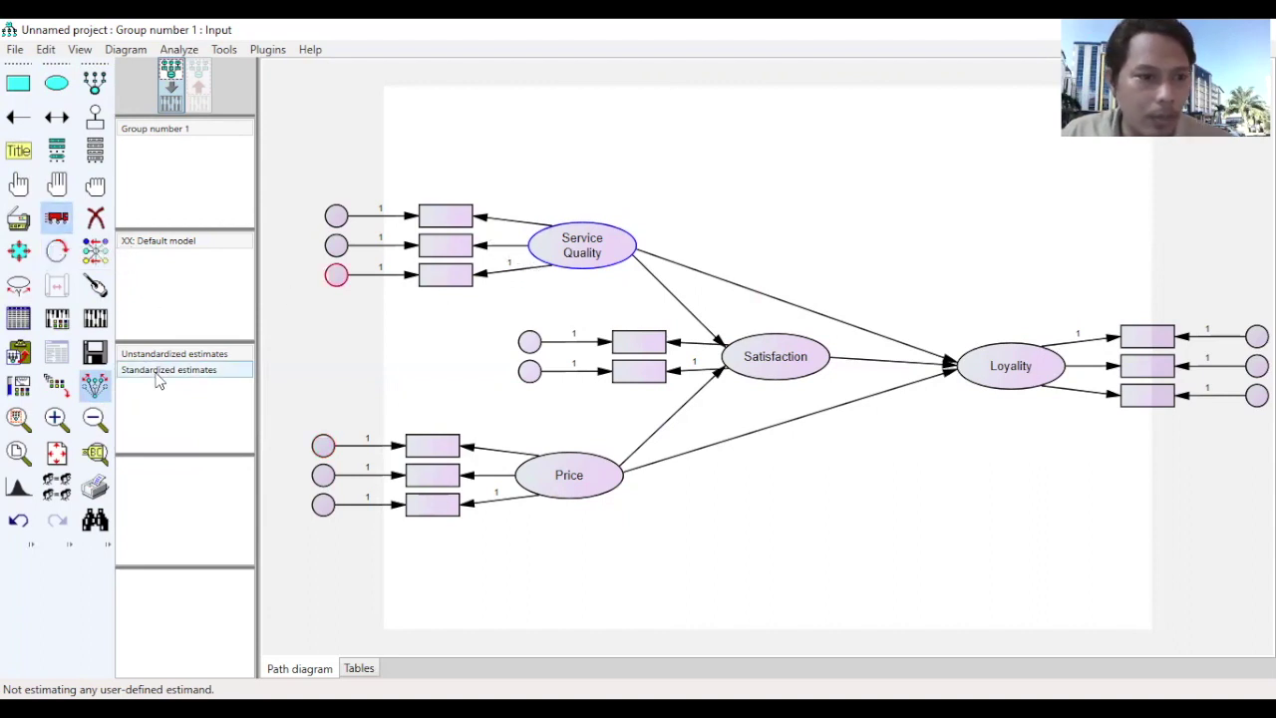
{"action": "left_click_drag", "start_coordinate": [453, 283], "coordinate": [495, 289]}
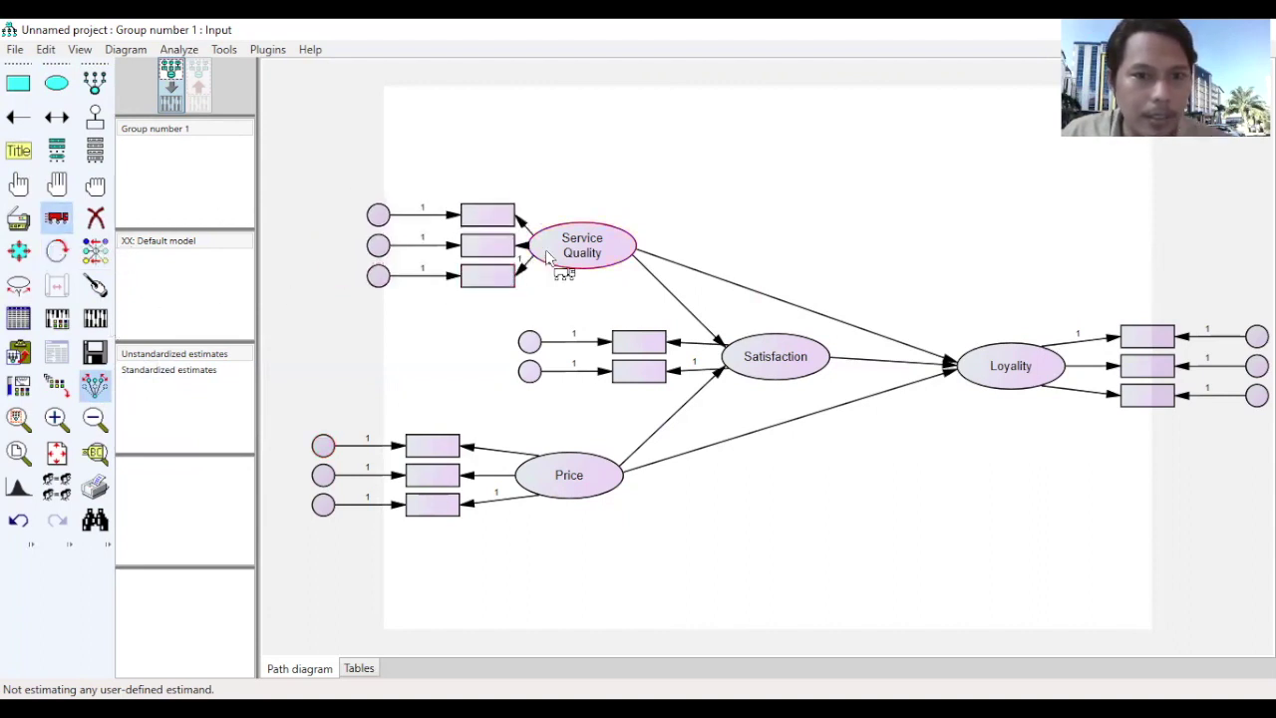
{"action": "left_click_drag", "start_coordinate": [545, 252], "coordinate": [583, 243]}
{"action": "mouse_move", "coordinate": [511, 265]}
{"action": "left_mouse_down"}
{"action": "mouse_move", "coordinate": [490, 280]}
{"action": "mouse_move", "coordinate": [516, 273]}
{"action": "left_mouse_up"}
{"action": "left_click_drag", "start_coordinate": [406, 287], "coordinate": [457, 287]}
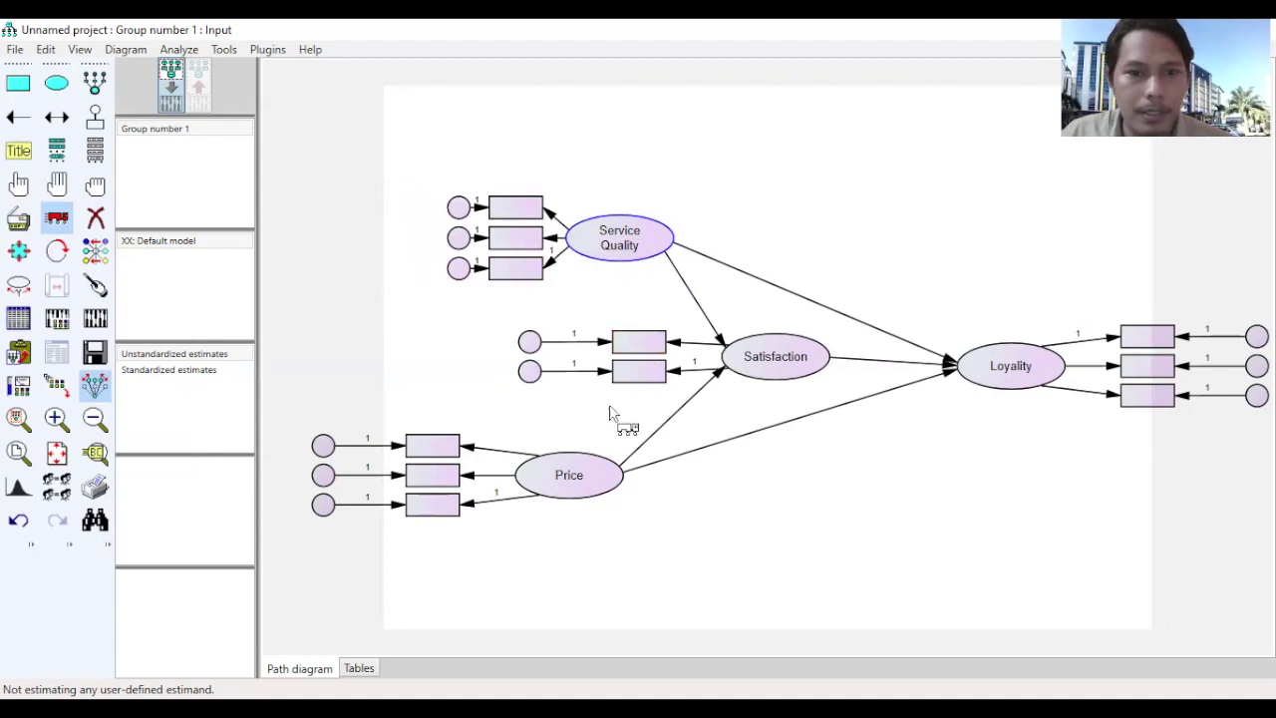
Move Price and Loyality inward with their indicators and pull their rectangles and error circles closer so both groups fit on the page
{"action": "left_click_drag", "start_coordinate": [584, 489], "coordinate": [629, 471]}
{"action": "left_click_drag", "start_coordinate": [367, 491], "coordinate": [501, 431]}
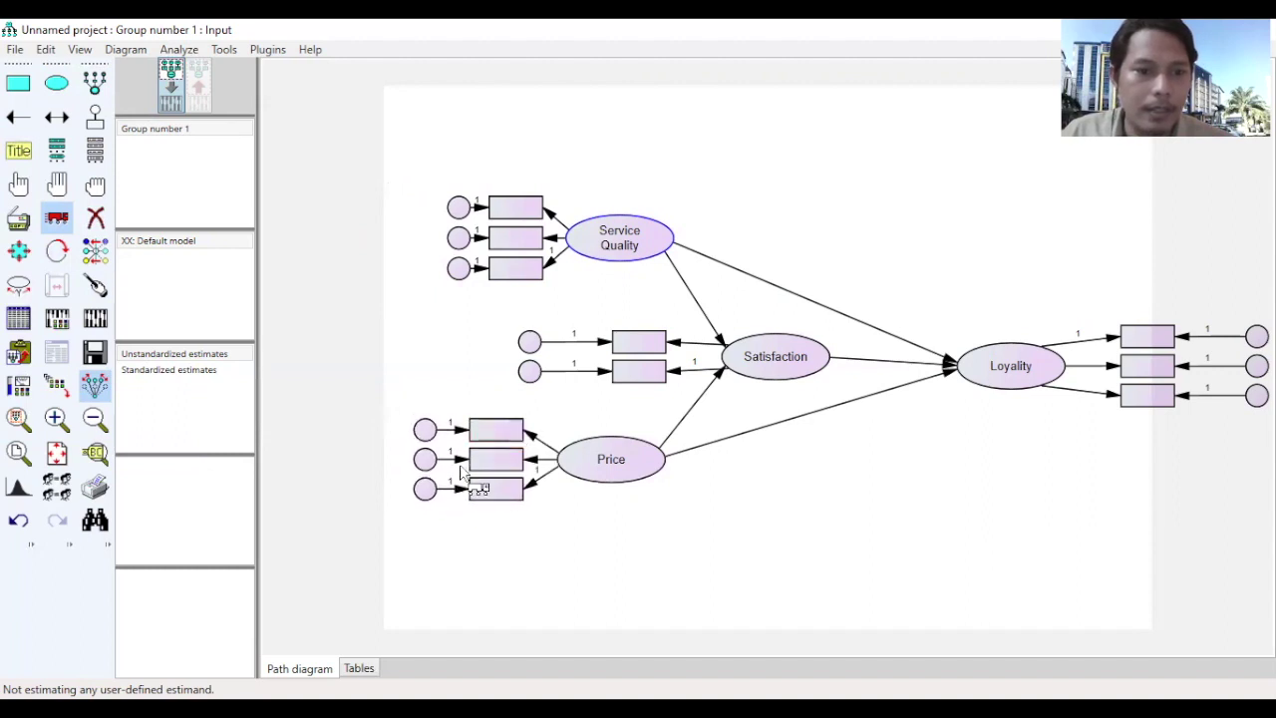
{"action": "left_click_drag", "start_coordinate": [1010, 364], "coordinate": [938, 366]}
{"action": "left_click_drag", "start_coordinate": [1065, 365], "coordinate": [1047, 365]}
{"action": "left_click_drag", "start_coordinate": [1151, 397], "coordinate": [1112, 396]}
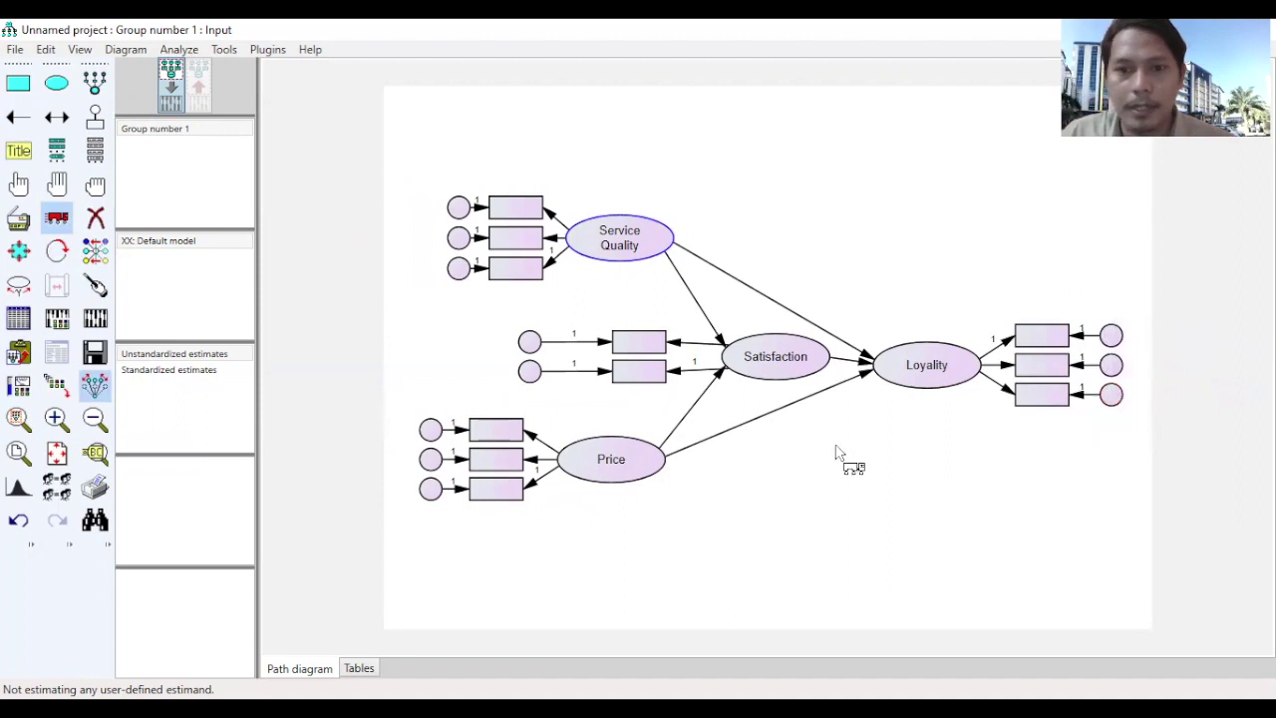
Move Satisfaction's indicators and error circles closer to its ellipse and touch up the path attachments
{"action": "mouse_move", "coordinate": [661, 379]}
{"action": "left_mouse_down"}
{"action": "mouse_move", "coordinate": [681, 381]}
{"action": "mouse_move", "coordinate": [657, 382]}
{"action": "mouse_move", "coordinate": [673, 390]}
{"action": "left_mouse_up"}
{"action": "left_click_drag", "start_coordinate": [550, 382], "coordinate": [592, 382]}
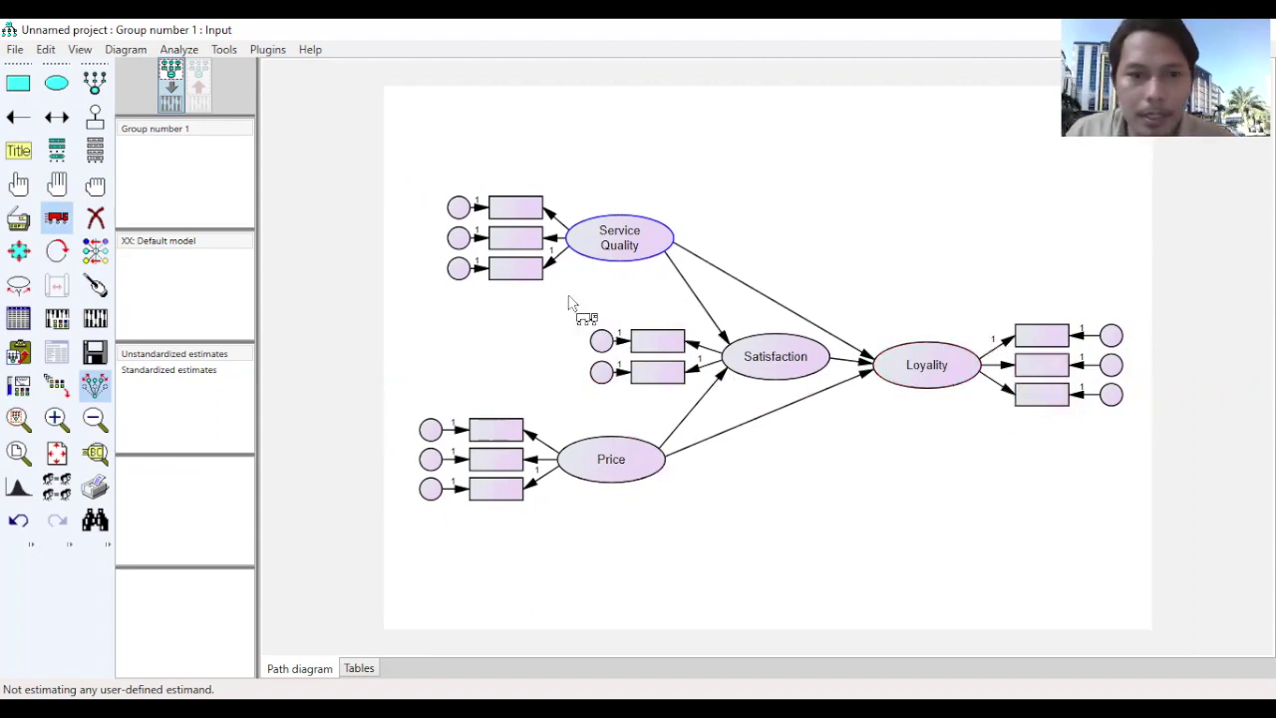
{"action": "left_click", "coordinate": [95, 287]}
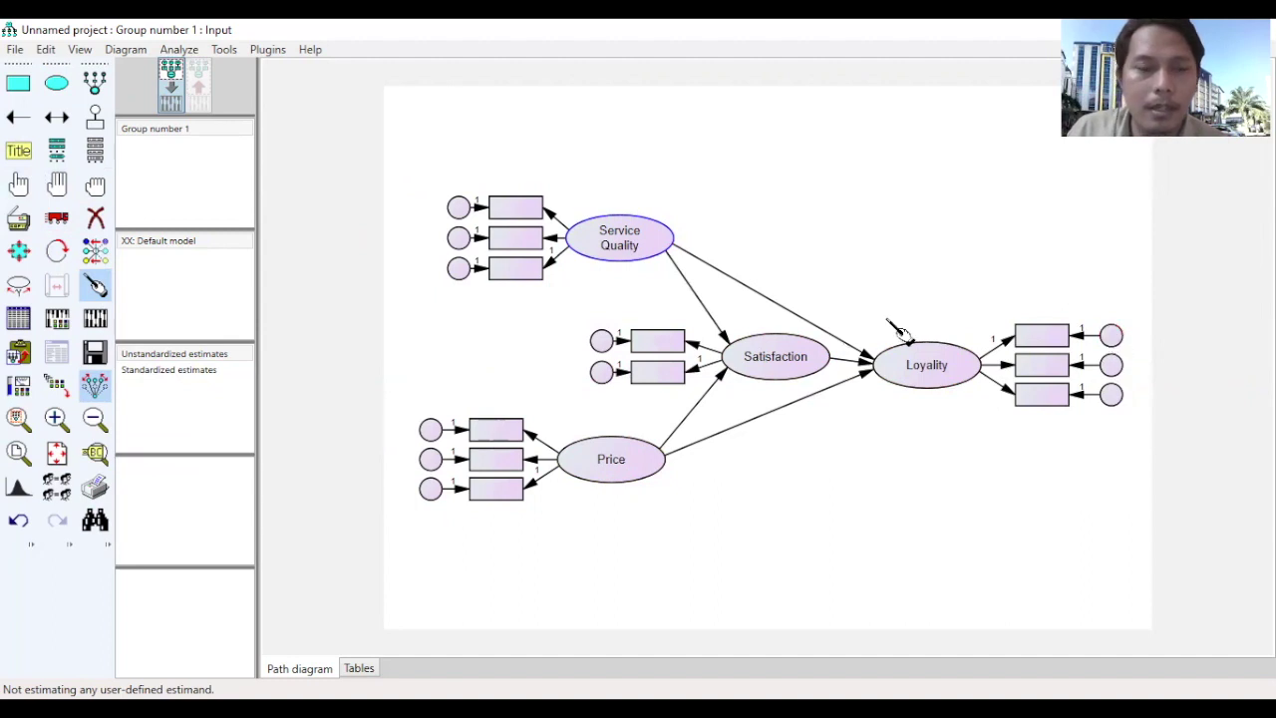
Reshape the indicator error circles of all four variables into narrow upright ellipses, slightly wider for Price and Service Quality
{"action": "left_click", "coordinate": [18, 250]}
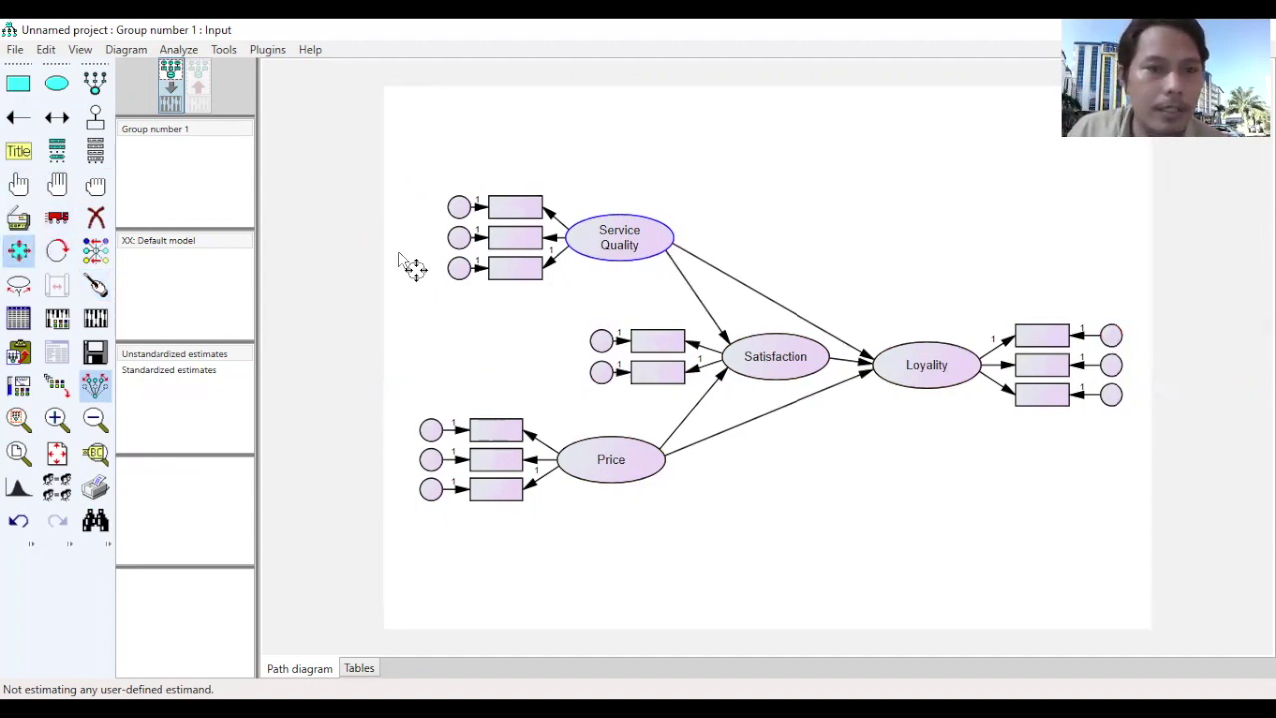
{"action": "left_click_drag", "start_coordinate": [454, 271], "coordinate": [444, 285]}
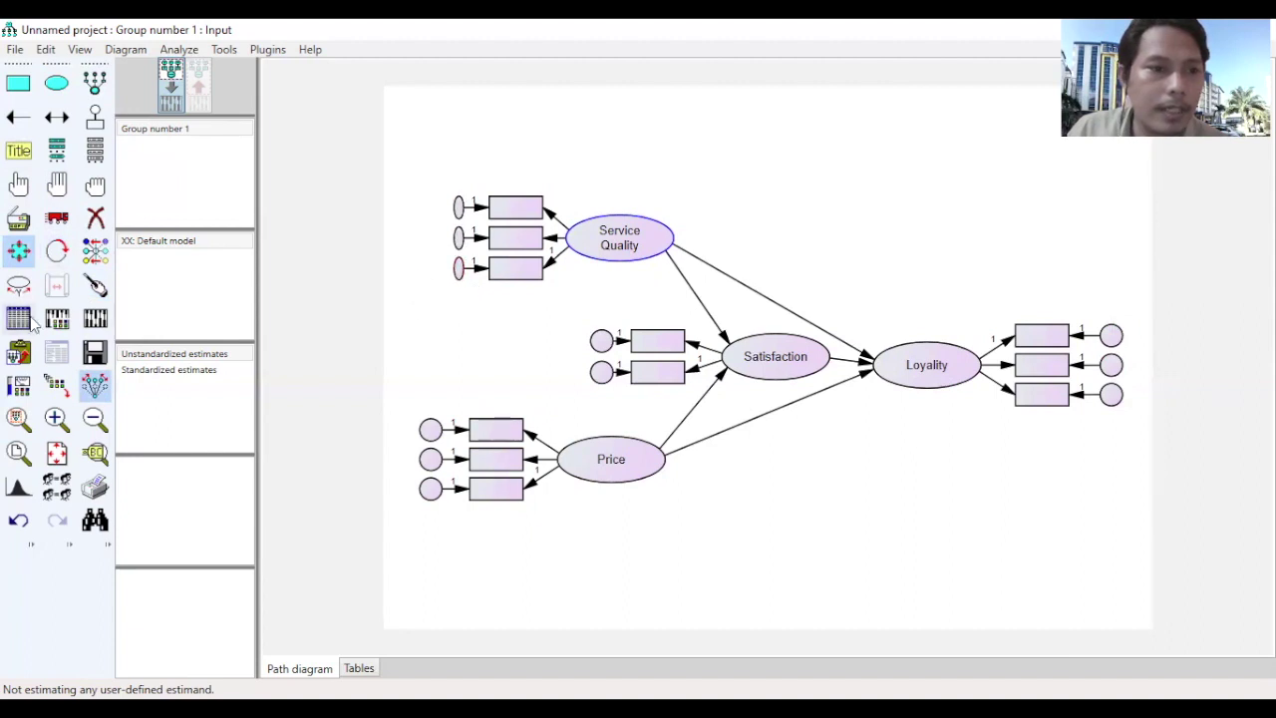
{"action": "left_click_drag", "start_coordinate": [431, 493], "coordinate": [433, 503]}
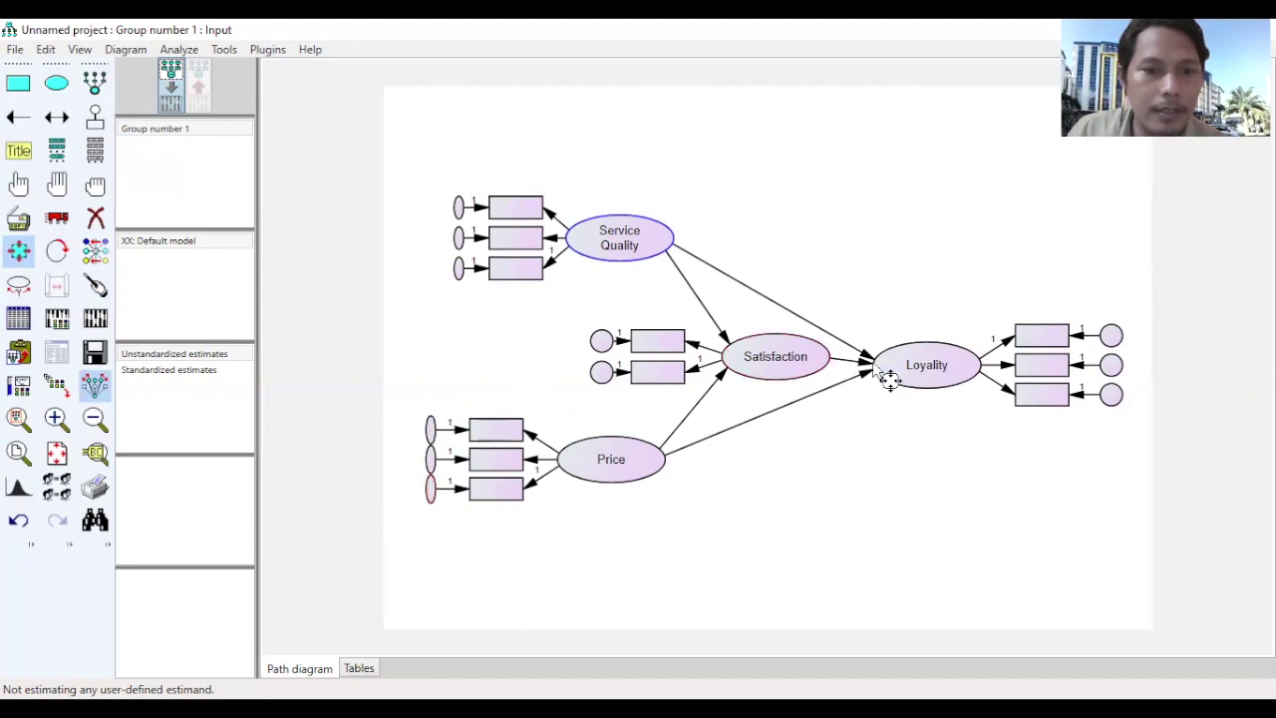
{"action": "left_click_drag", "start_coordinate": [1124, 395], "coordinate": [1124, 411]}
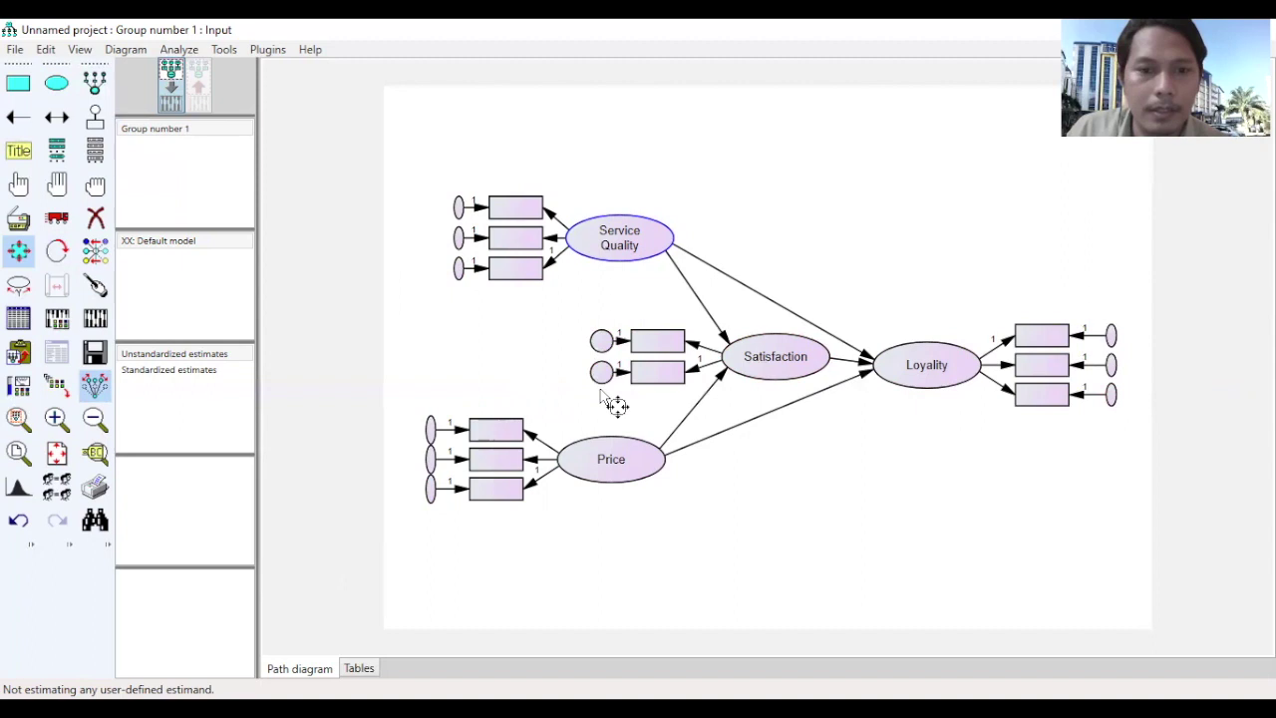
{"action": "left_click_drag", "start_coordinate": [602, 395], "coordinate": [610, 389]}
{"action": "left_click_drag", "start_coordinate": [449, 513], "coordinate": [437, 508]}
{"action": "left_click_drag", "start_coordinate": [462, 281], "coordinate": [467, 285]}
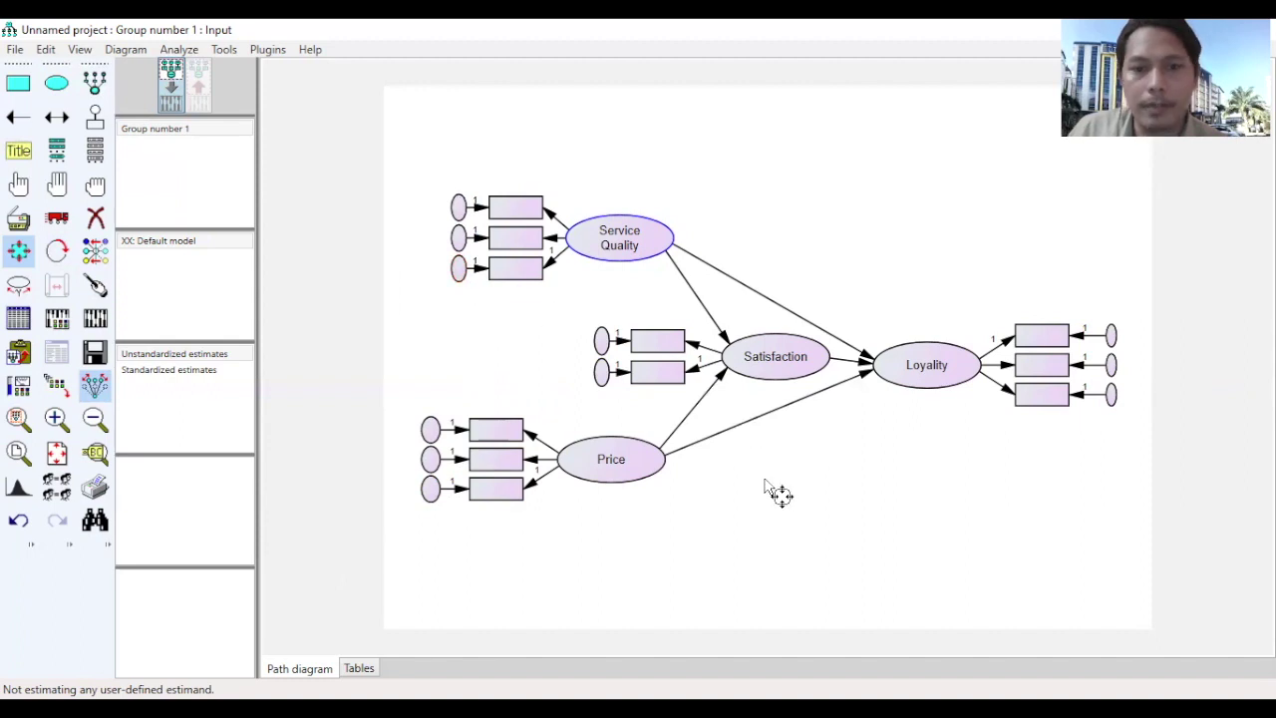
Shift Price and its indicators slightly right so the group lines up beneath Service Quality, keeping symmetry preserved
{"action": "left_click", "coordinate": [94, 384]}
{"action": "left_click", "coordinate": [58, 218]}
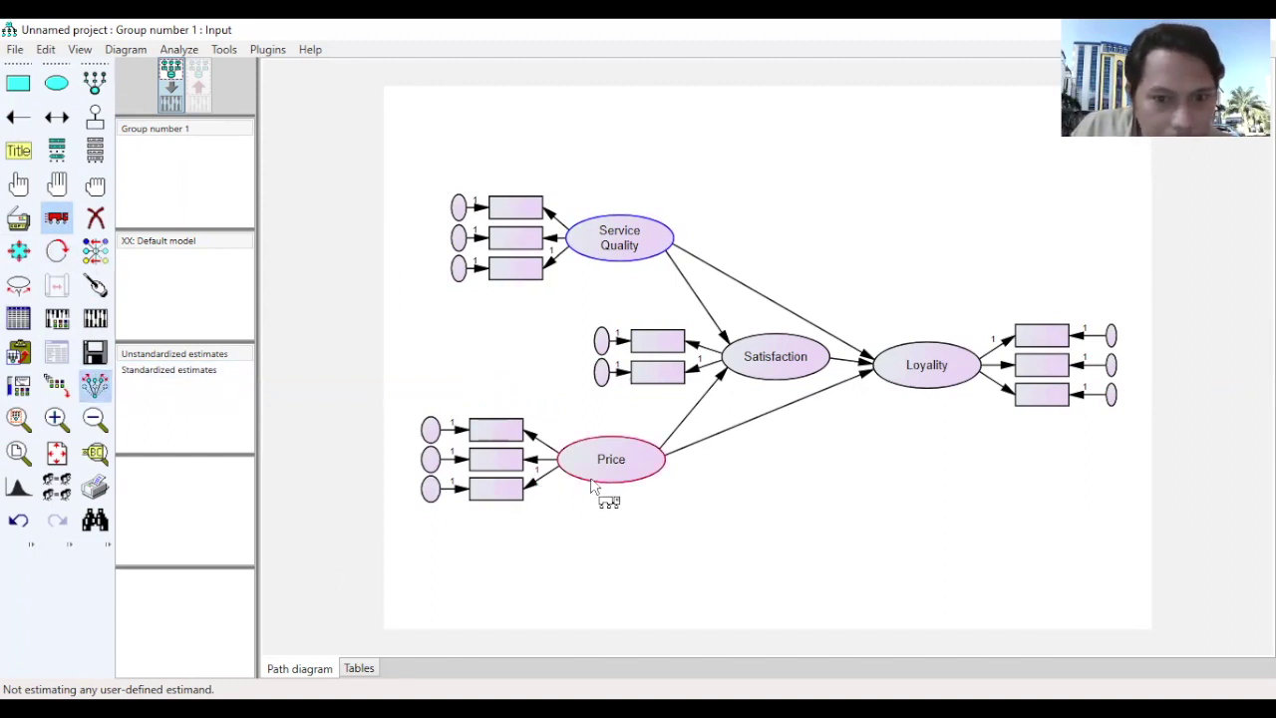
{"action": "left_click_drag", "start_coordinate": [591, 456], "coordinate": [605, 462]}
{"action": "left_click_drag", "start_coordinate": [506, 489], "coordinate": [513, 492]}
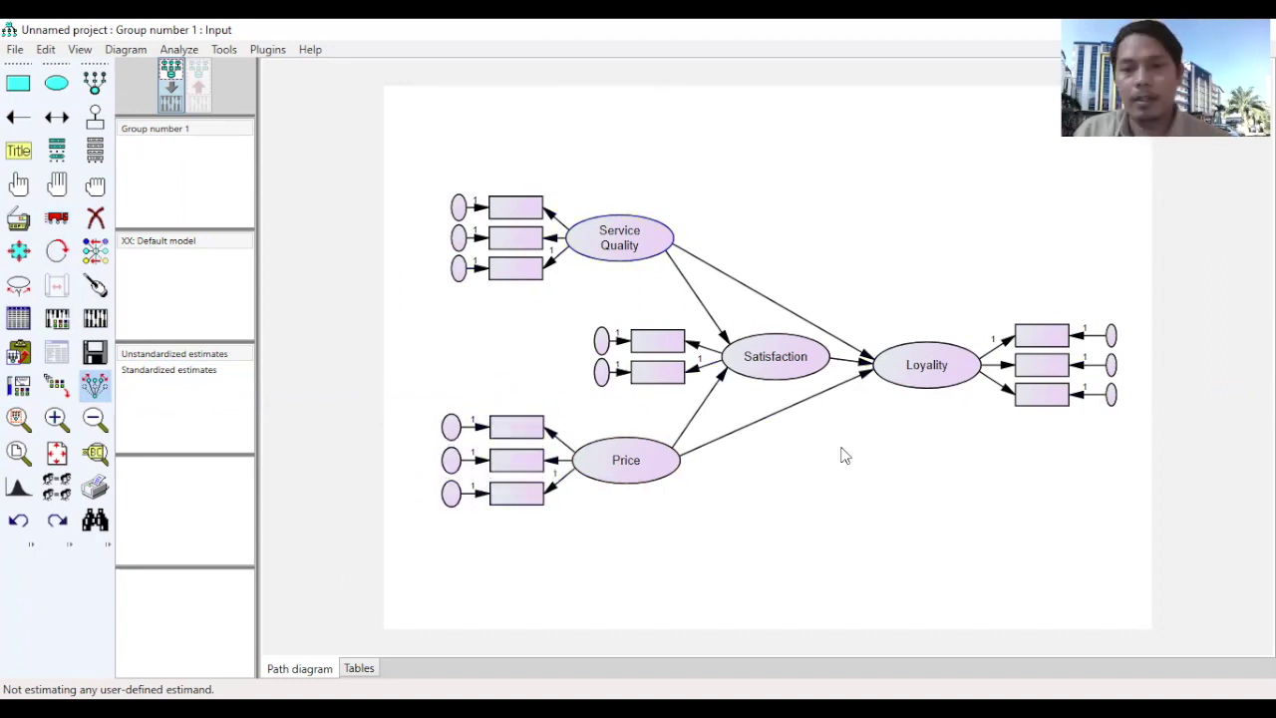
Add a unique residual variable to Satisfaction and to Loyality
{"action": "left_click", "coordinate": [94, 118]}
{"action": "left_click", "coordinate": [770, 345]}
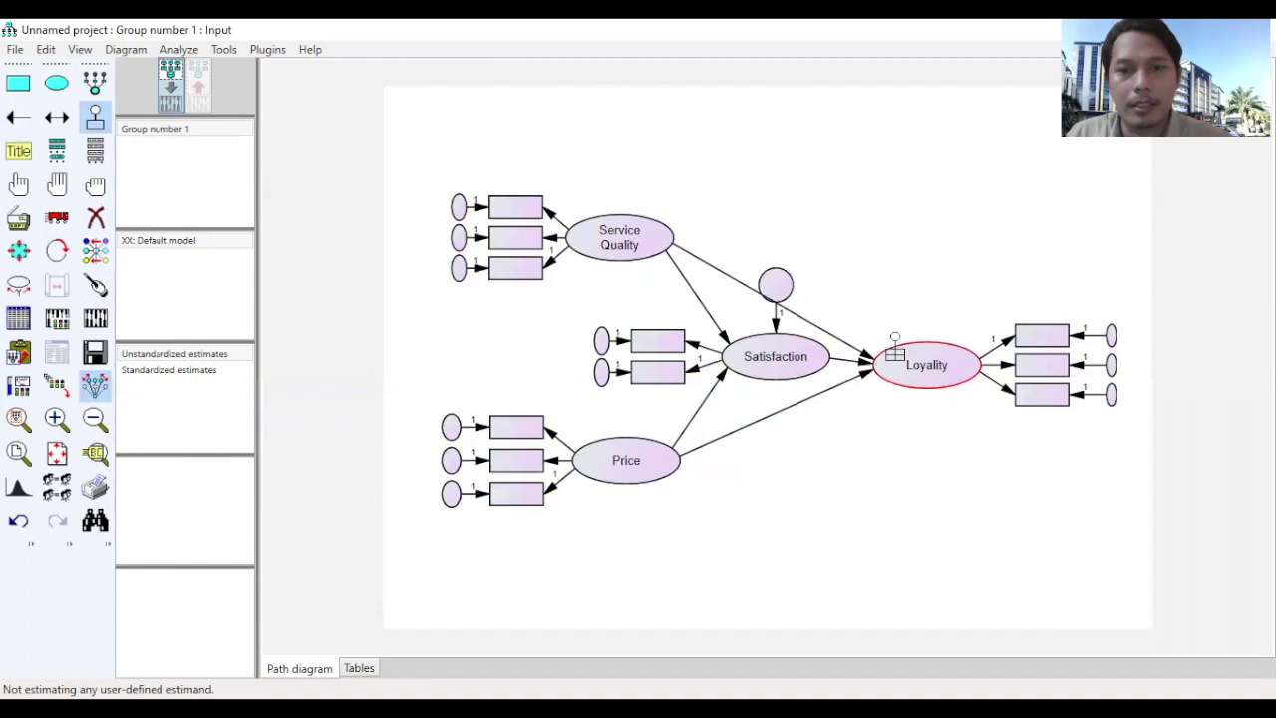
{"action": "left_click", "coordinate": [895, 352]}
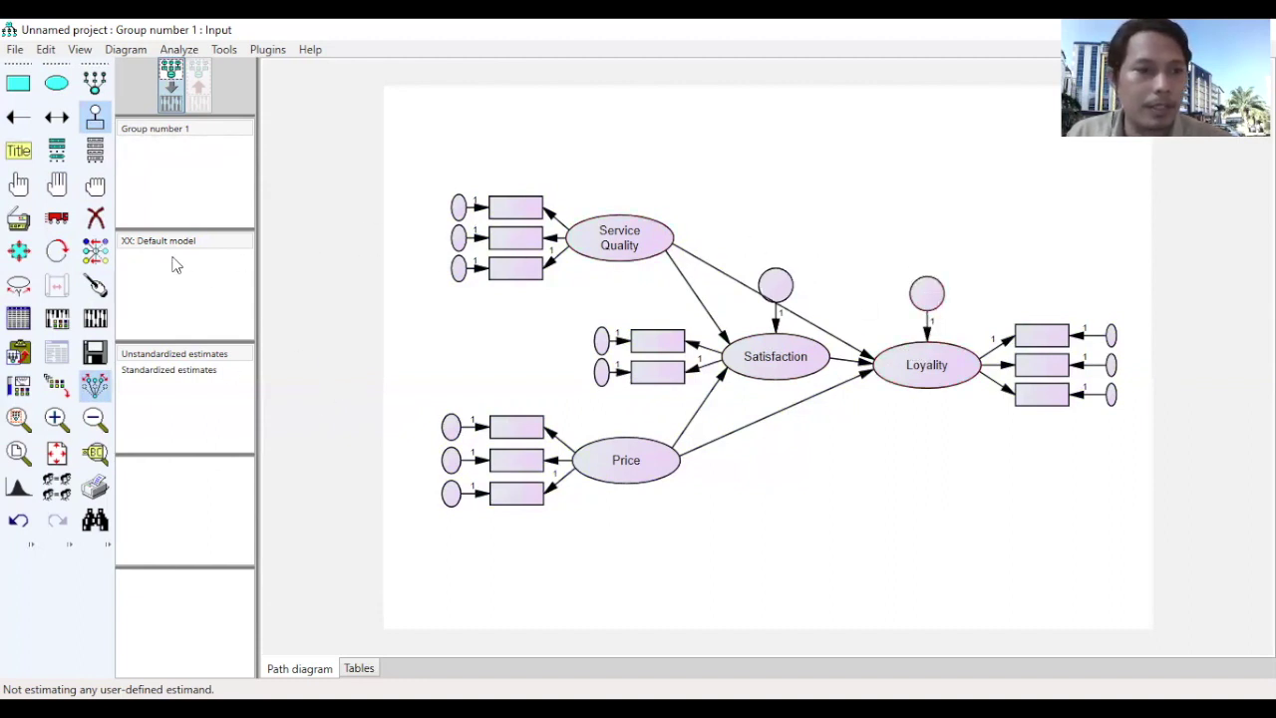
Shrink the residual circles above Satisfaction and Loyality into small flat ellipses
{"action": "left_click", "coordinate": [18, 250]}
{"action": "left_click_drag", "start_coordinate": [785, 285], "coordinate": [793, 291]}
{"action": "left_click_drag", "start_coordinate": [949, 278], "coordinate": [938, 320]}
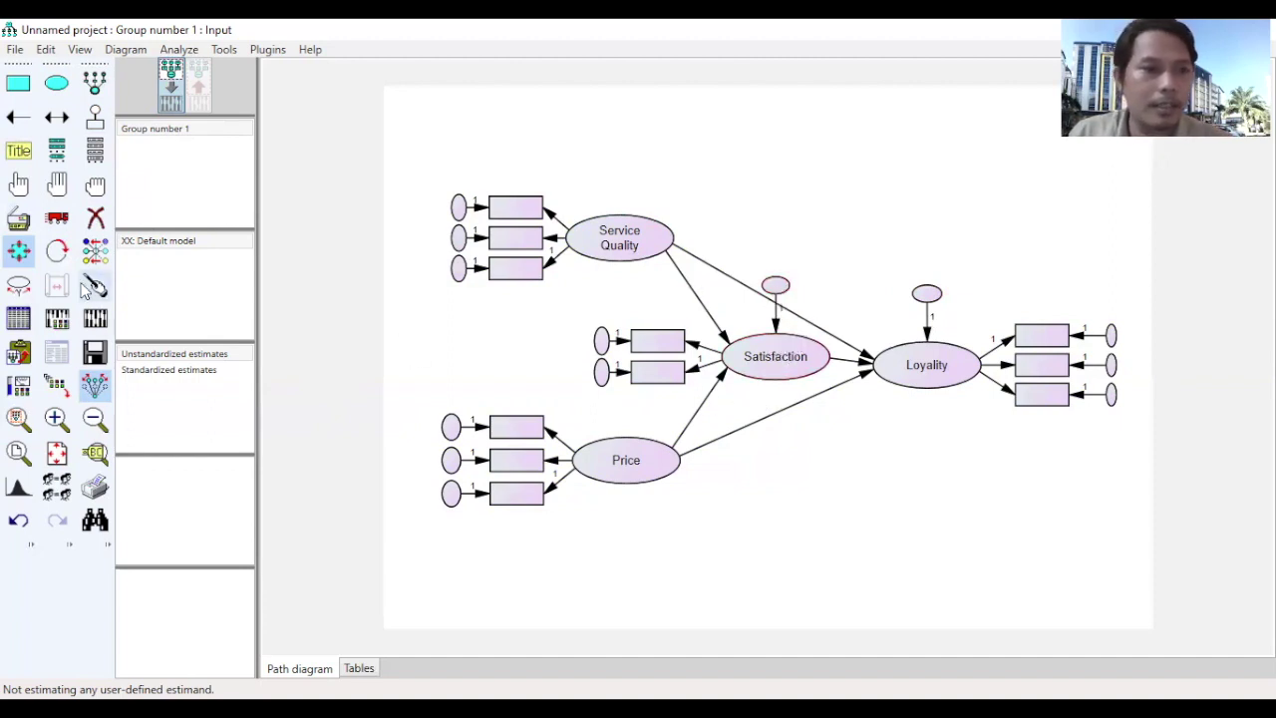
Move Satisfaction's residual to the upper left of its ellipse, between the two Service Quality paths, and touch up its connection
{"action": "left_click", "coordinate": [57, 217]}
{"action": "left_click_drag", "start_coordinate": [779, 287], "coordinate": [740, 315]}
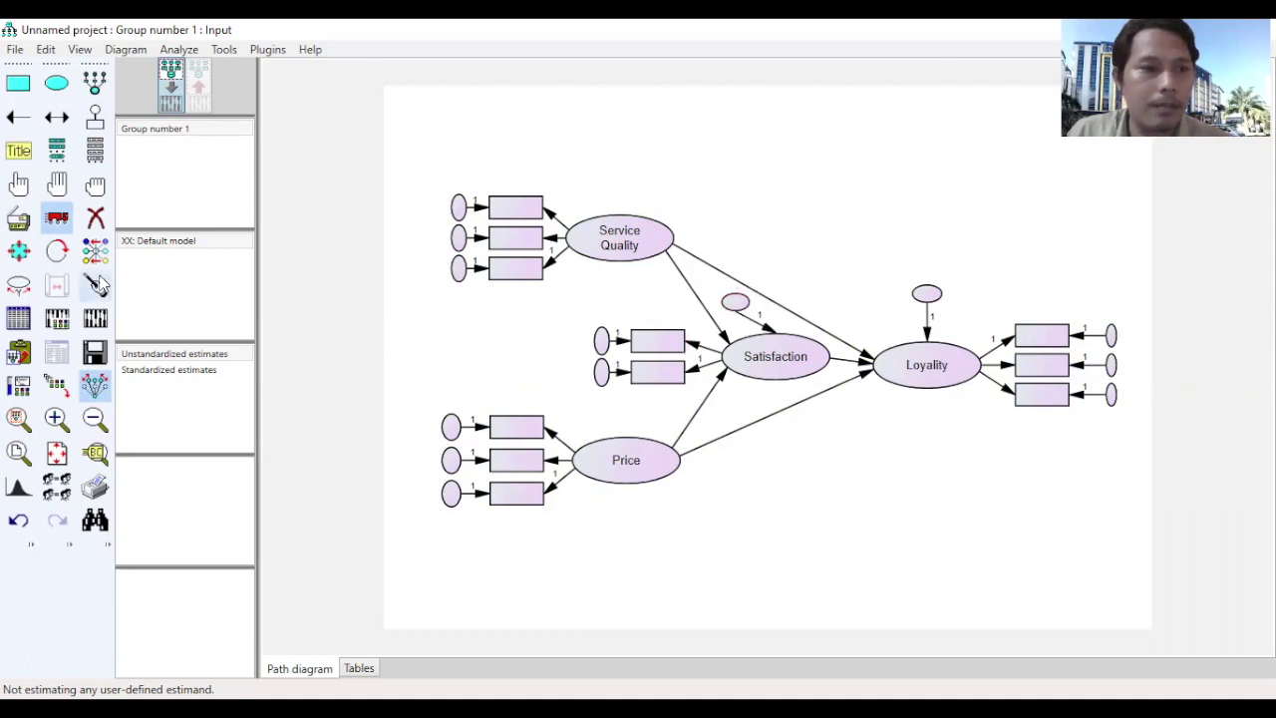
{"action": "left_click", "coordinate": [737, 304]}
{"action": "left_click", "coordinate": [759, 337]}
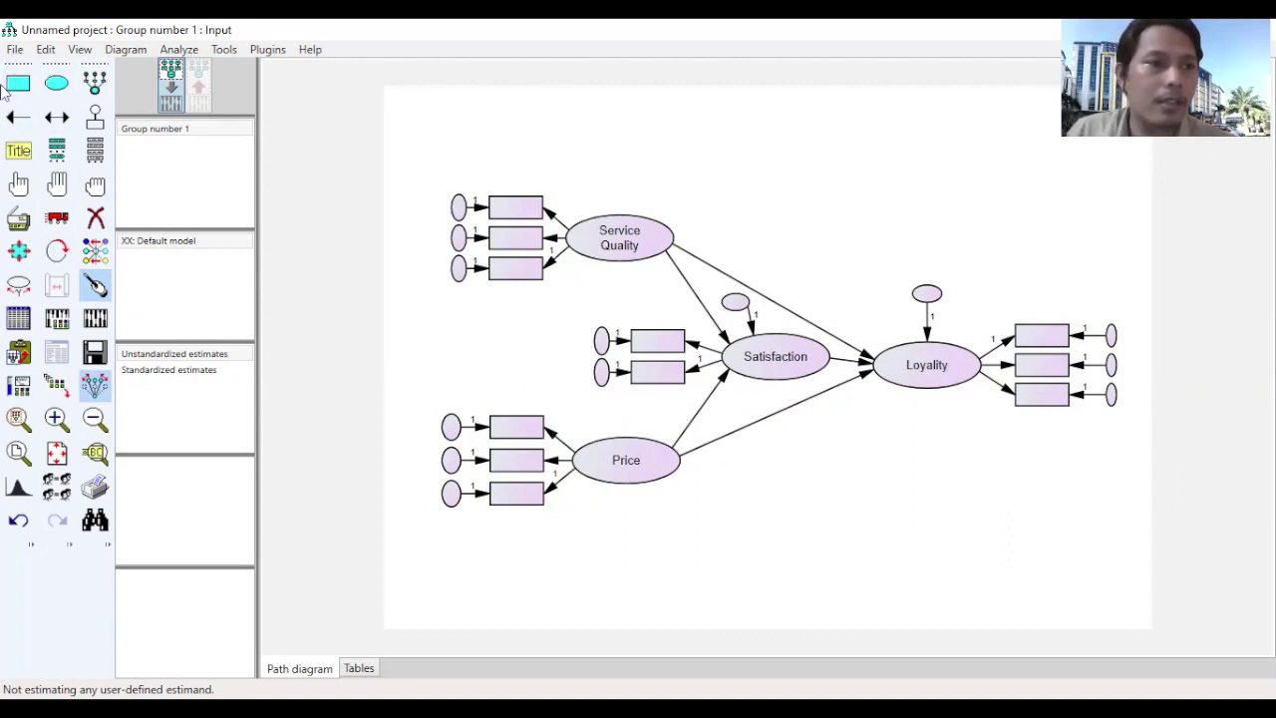
Attach the Excel 5.0 file "Data Mediasi dengan SEM AMOS" from drive F: as the data file for Group number 1
{"action": "left_click", "coordinate": [15, 50]}
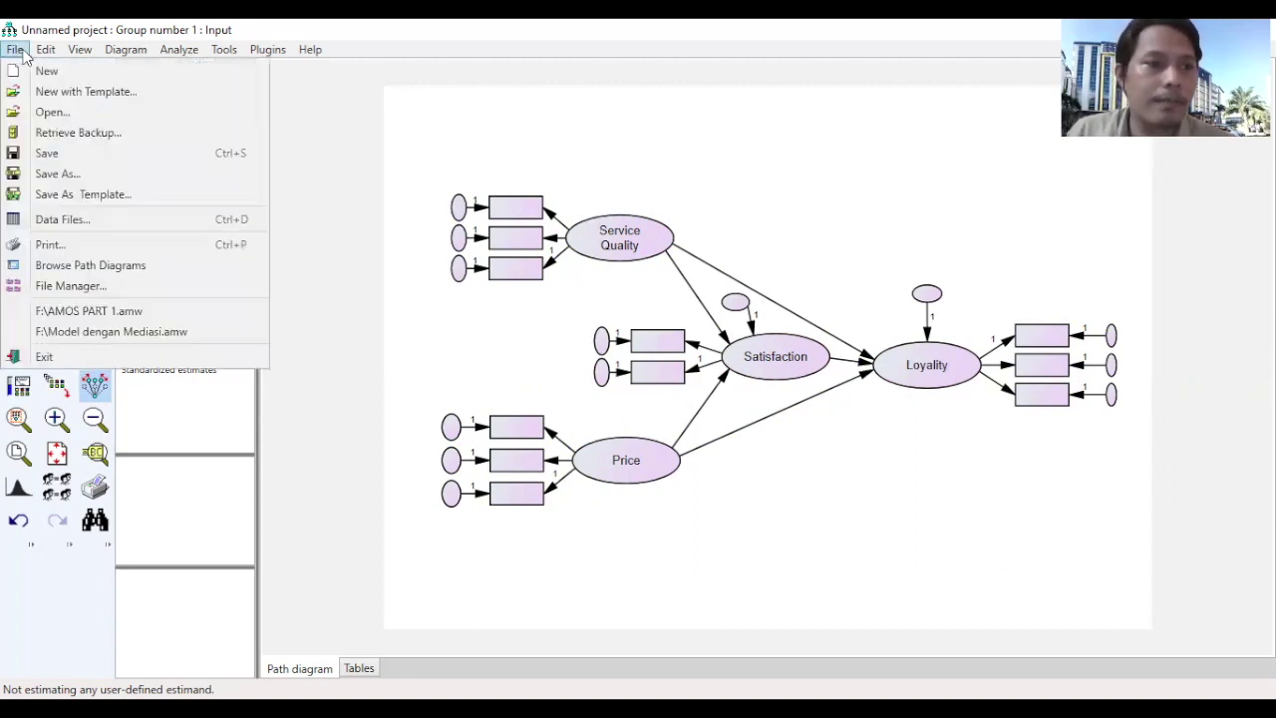
{"action": "left_click", "coordinate": [91, 229]}
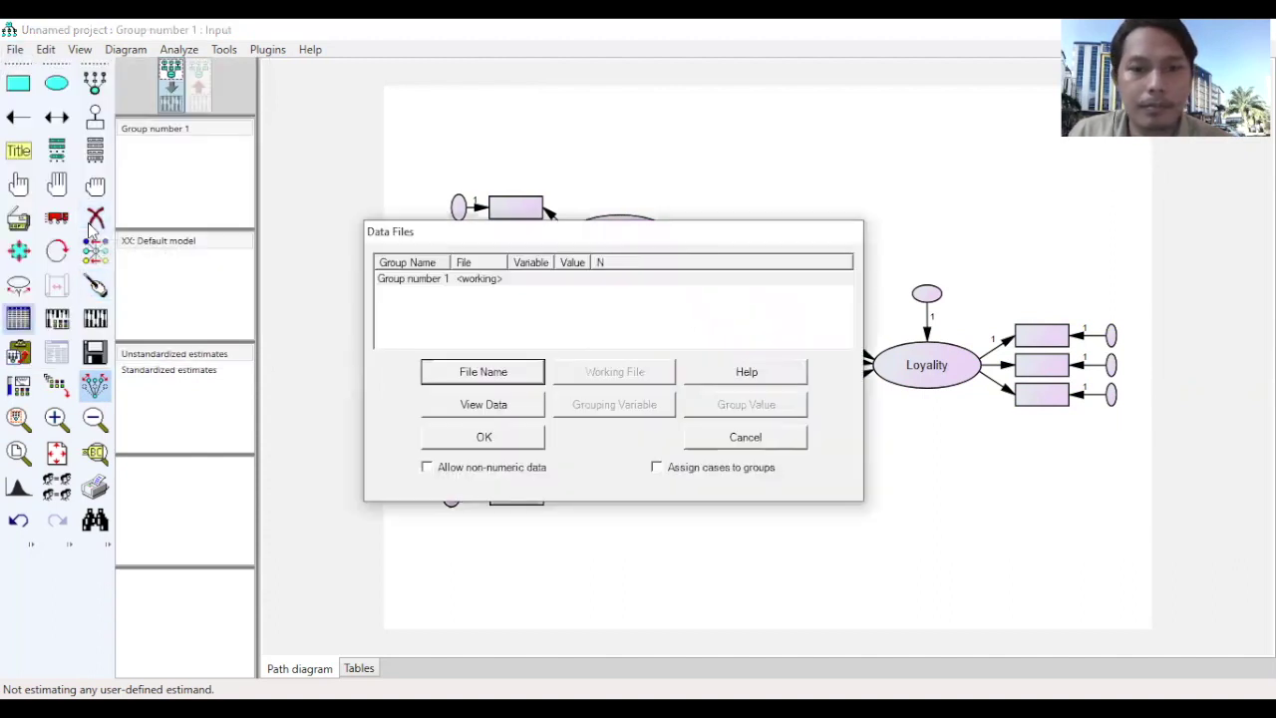
{"action": "left_click", "coordinate": [473, 379]}
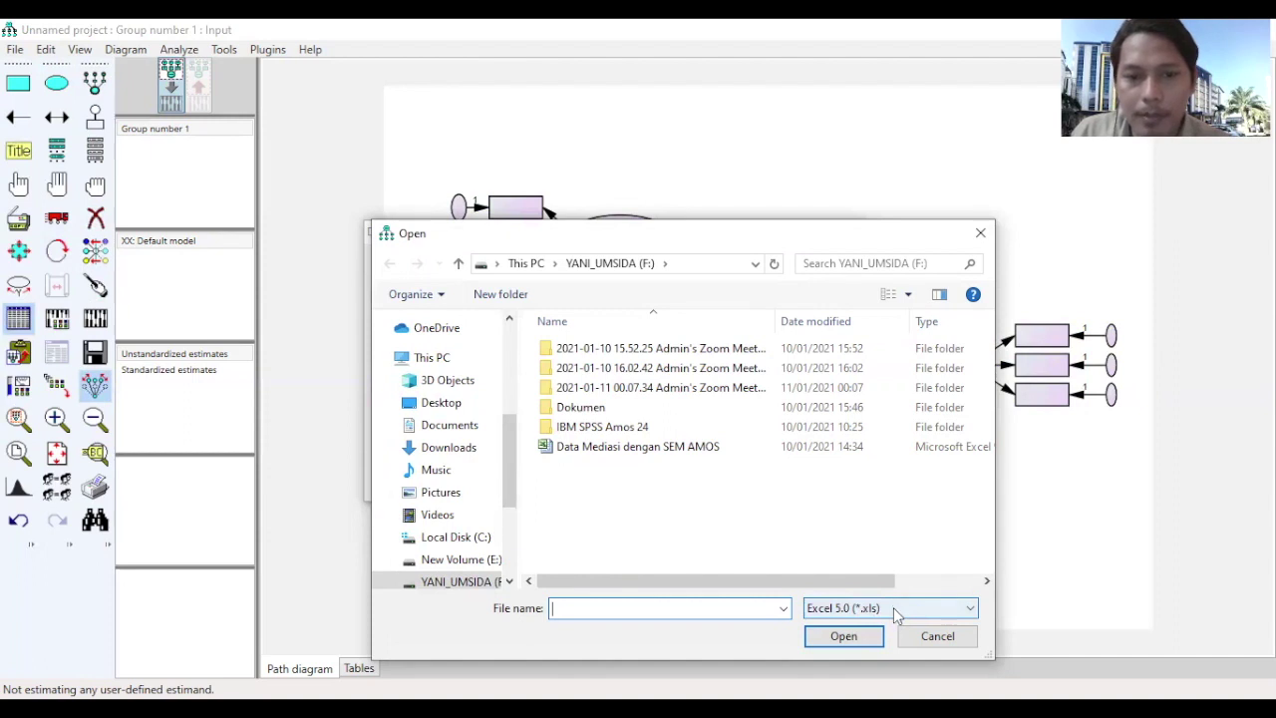
{"action": "left_click", "coordinate": [670, 451]}
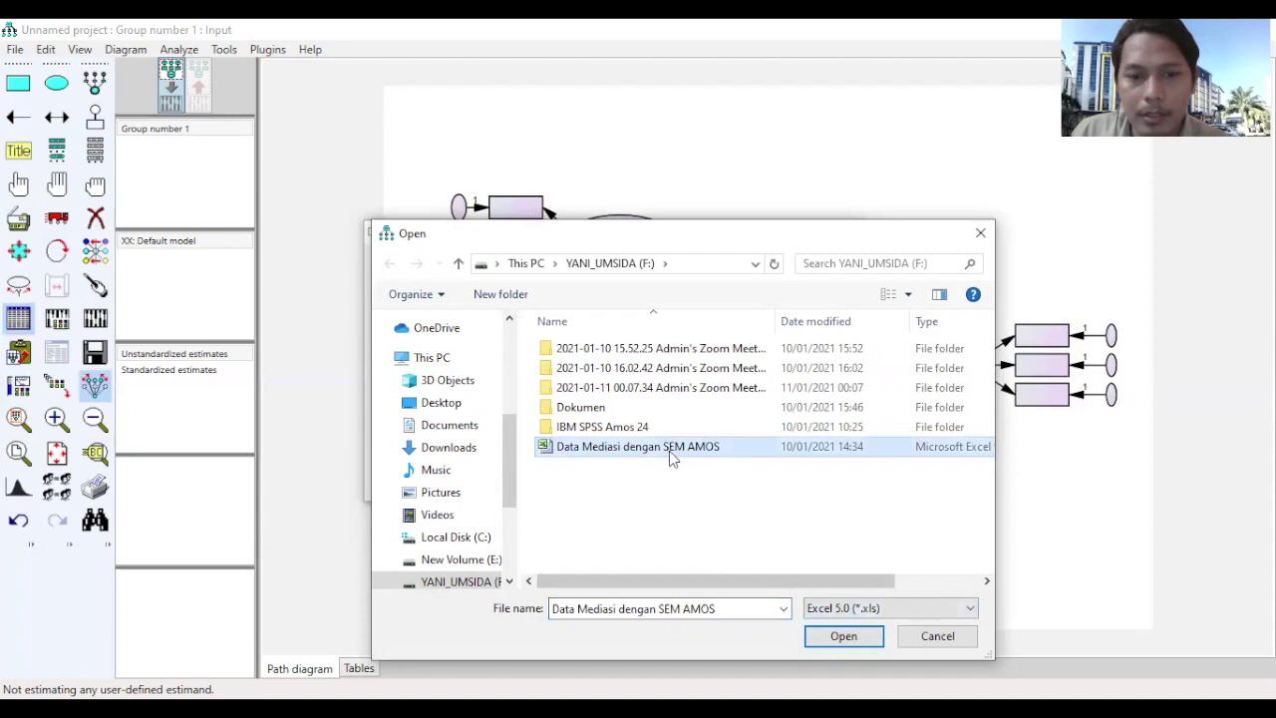
{"action": "left_click", "coordinate": [670, 450]}
{"action": "left_click", "coordinate": [745, 445]}
{"action": "left_click", "coordinate": [752, 448]}
{"action": "left_click", "coordinate": [849, 640]}
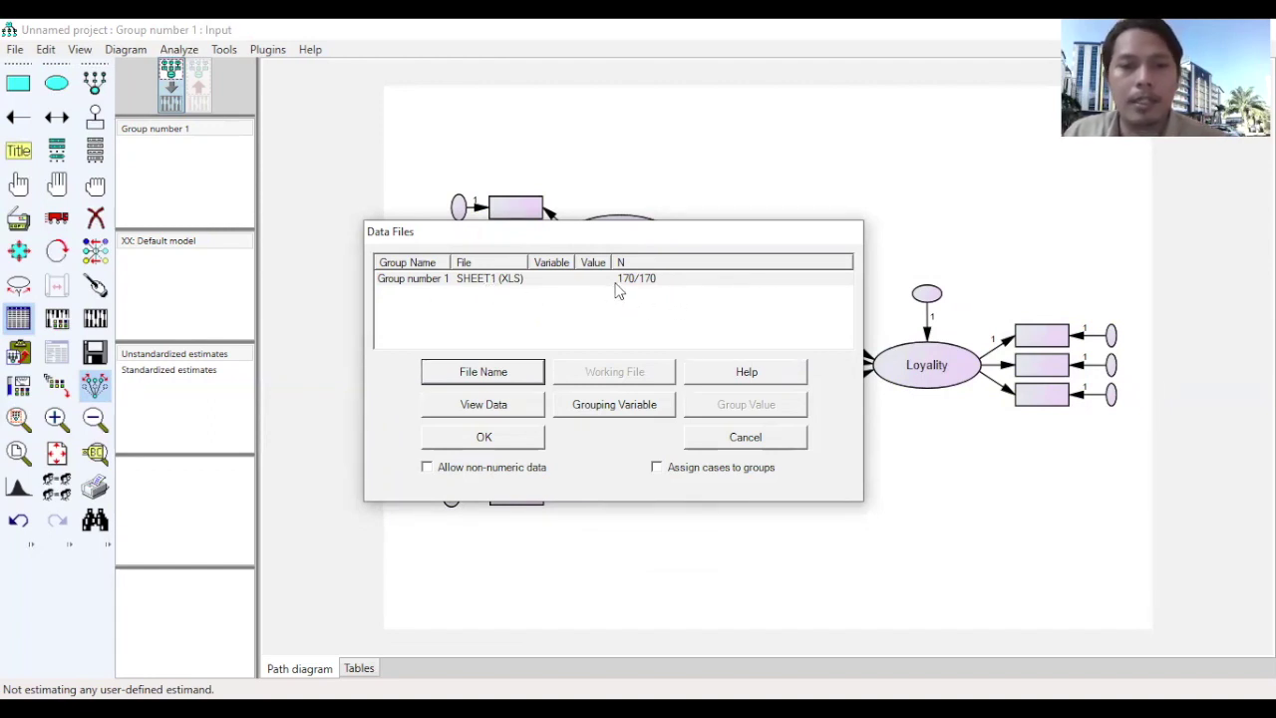
{"action": "left_click", "coordinate": [487, 439]}
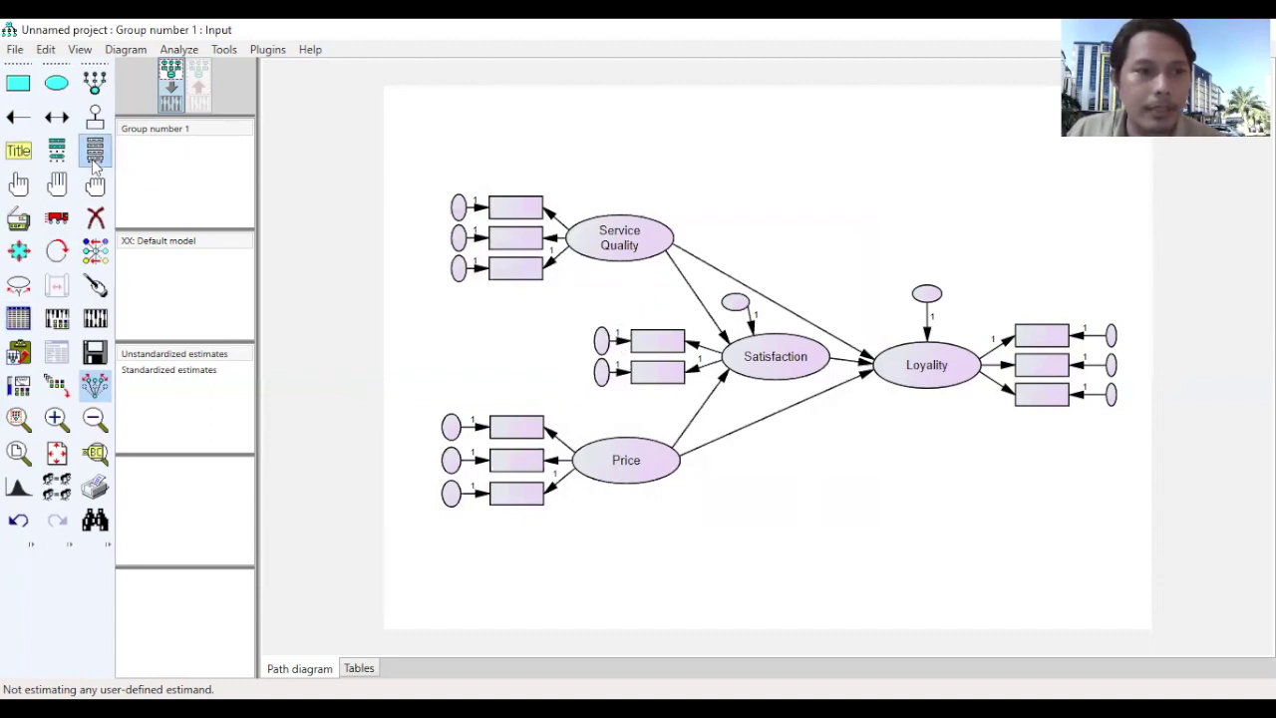
Assign dataset variables X1, X2 and X3 to Service Quality's three indicators, from top to bottom
{"action": "left_click", "coordinate": [95, 152]}
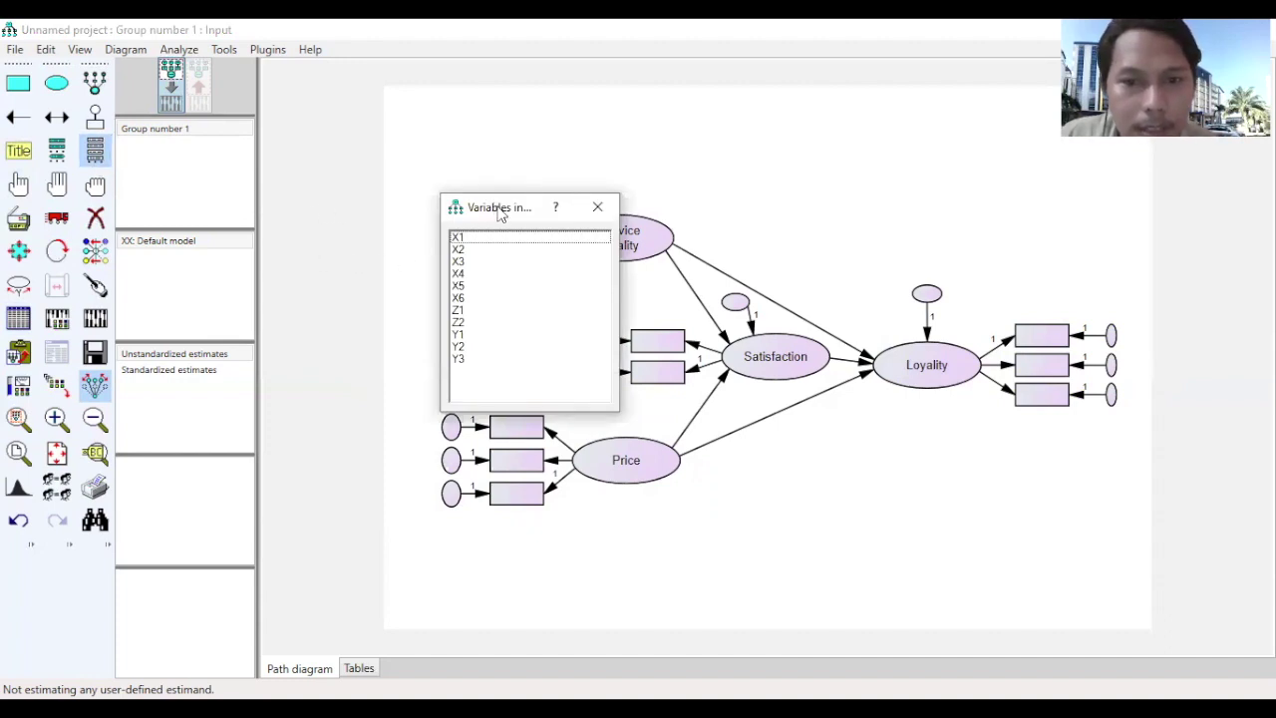
{"action": "left_click_drag", "start_coordinate": [528, 209], "coordinate": [812, 118]}
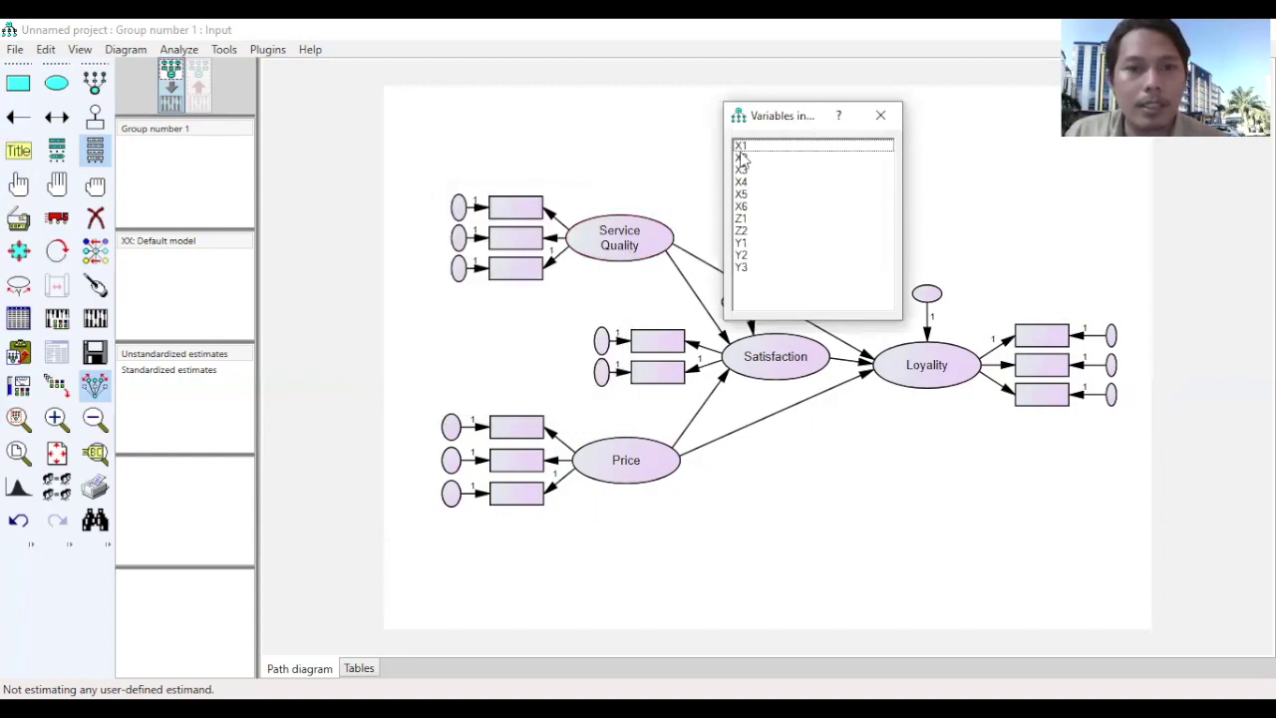
{"action": "left_click_drag", "start_coordinate": [741, 147], "coordinate": [519, 214]}
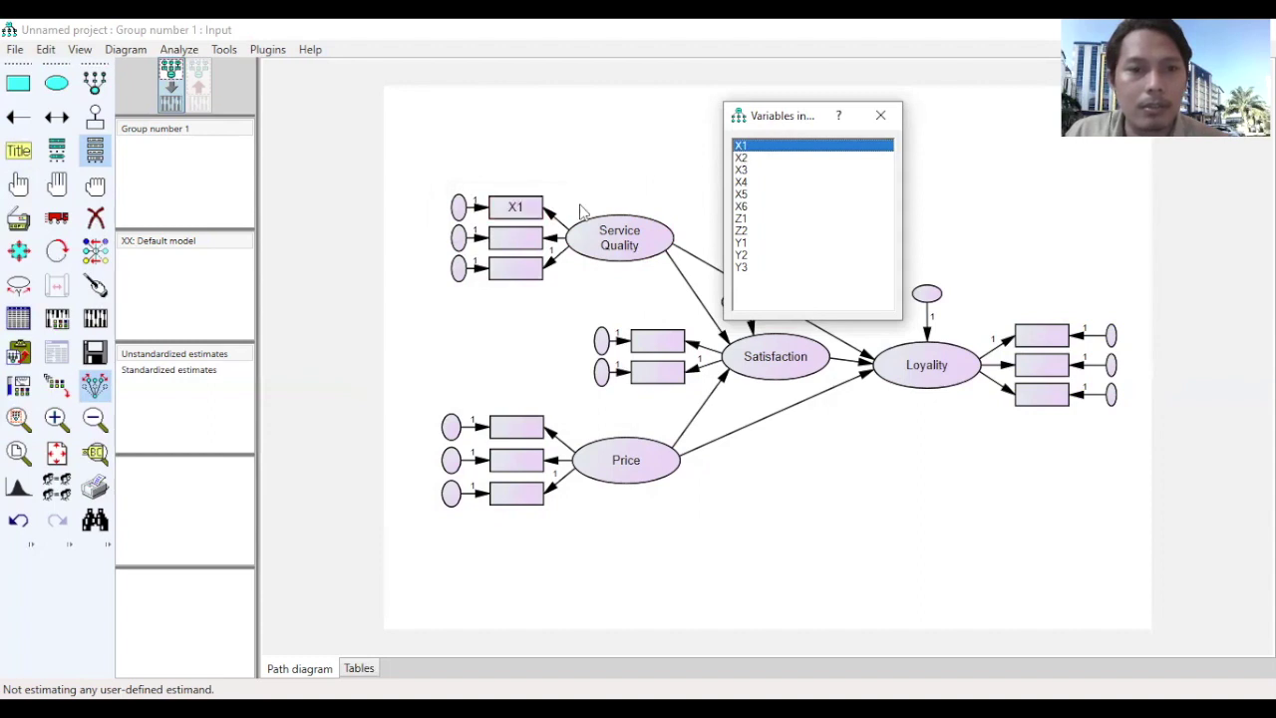
{"action": "left_click_drag", "start_coordinate": [741, 159], "coordinate": [520, 243]}
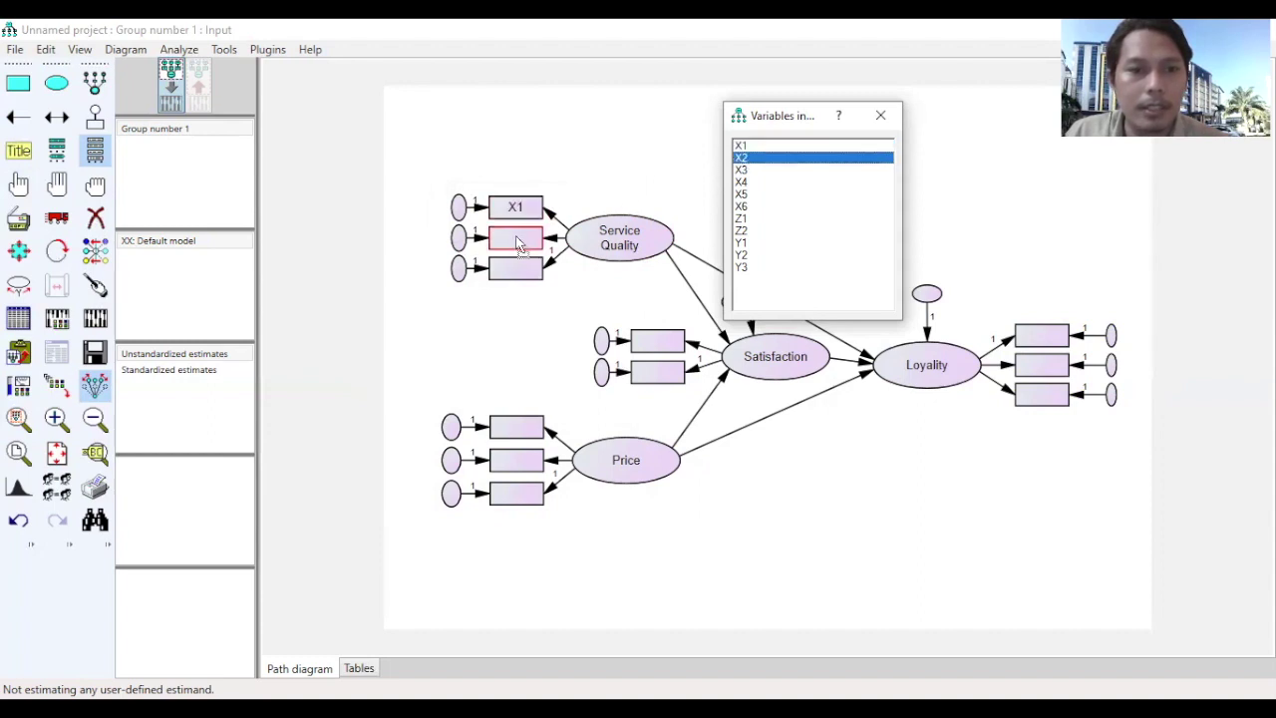
{"action": "left_click_drag", "start_coordinate": [741, 171], "coordinate": [515, 271]}
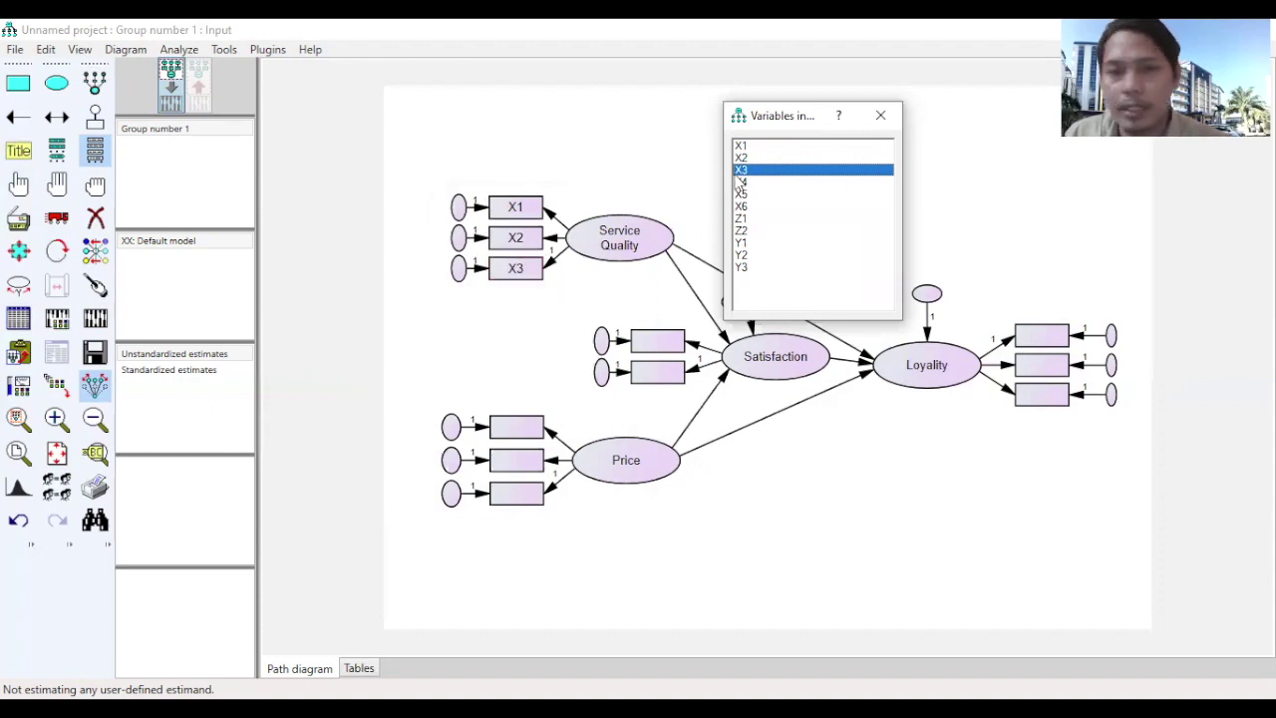
Assign dataset variables X4, X5 and X6 to Price's three indicators, from top to bottom
{"action": "left_click_drag", "start_coordinate": [741, 184], "coordinate": [526, 431]}
{"action": "left_click_drag", "start_coordinate": [742, 195], "coordinate": [532, 467]}
{"action": "left_click_drag", "start_coordinate": [742, 206], "coordinate": [532, 509]}
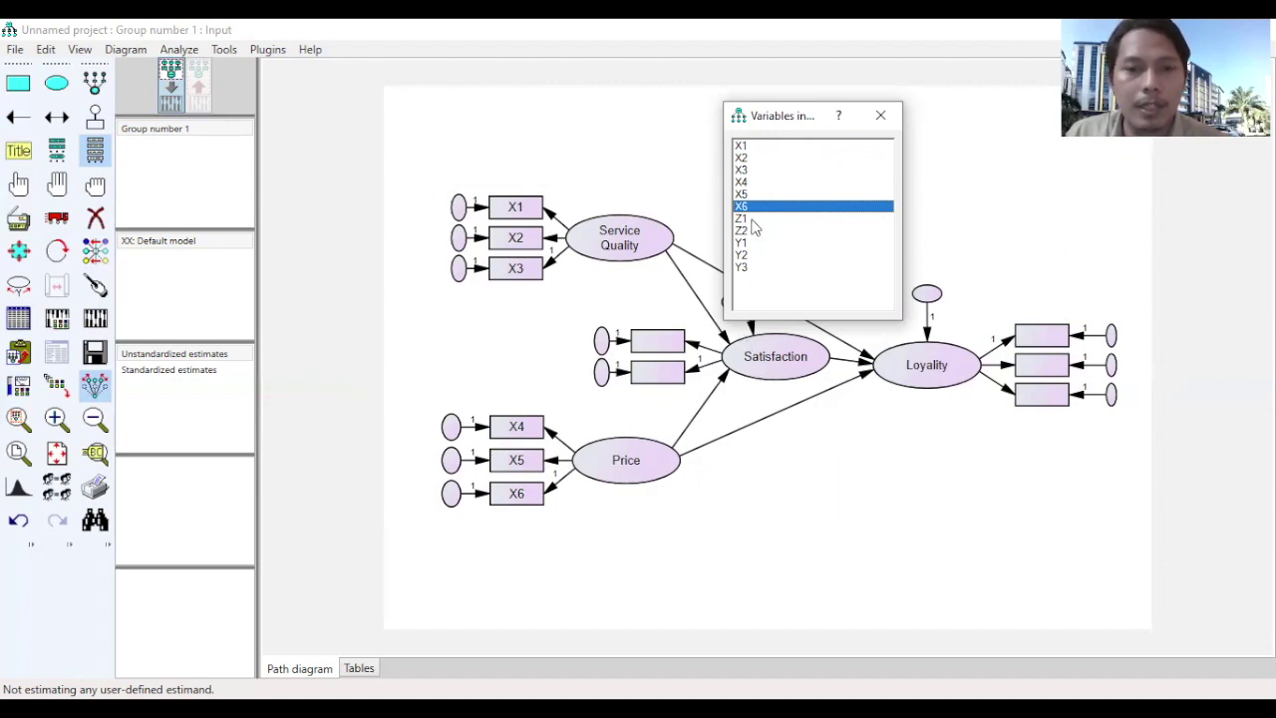
Assign Z1 and Z2 to Satisfaction's indicators and Y1, Y2 and Y3 to Loyality's indicators, then close the dataset variable list
{"action": "left_click_drag", "start_coordinate": [743, 219], "coordinate": [659, 349]}
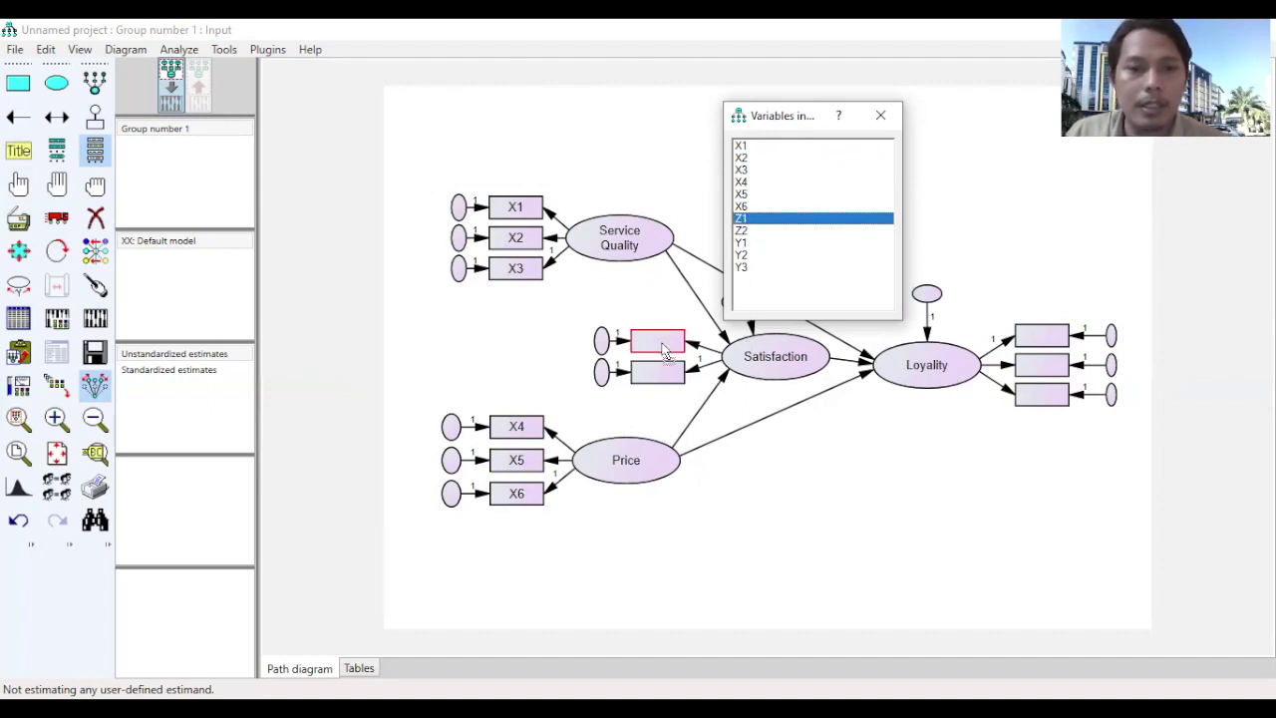
{"action": "left_click_drag", "start_coordinate": [741, 231], "coordinate": [667, 377]}
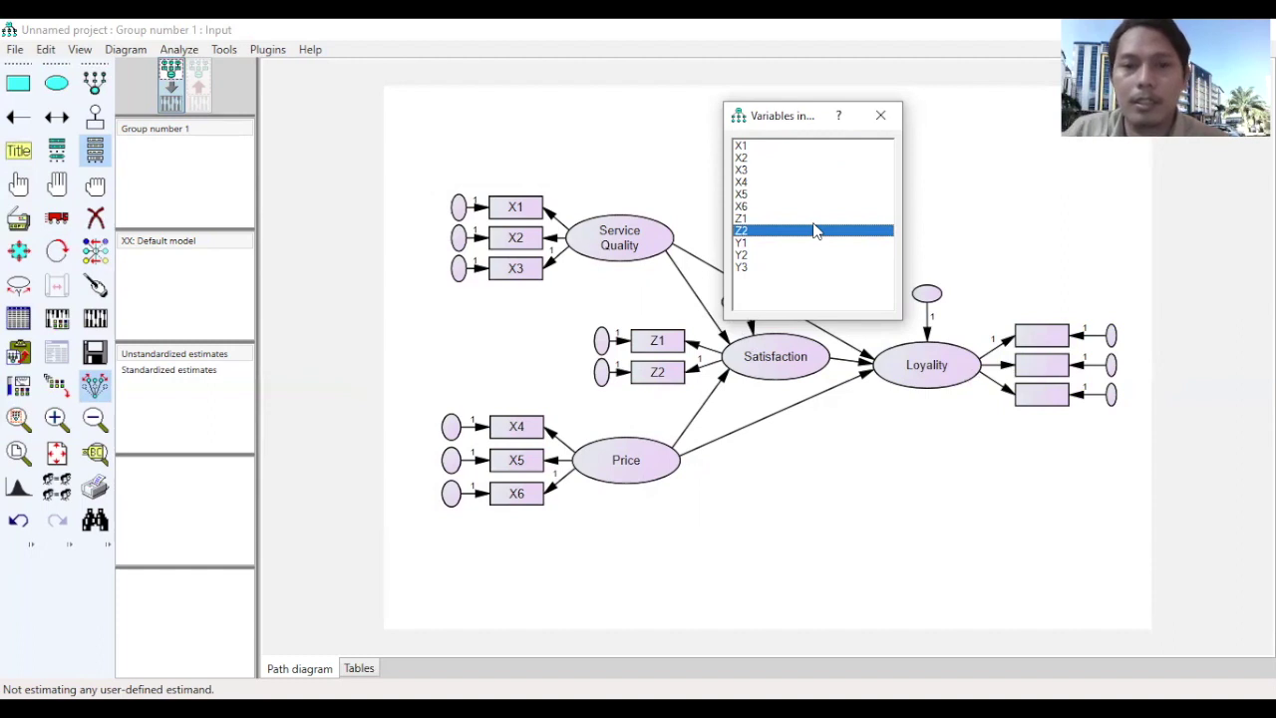
{"action": "left_click_drag", "start_coordinate": [740, 243], "coordinate": [1043, 332]}
{"action": "left_click_drag", "start_coordinate": [740, 256], "coordinate": [1037, 367]}
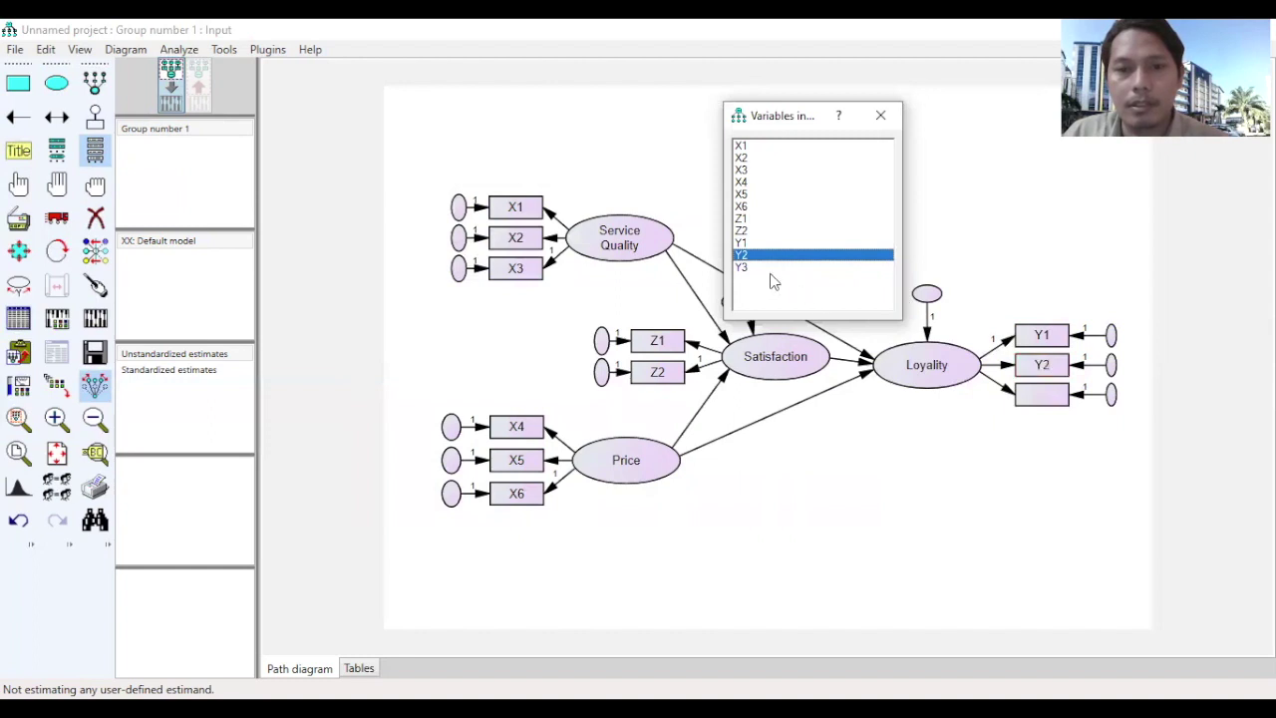
{"action": "left_click_drag", "start_coordinate": [742, 270], "coordinate": [1043, 395]}
{"action": "left_click", "coordinate": [882, 116]}
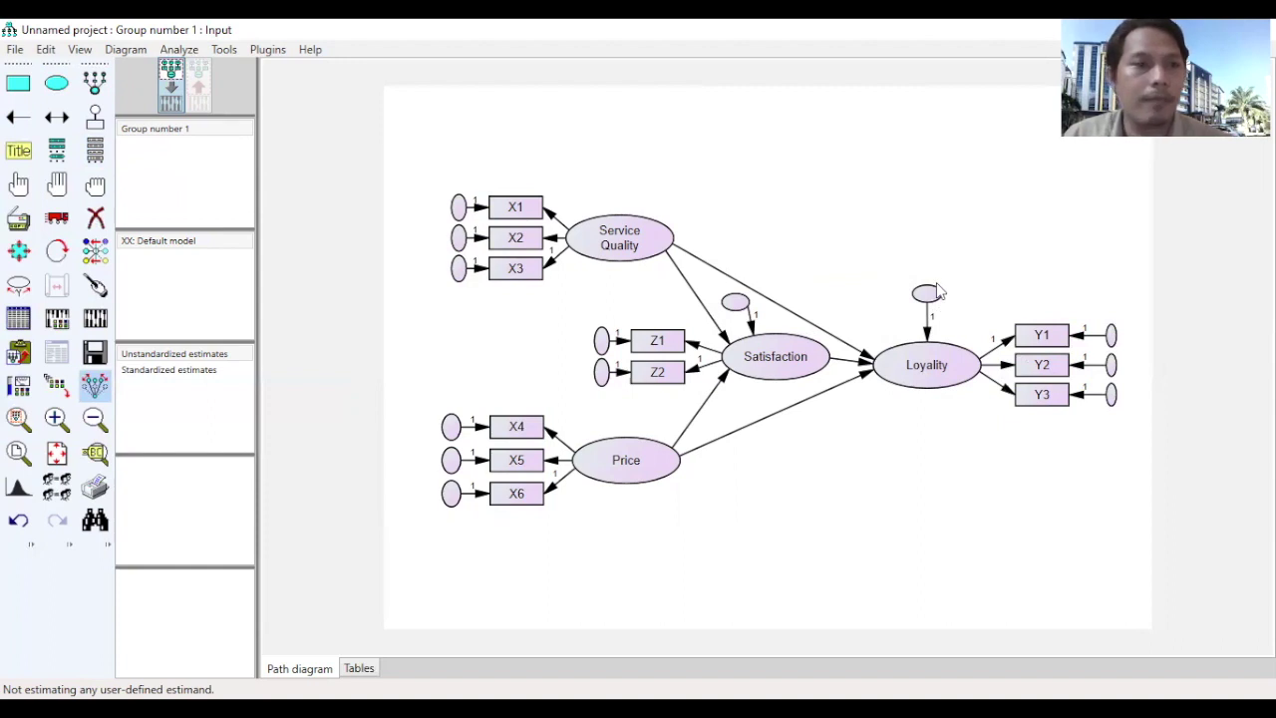
Name the unobserved variables automatically and widen the error ellipses beside Y1, Y2 and Y3 so their labels fit
{"action": "left_click", "coordinate": [269, 51]}
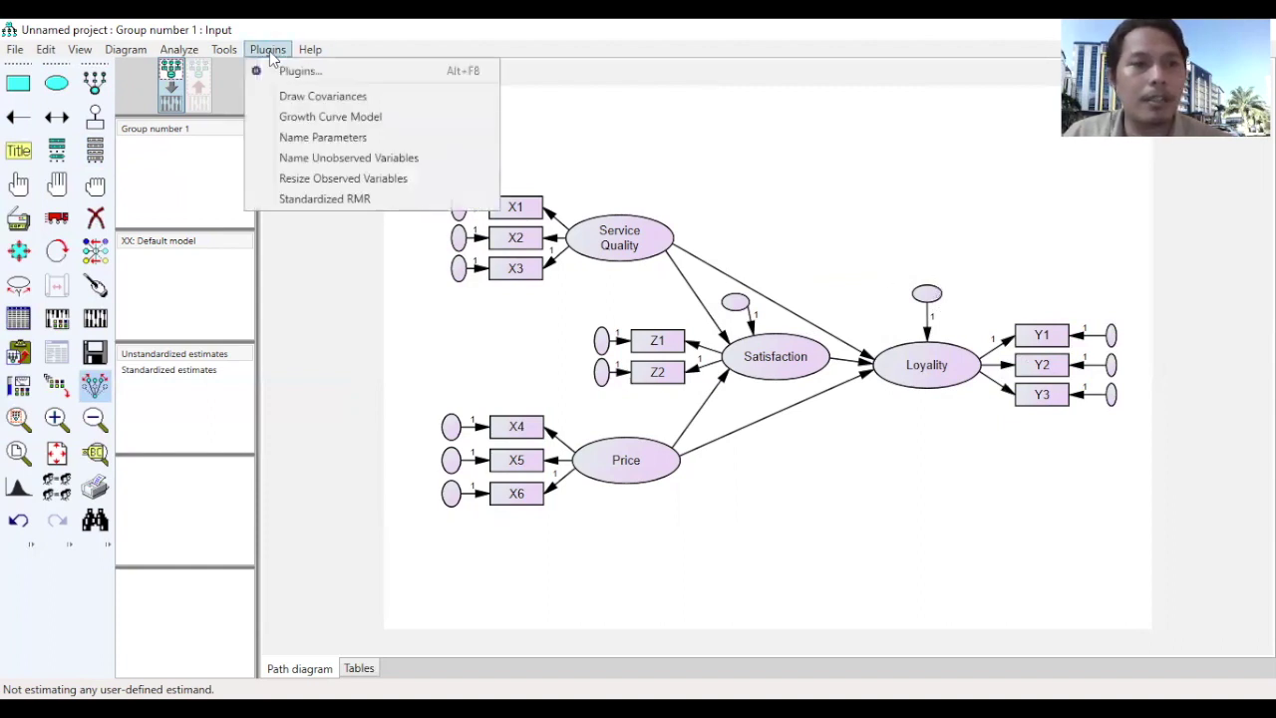
{"action": "left_click", "coordinate": [321, 164]}
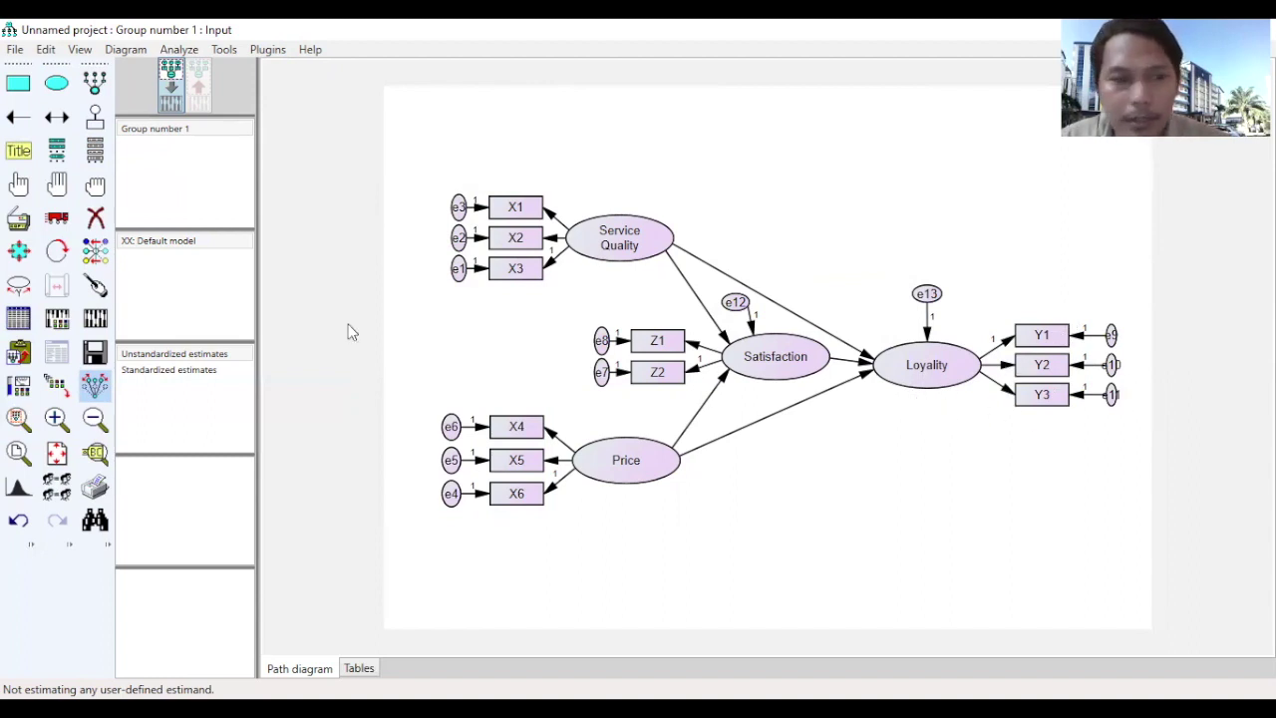
{"action": "left_click", "coordinate": [18, 250]}
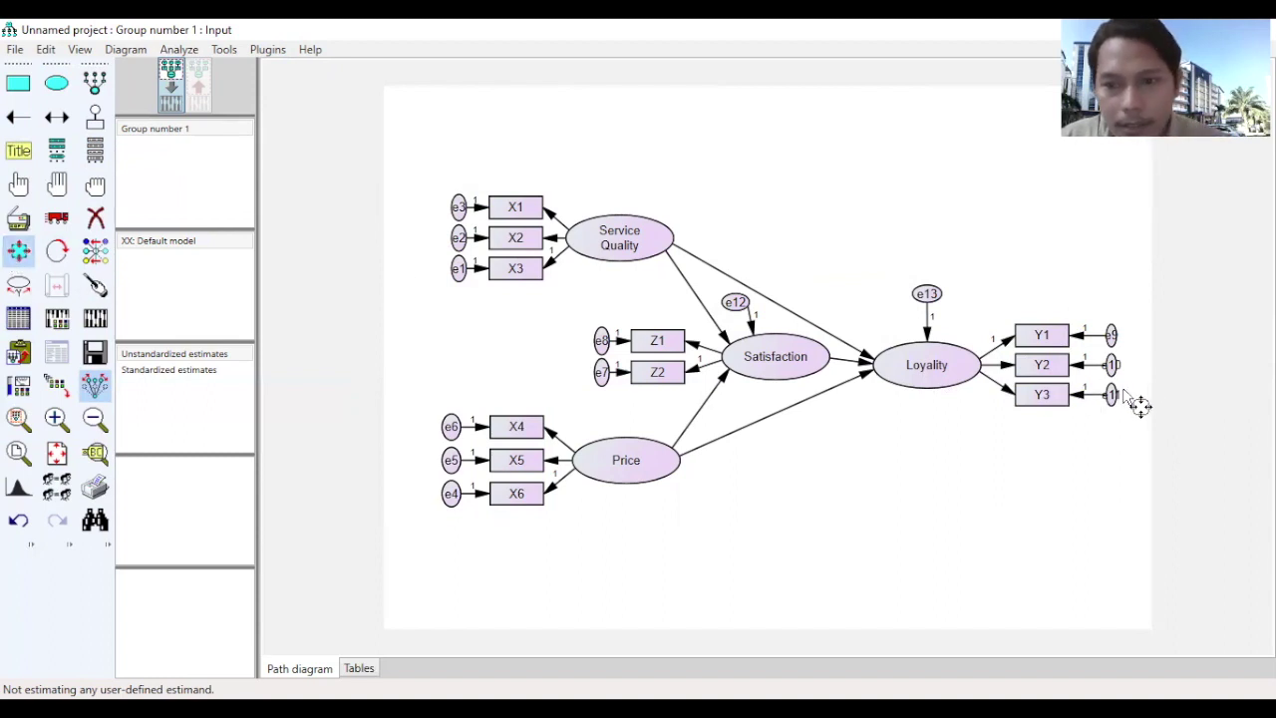
{"action": "left_click_drag", "start_coordinate": [1114, 394], "coordinate": [1120, 404]}
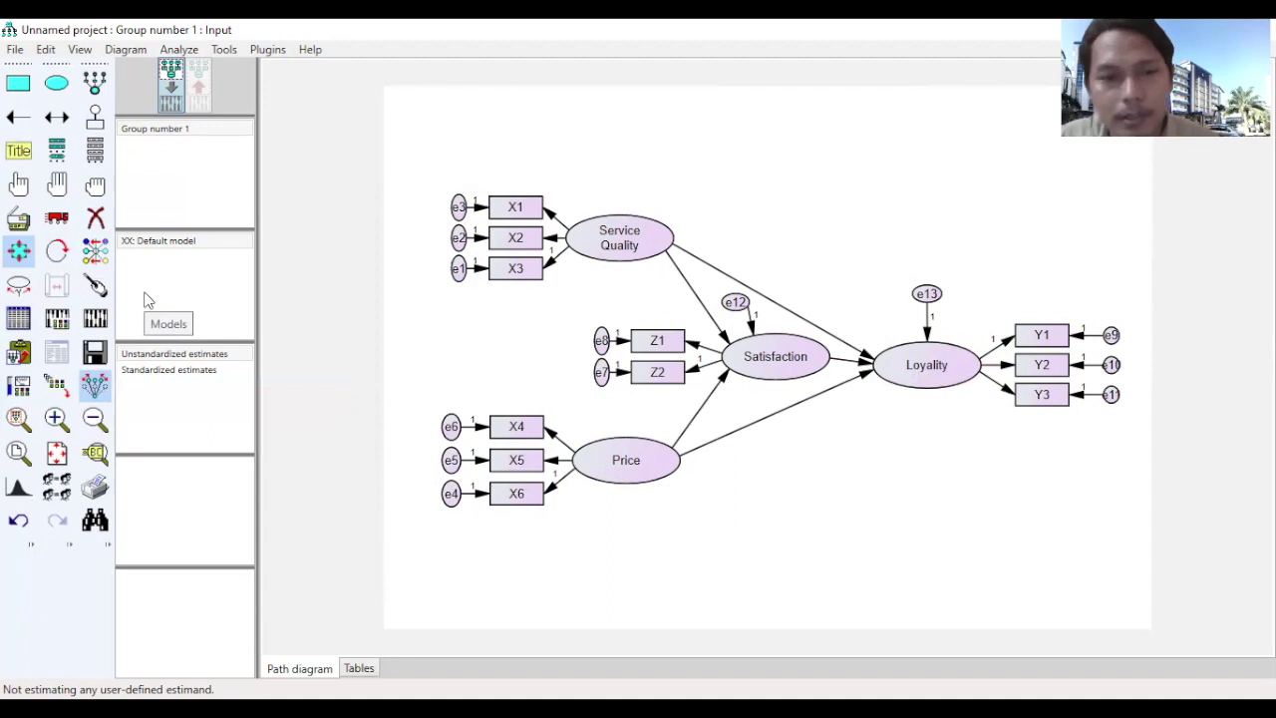
Start a figure caption in the blank area below the diagram with the first line "Chi-Square=\cmin"
{"action": "left_click", "coordinate": [18, 149]}
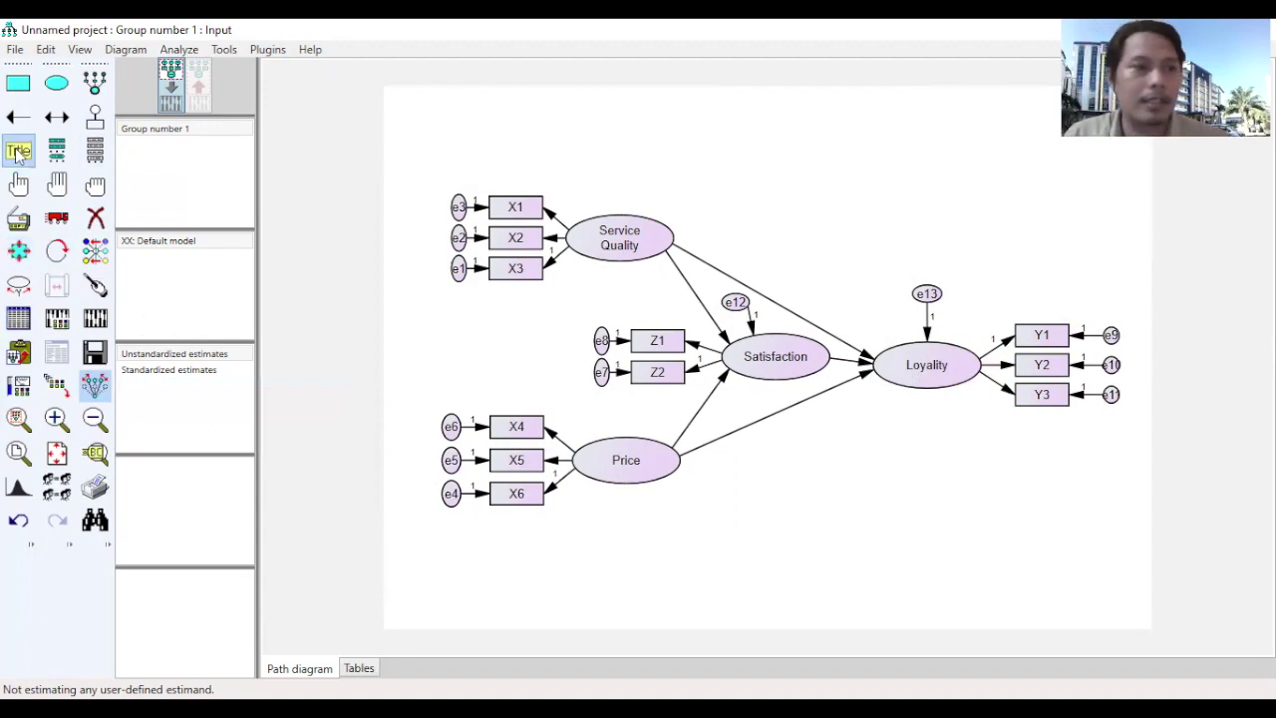
{"action": "left_click", "coordinate": [798, 529]}
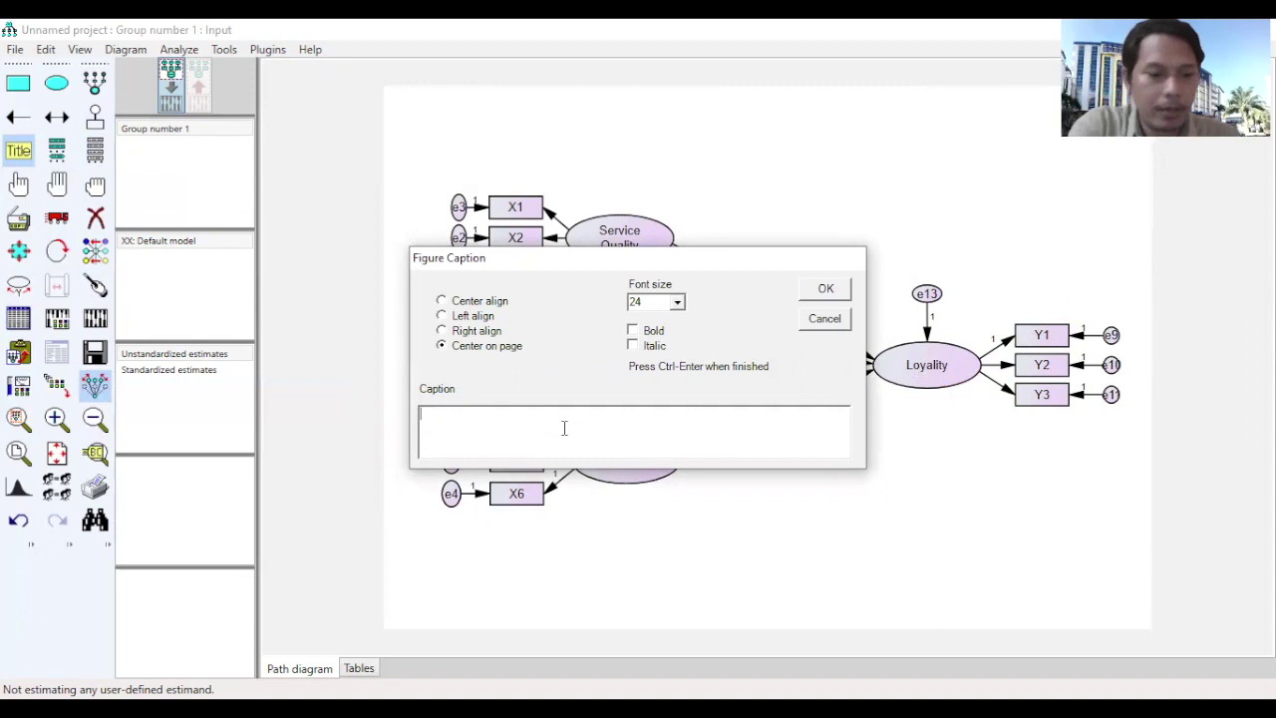
{"action": "type", "text": "Ch"}
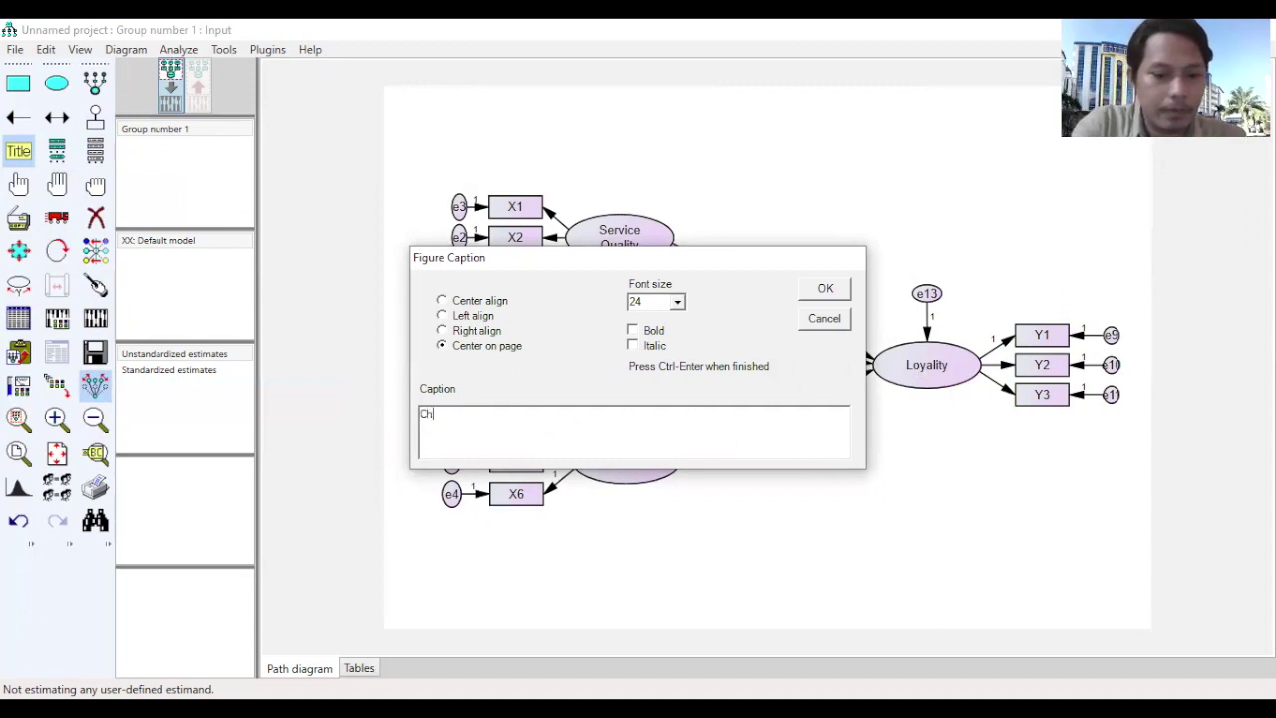
{"action": "type", "text": "i-"}
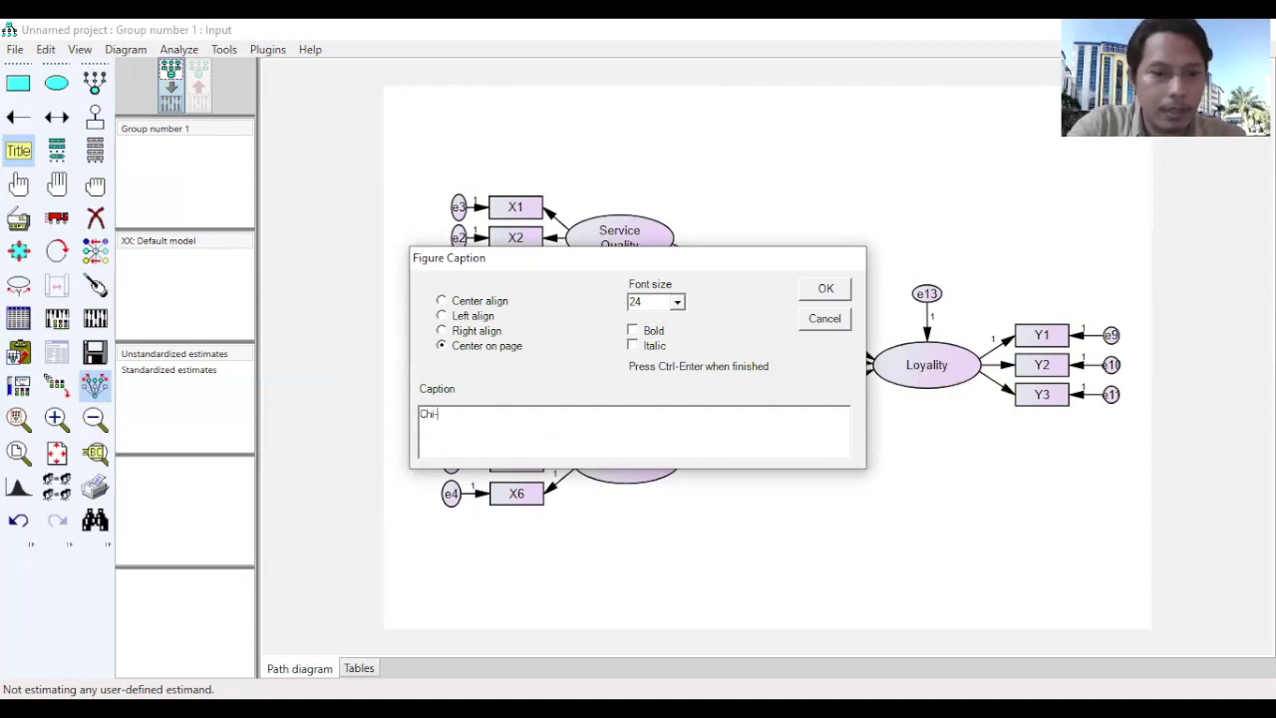
{"action": "type", "text": "Squa"}
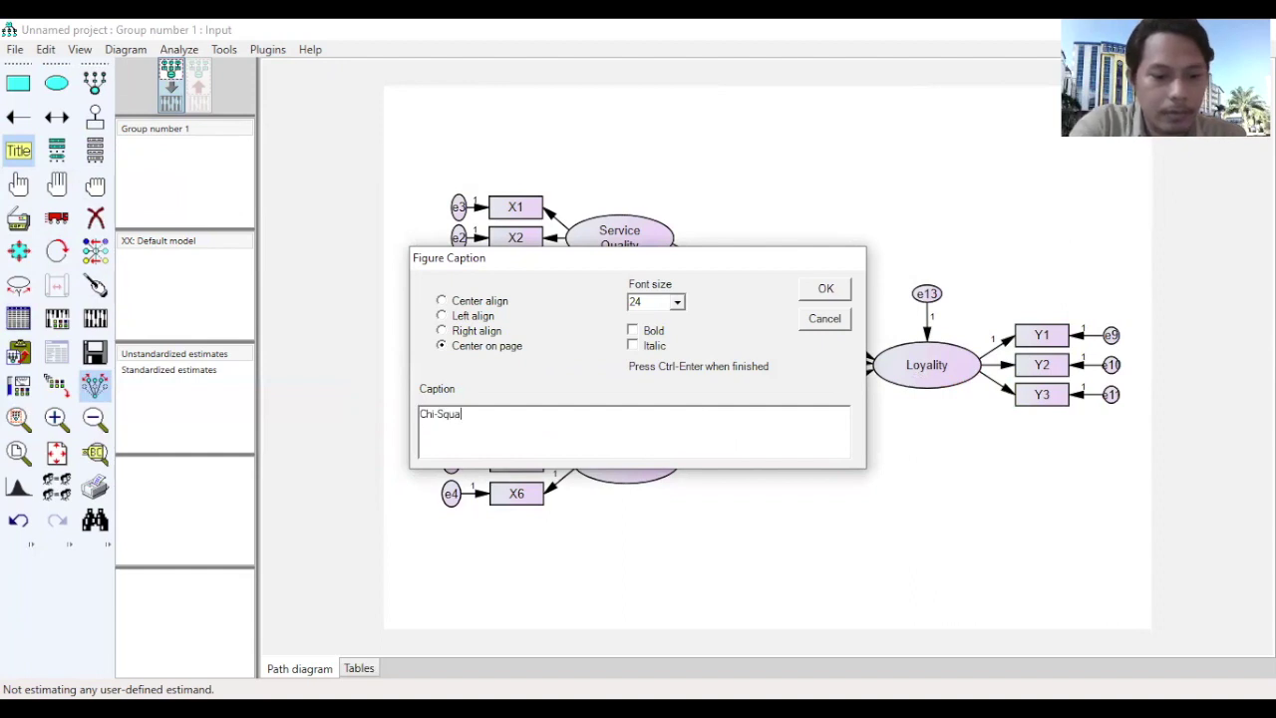
{"action": "type", "text": "re="}
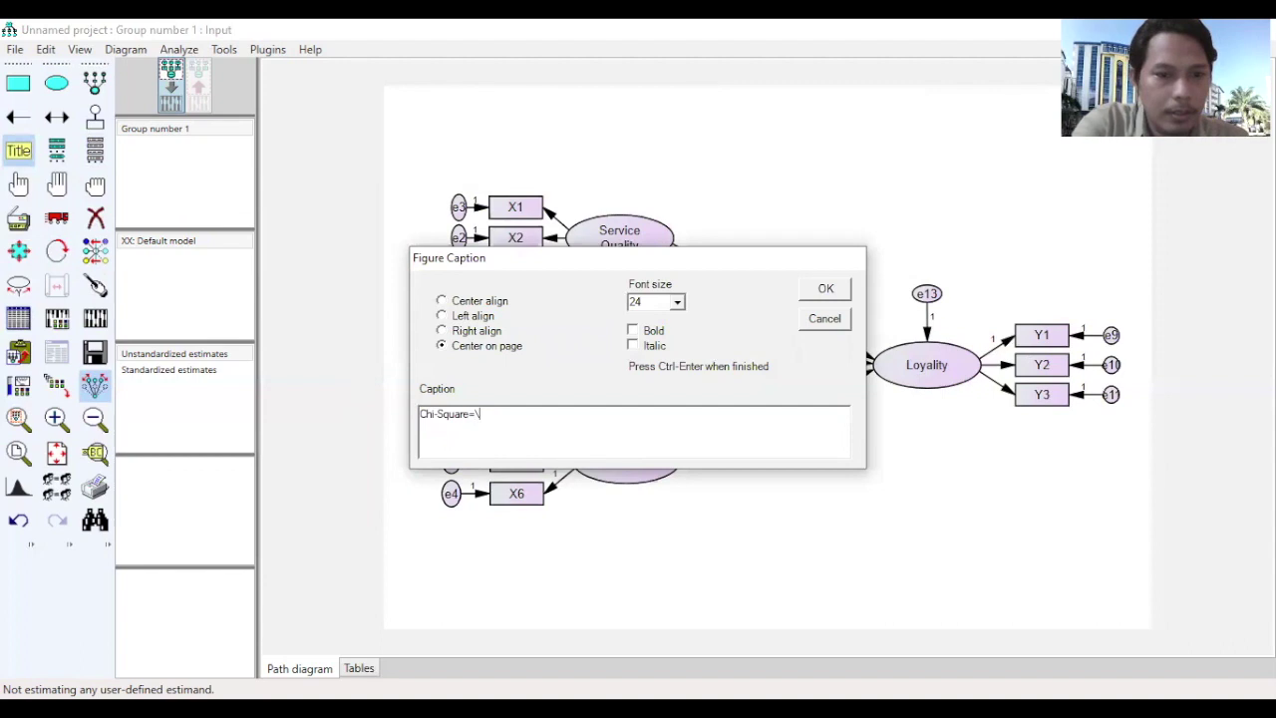
{"action": "type", "text": "\\cmin"}
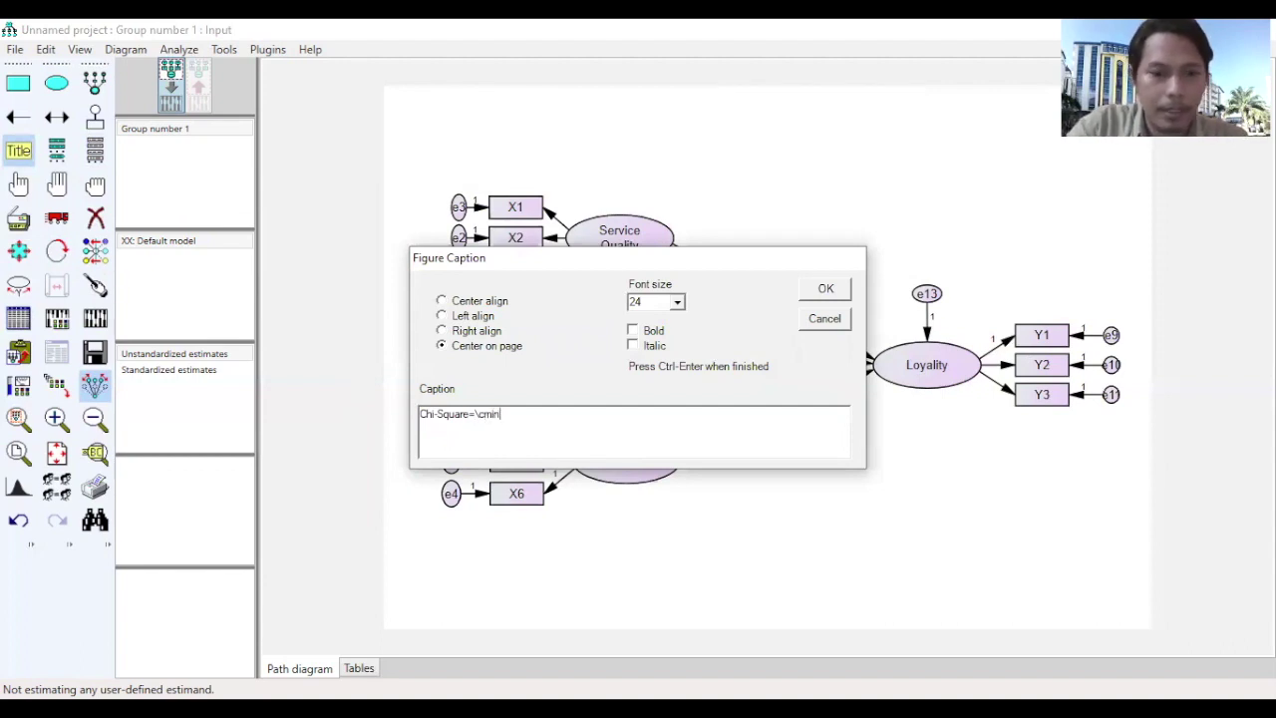
{"action": "key", "text": "Return"}
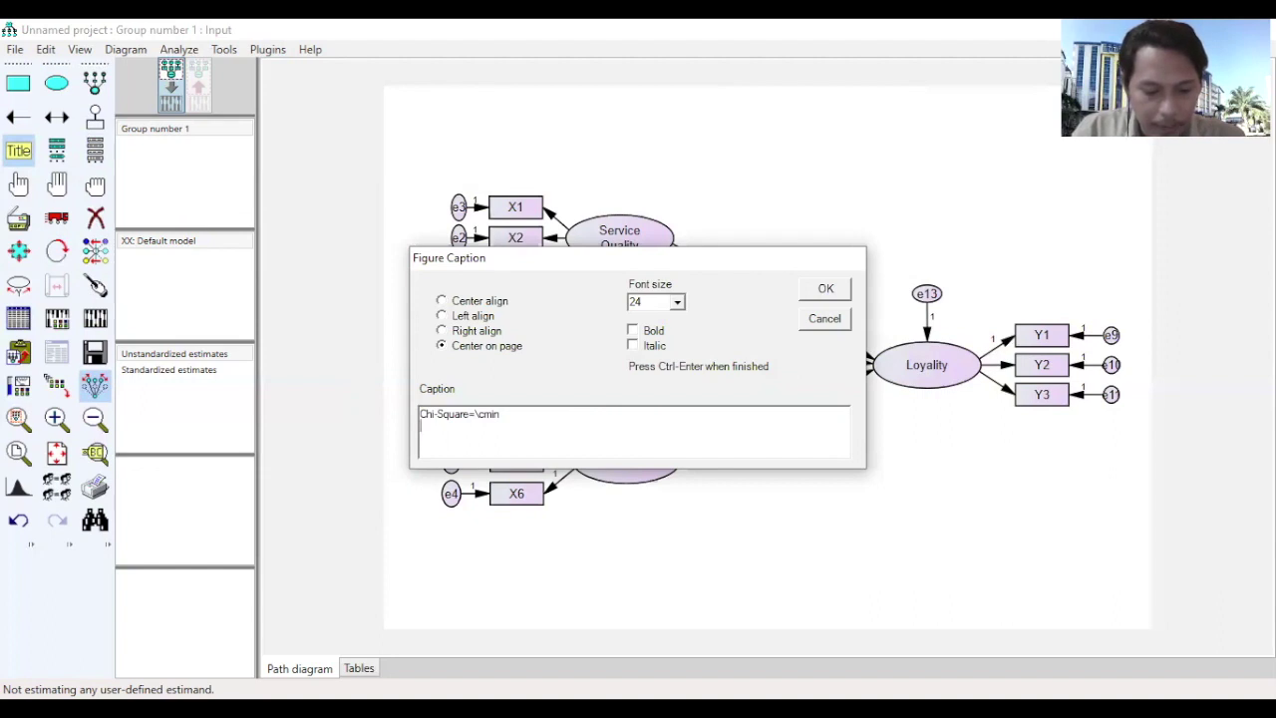
Add the lines "Prob=\p" and "GFI=\GFI" to the figure caption
{"action": "type", "text": "Prob"}
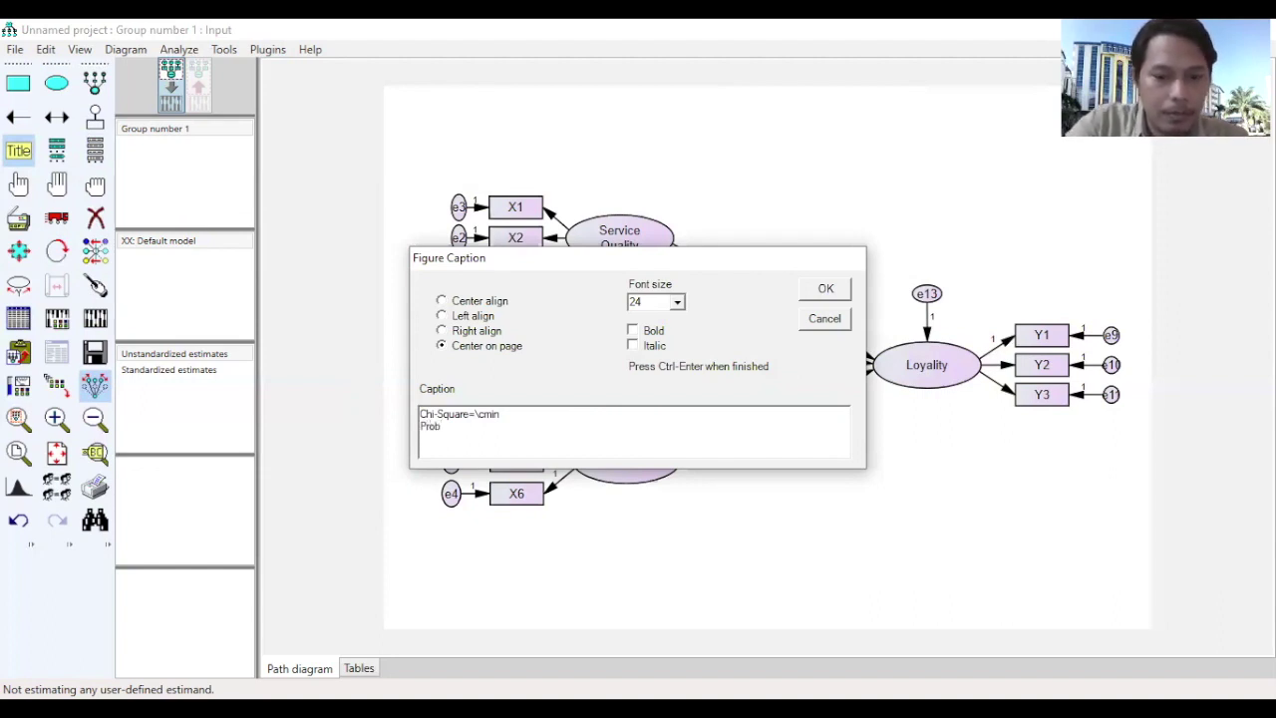
{"action": "type", "text": "=\\"}
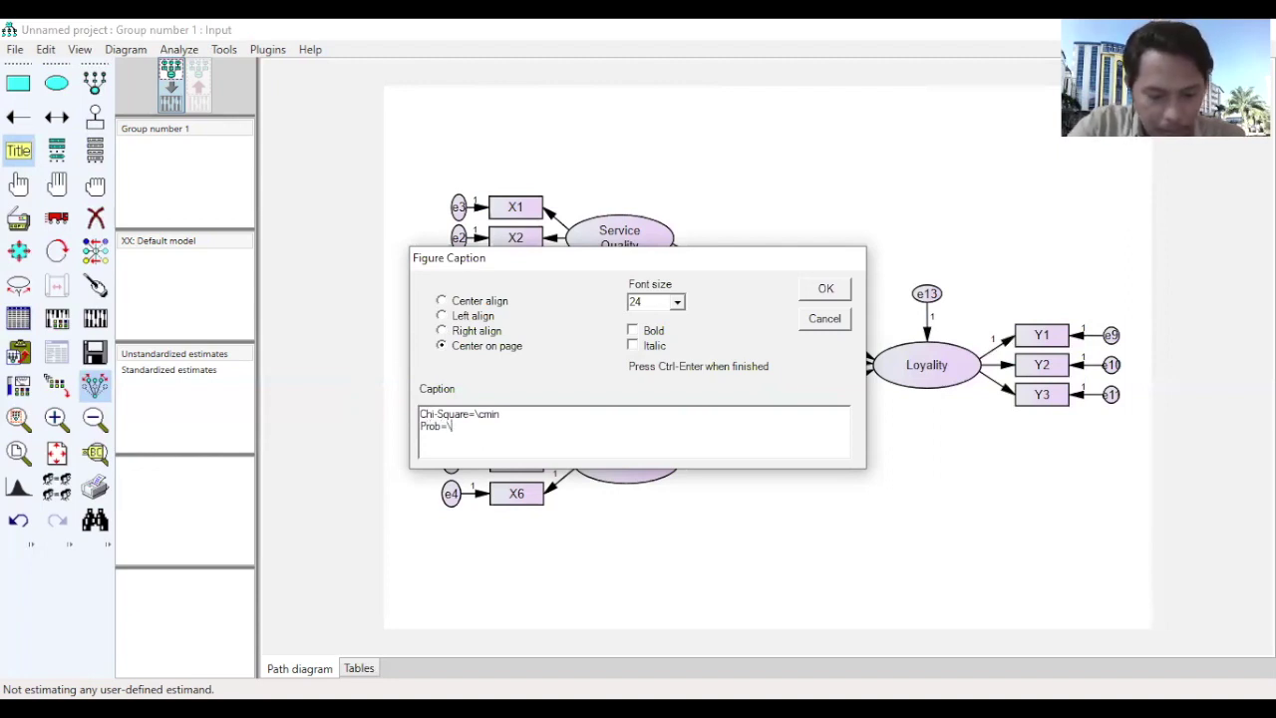
{"action": "type", "text": "p"}
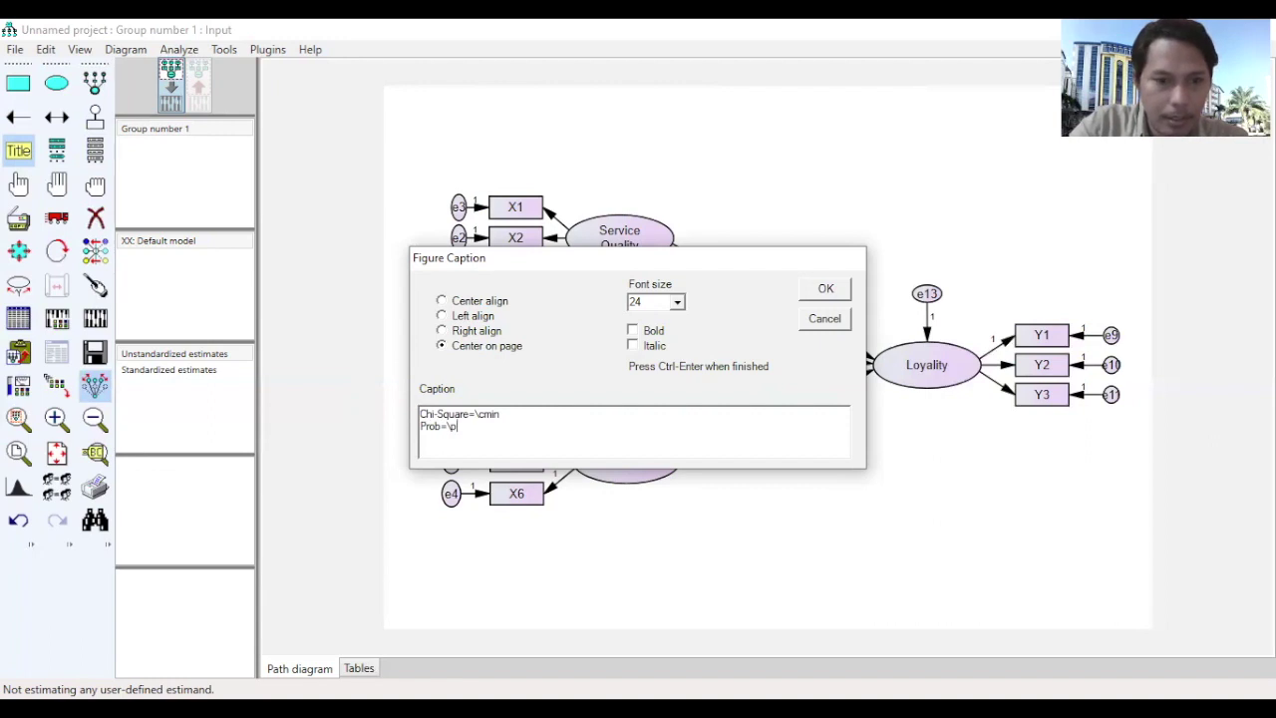
{"action": "key", "text": "Return"}
{"action": "type", "text": "GFI=\\GFI"}
{"action": "key", "text": "Return"}
Add the line "AGFI=\AGFI" to the figure caption and begin another line below it
{"action": "type", "text": "AGFI"}
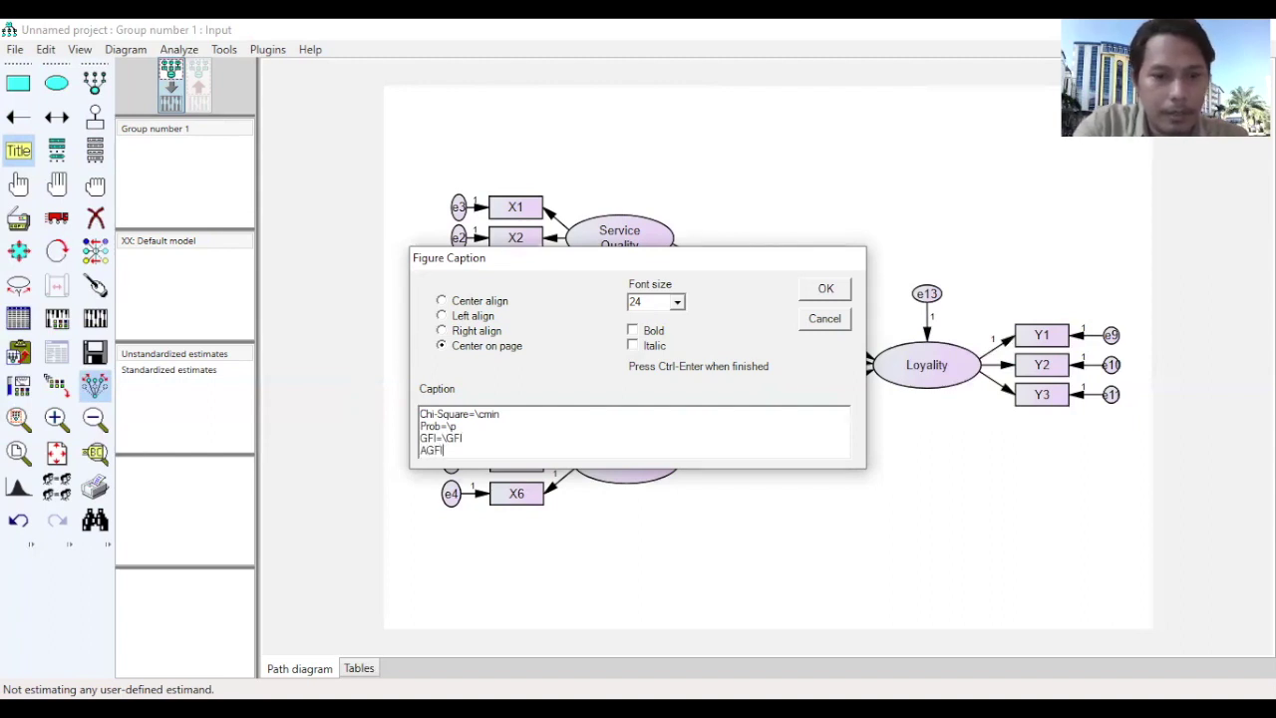
{"action": "type", "text": "=AG"}
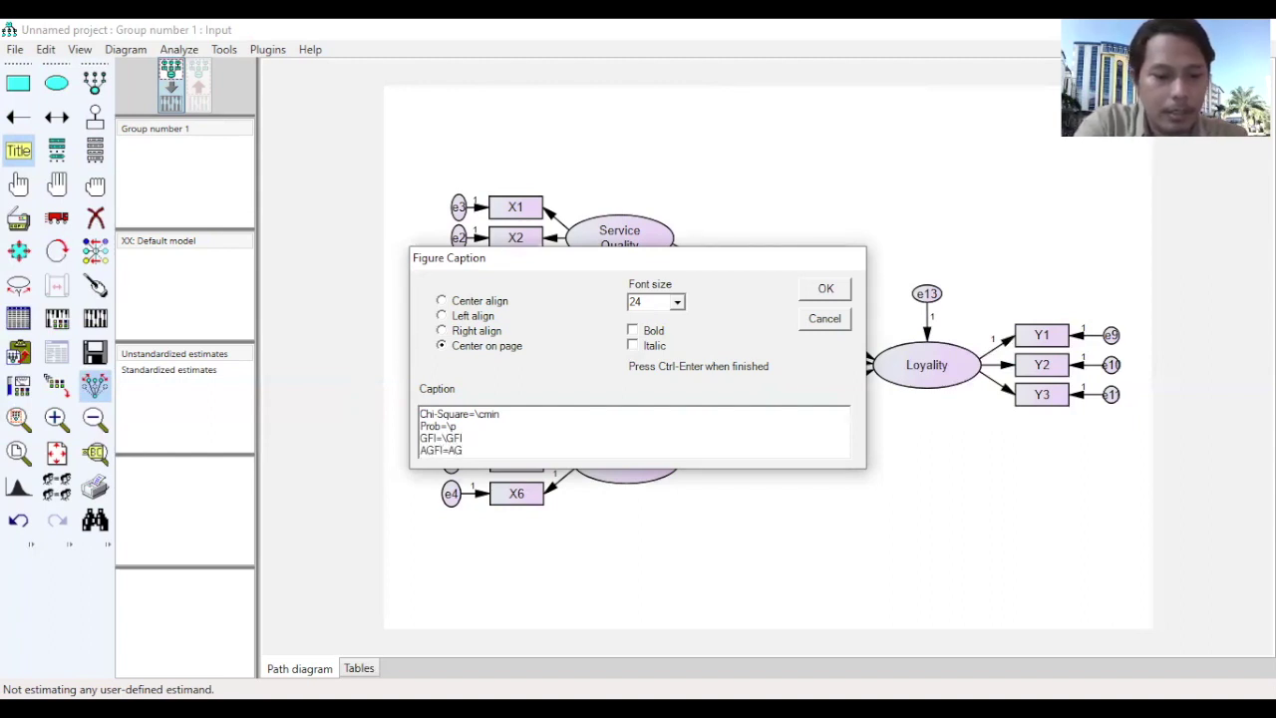
{"action": "key", "text": "BackSpace"}
{"action": "key", "text": "BackSpace"}
{"action": "type", "text": "\\AGFI"}
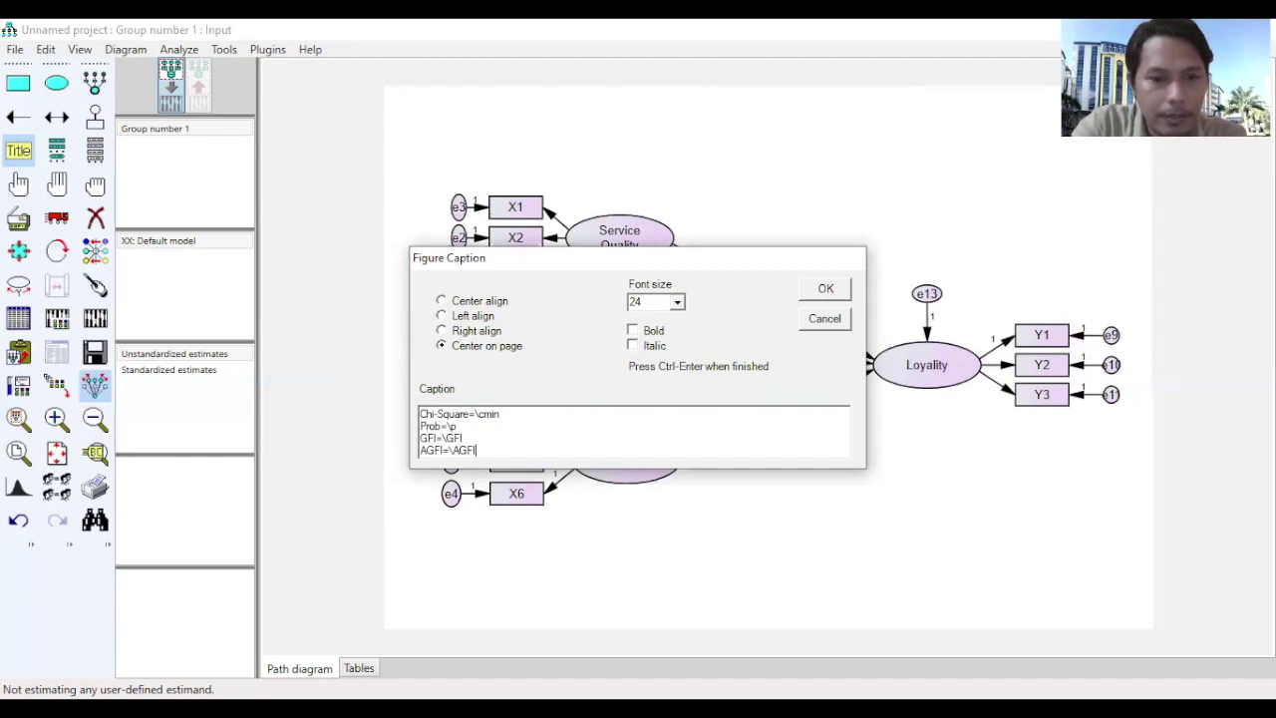
{"action": "key", "text": "Return"}
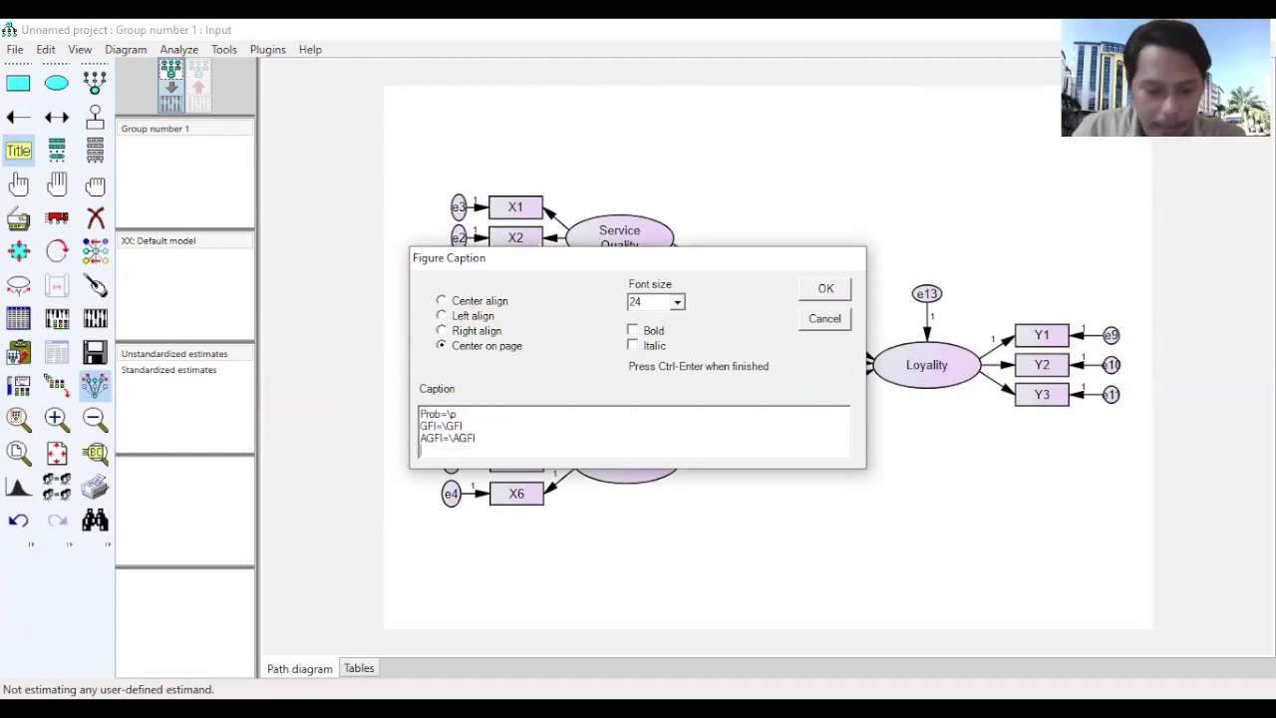
Add the lines "TLI=\TLI" and "RMSEA=\RMSEA" to the figure caption
{"action": "type", "text": "TLI"}
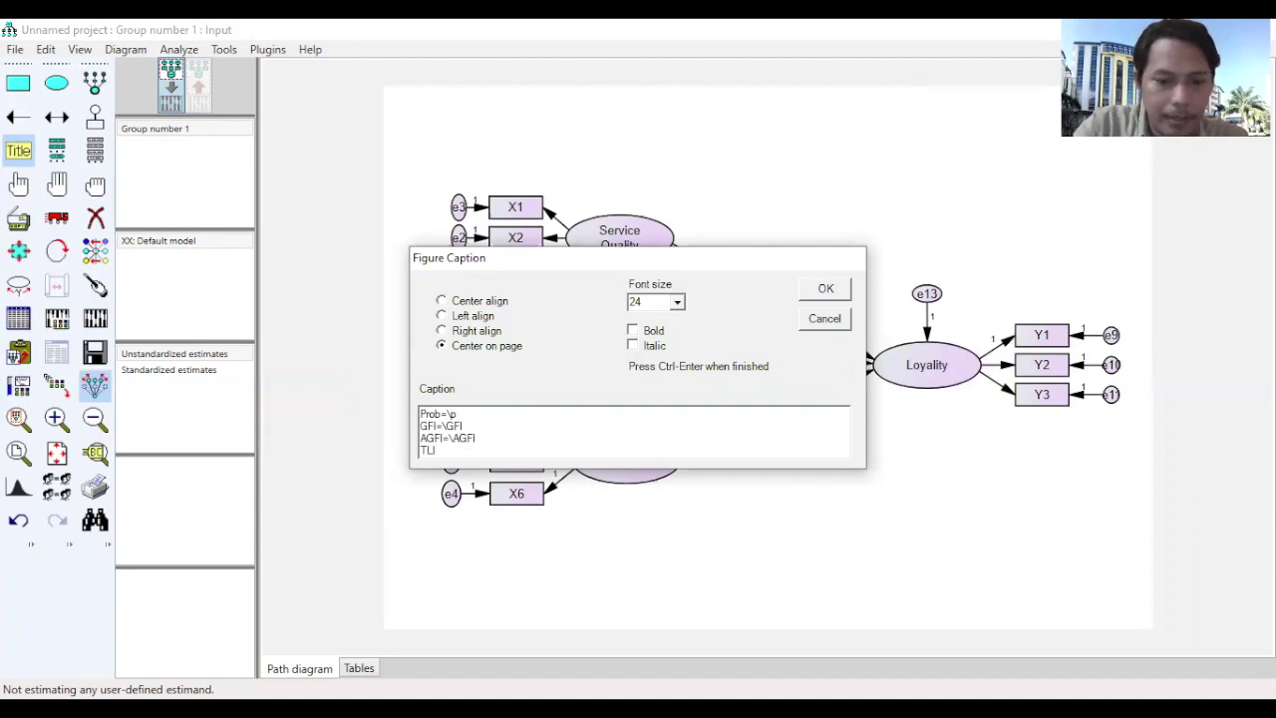
{"action": "type", "text": "=\\TLI"}
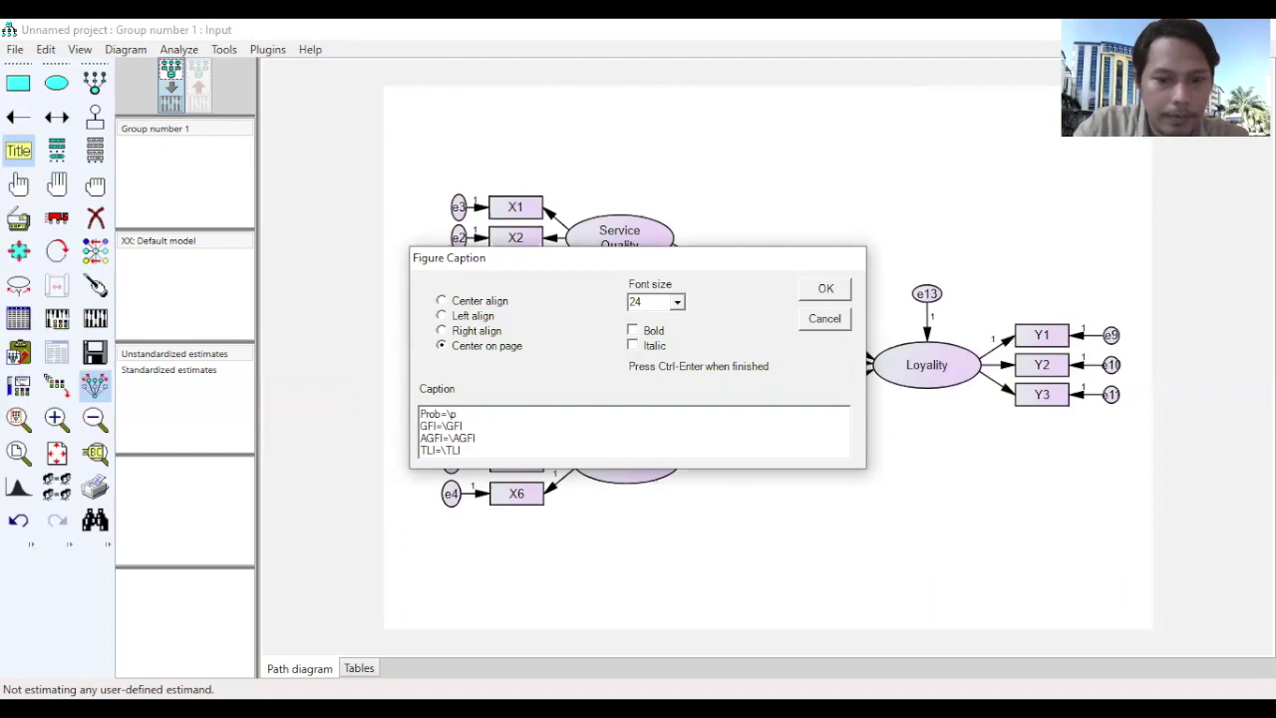
{"action": "key", "text": "Return"}
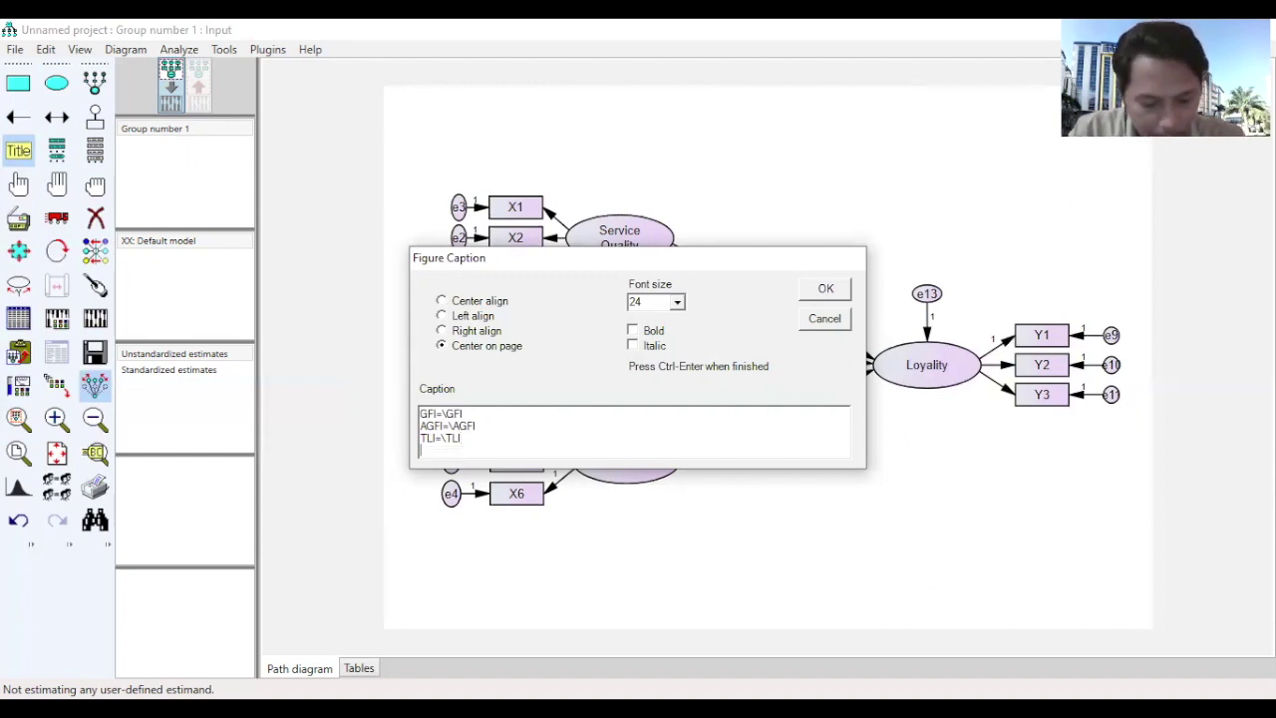
{"action": "type", "text": "RMSEA"}
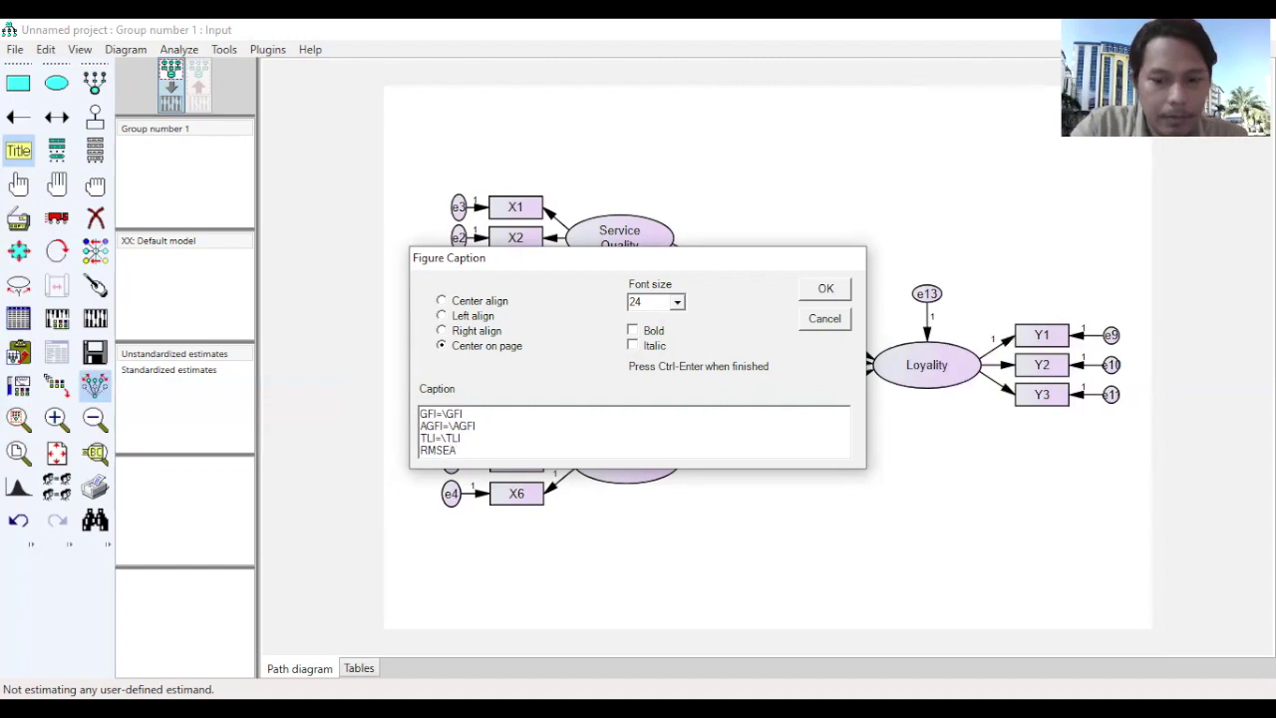
{"action": "type", "text": "=\\R"}
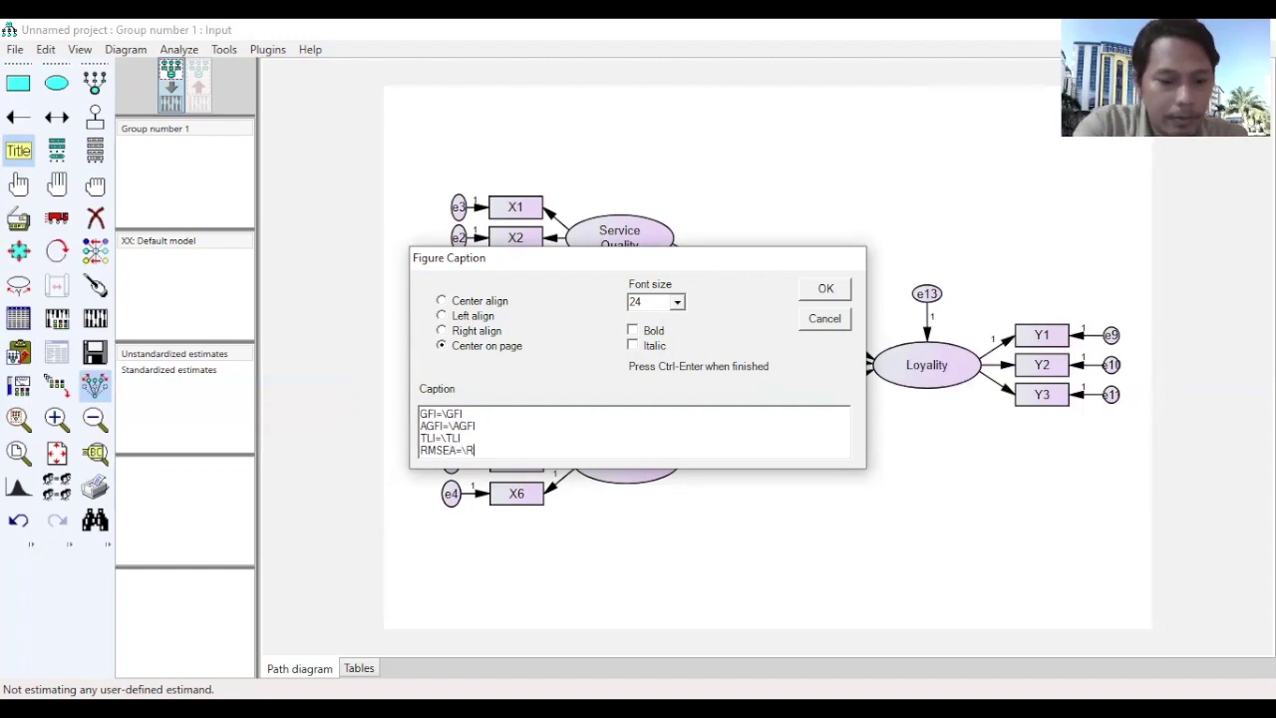
{"action": "type", "text": "MSEA"}
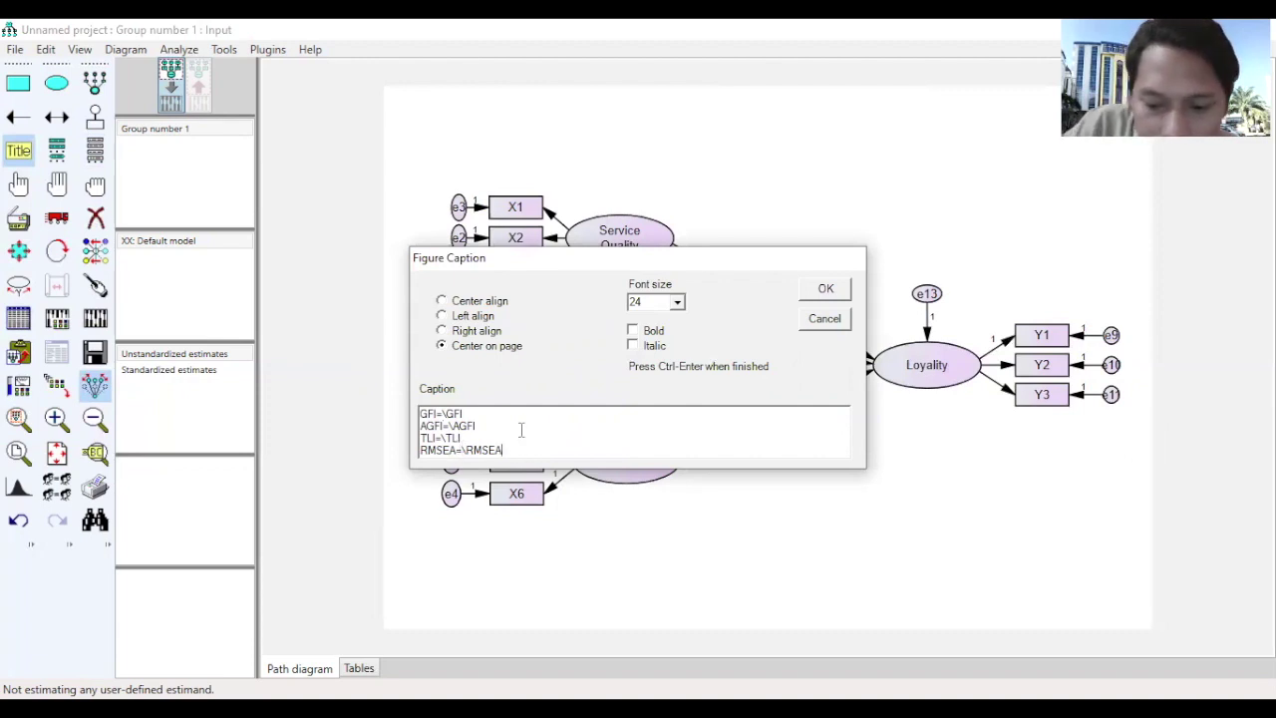
Check the caption's upper lines, place it on the diagram, and move it slightly lower, clear of the path from Price to Loyality
{"action": "key", "text": "Up"}
{"action": "key", "text": "Up"}
{"action": "key", "text": "Up"}
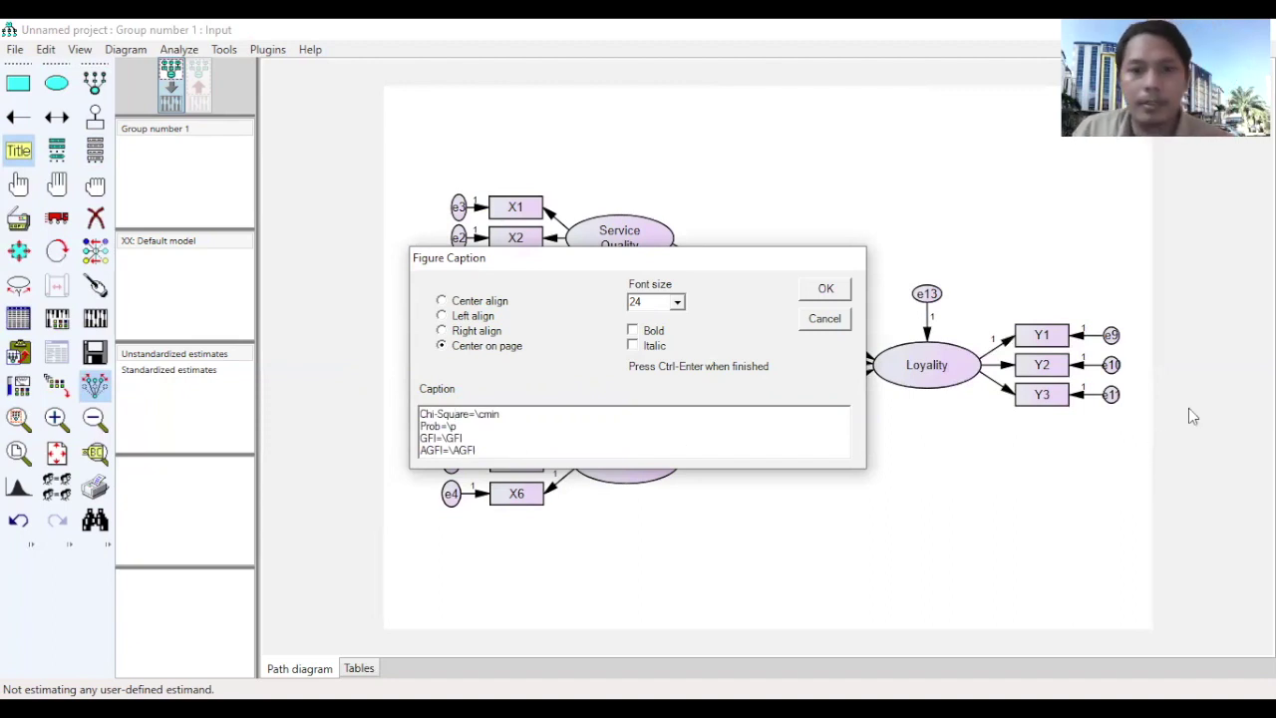
{"action": "left_click", "coordinate": [829, 296]}
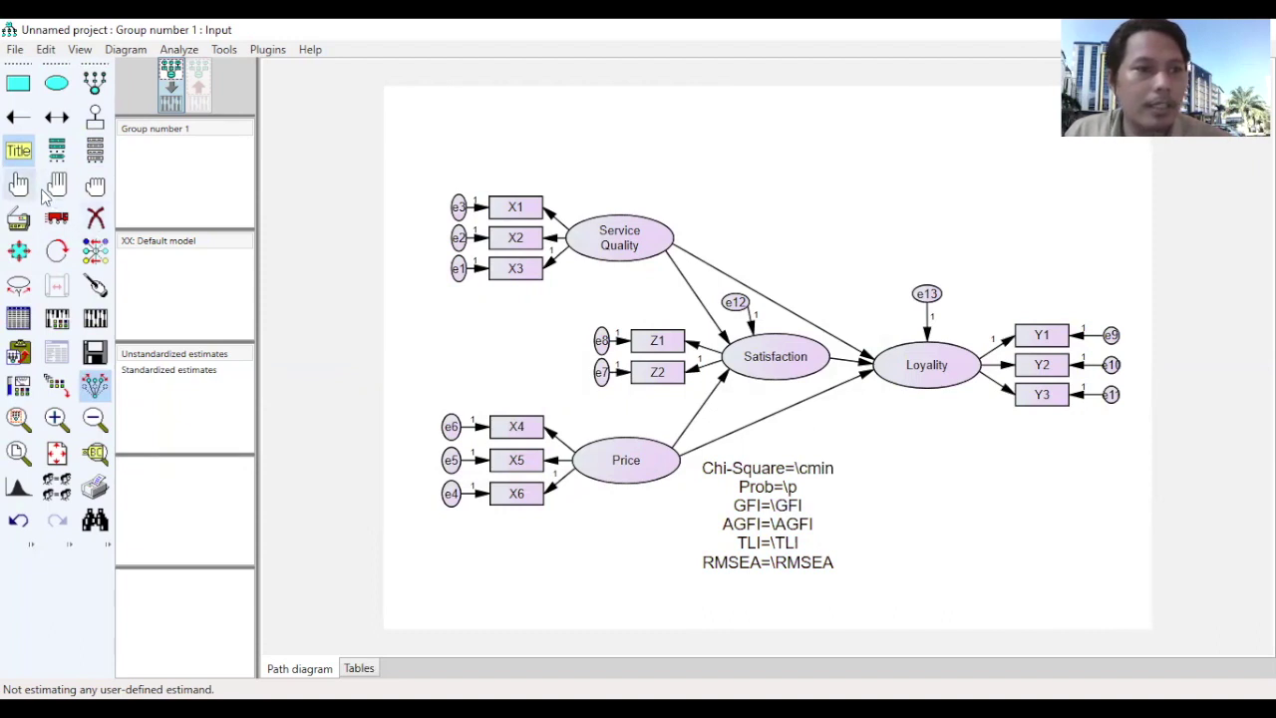
{"action": "left_click", "coordinate": [57, 222]}
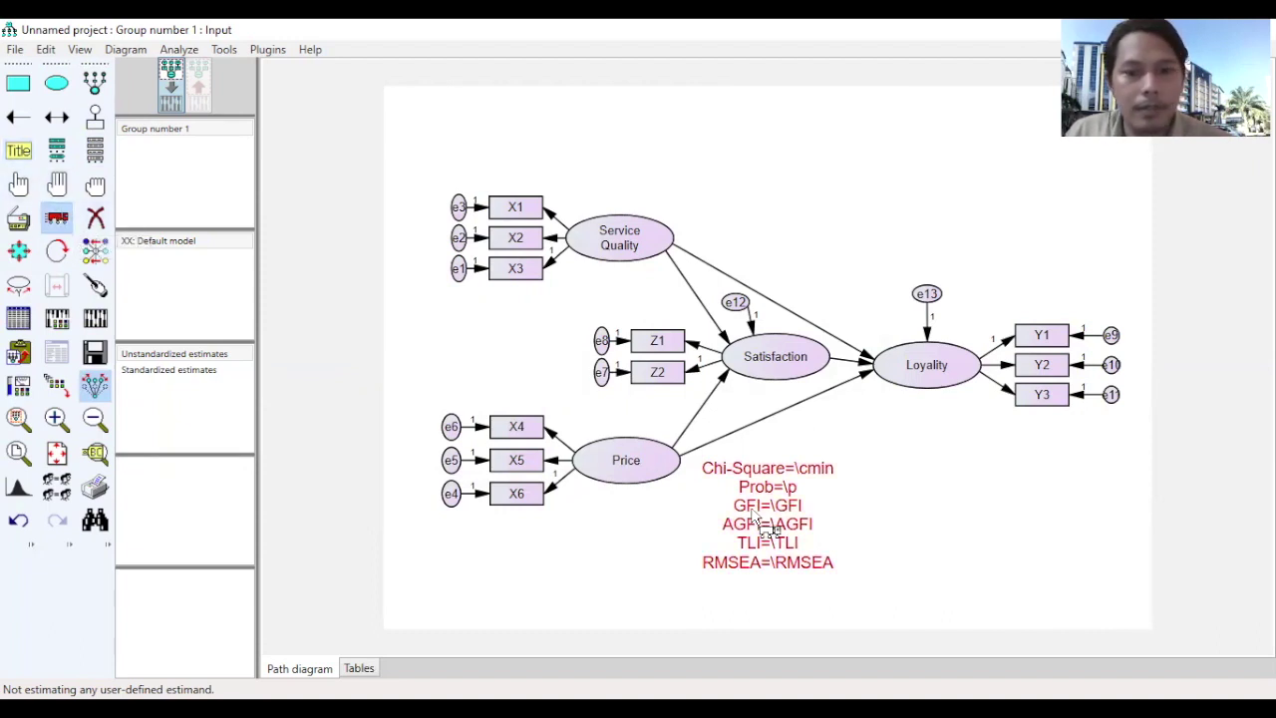
{"action": "left_click_drag", "start_coordinate": [743, 514], "coordinate": [764, 554]}
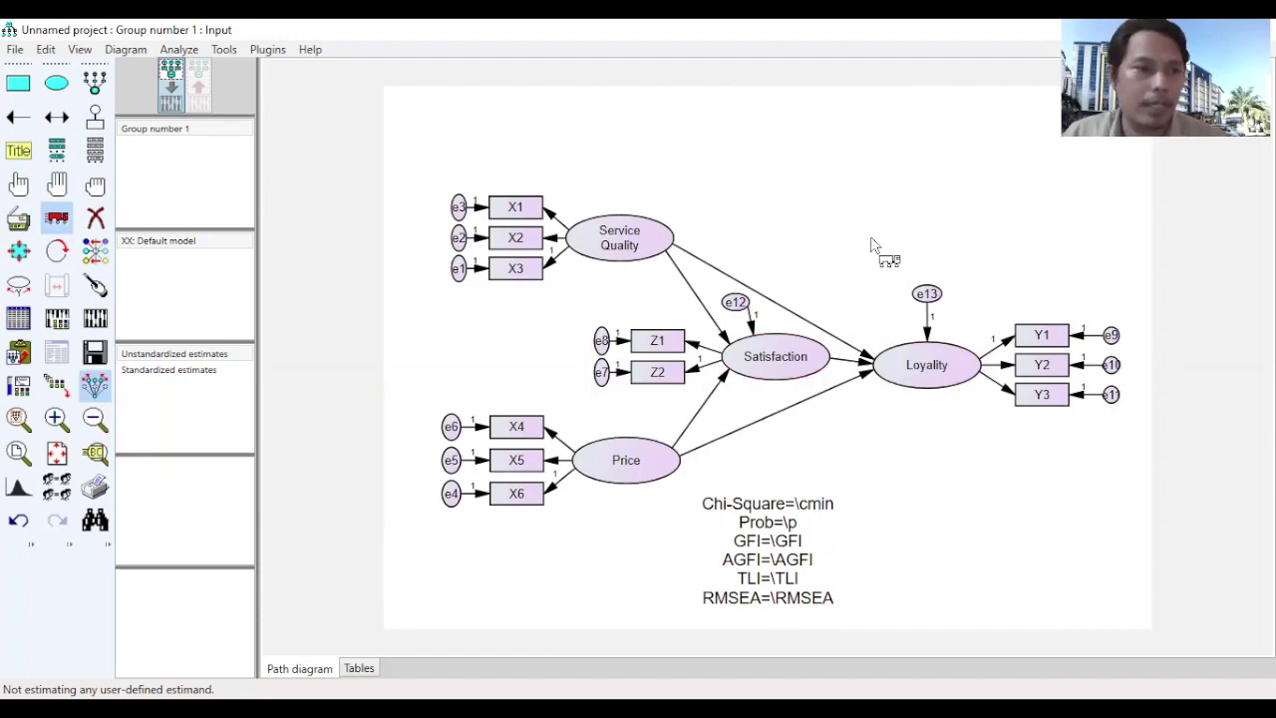
Save the model on the F: drive as an input file named "Intervening dengan AMOS"
{"action": "left_click", "coordinate": [97, 359]}
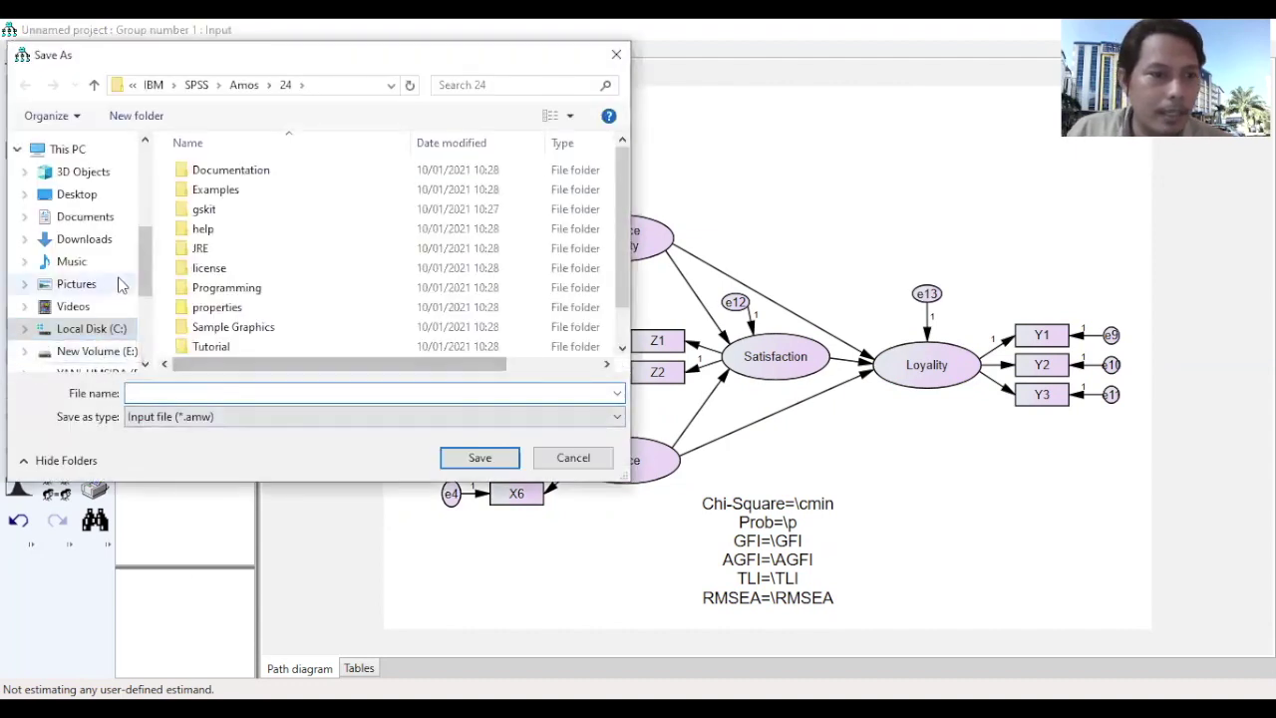
{"action": "scroll", "coordinate": [125, 285], "scroll_direction": "down", "scroll_amount": 3}
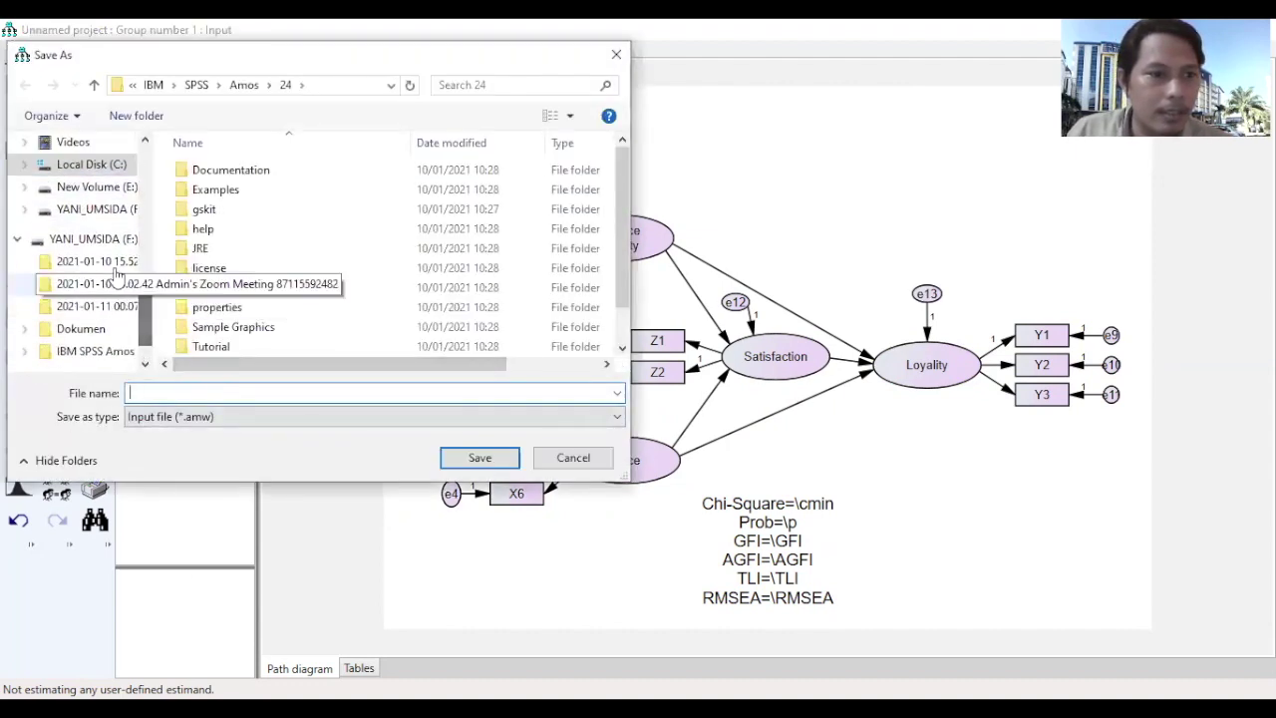
{"action": "left_click", "coordinate": [95, 239]}
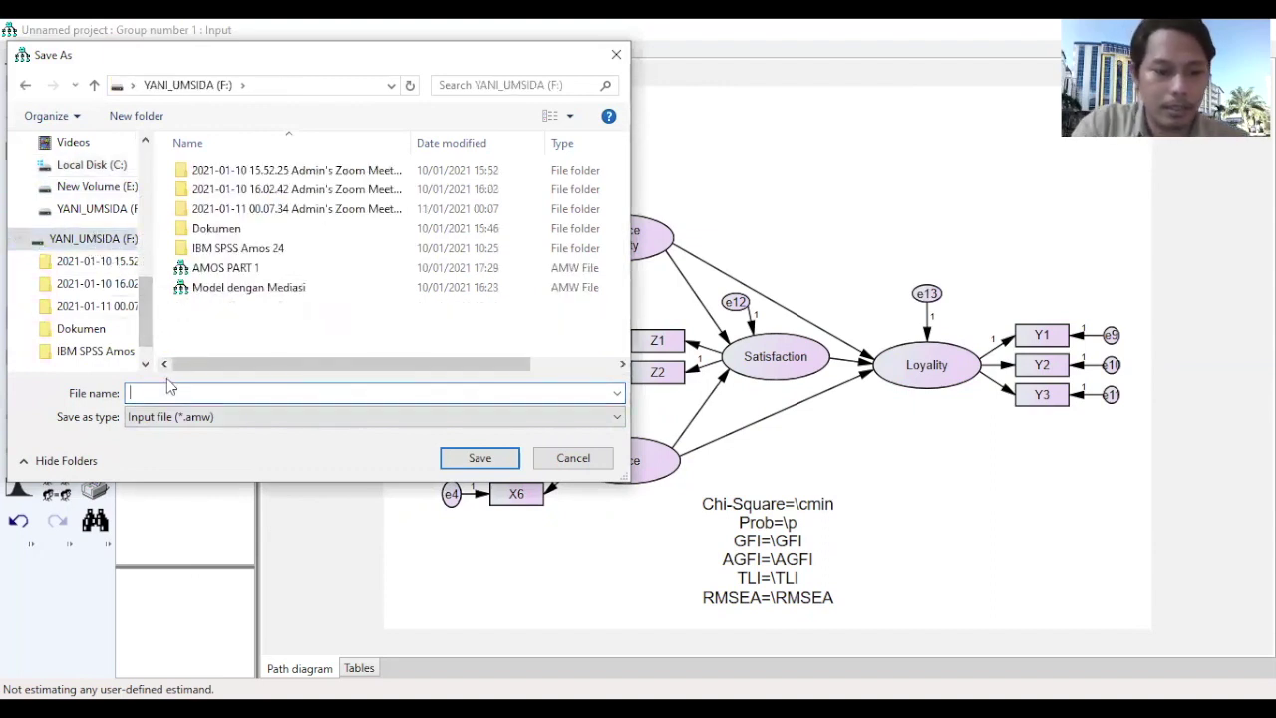
{"action": "type", "text": "Int"}
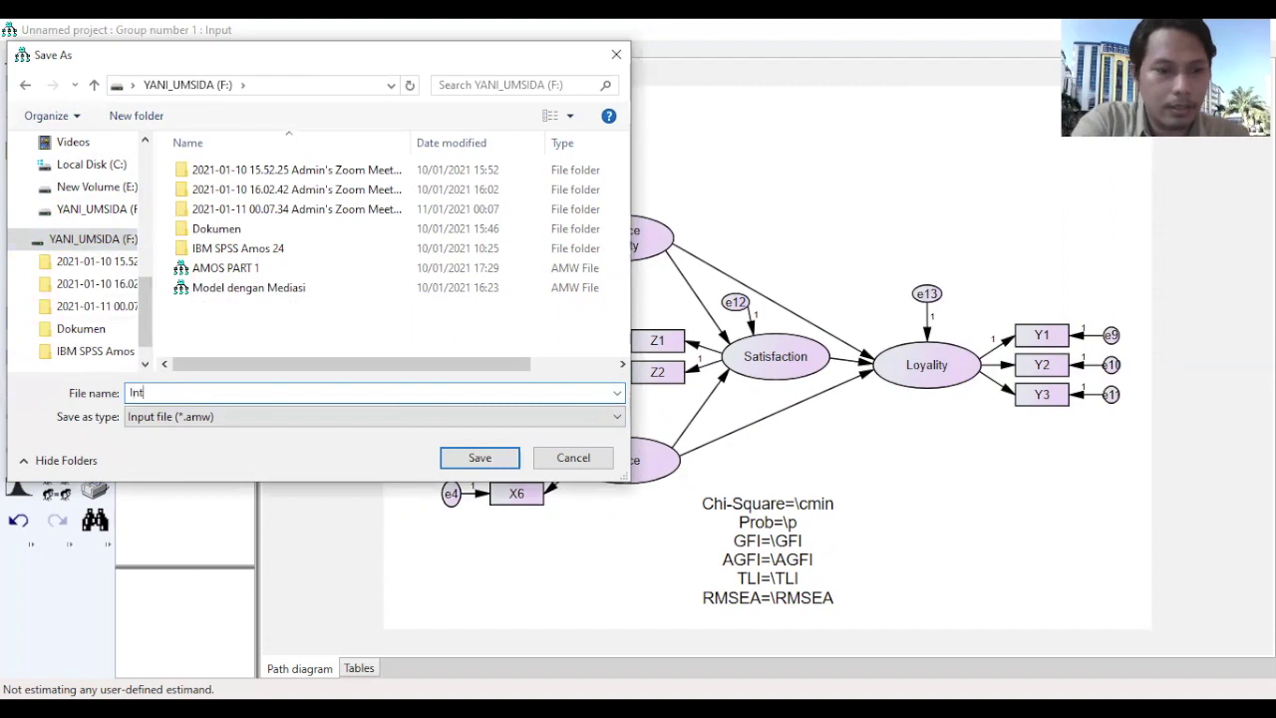
{"action": "type", "text": "erven"}
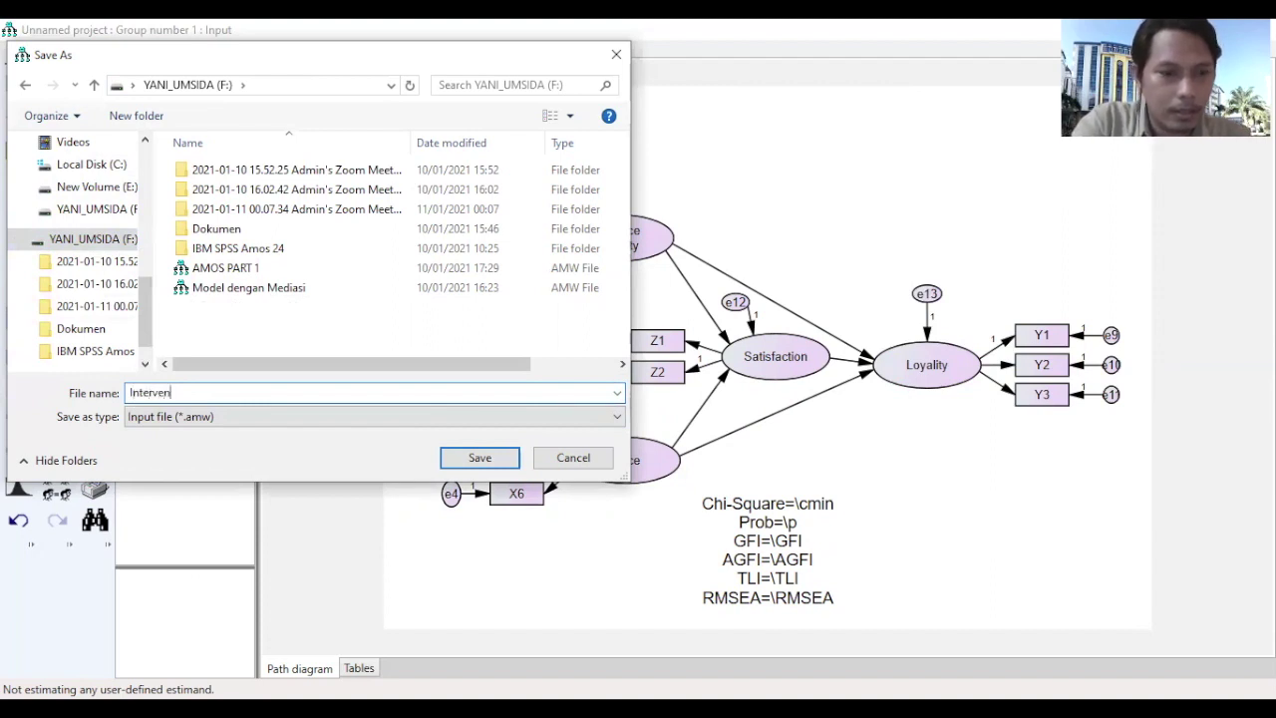
{"action": "type", "text": "ing "}
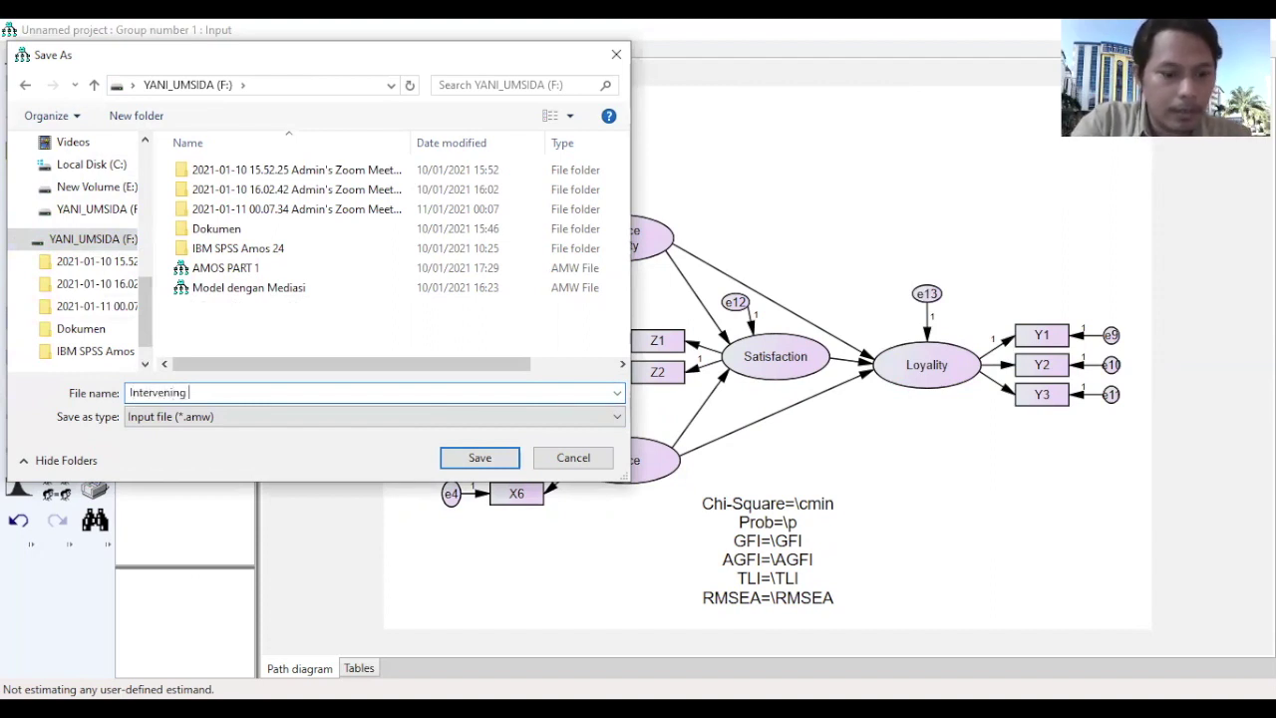
{"action": "type", "text": "dengan "}
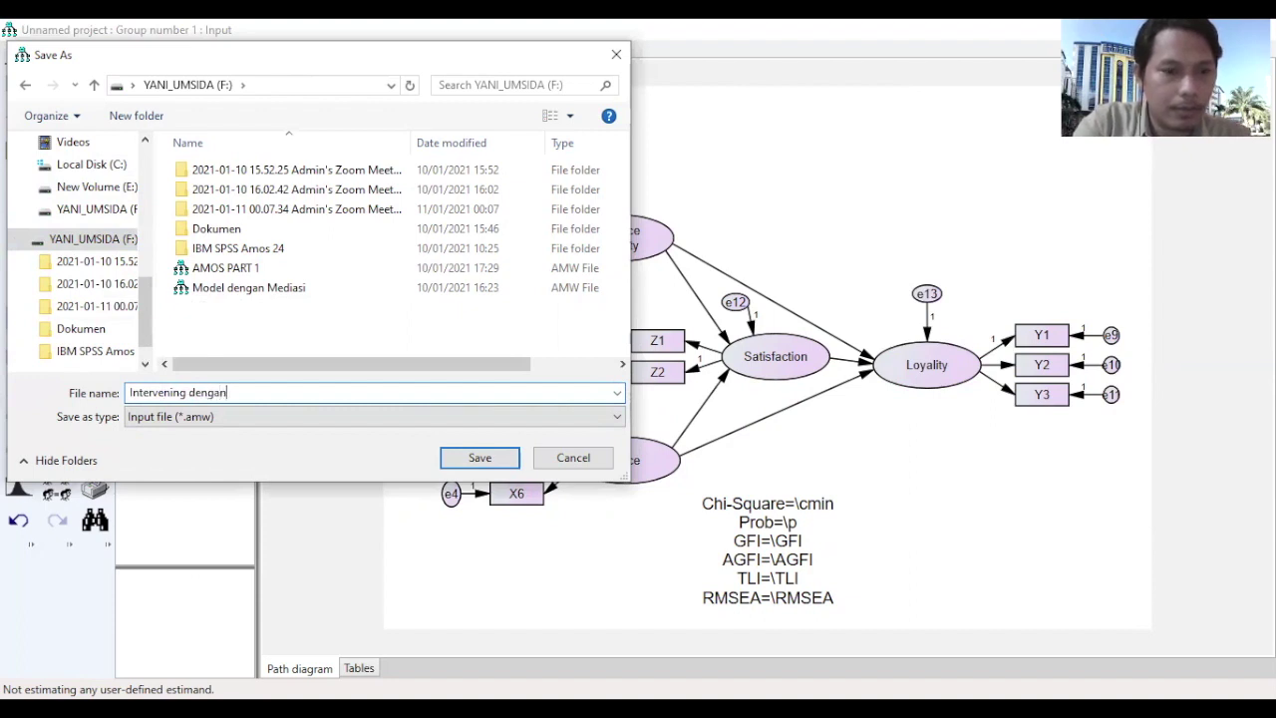
{"action": "type", "text": "AMOS"}
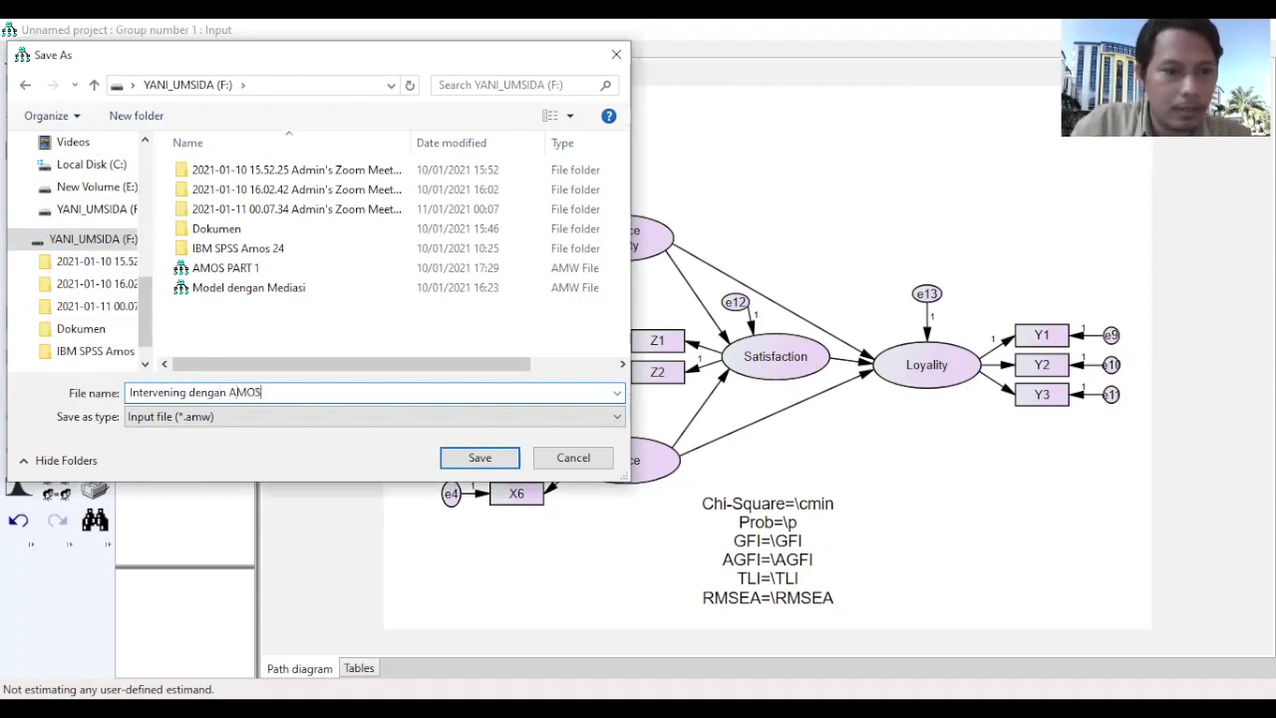
{"action": "left_click", "coordinate": [477, 458]}
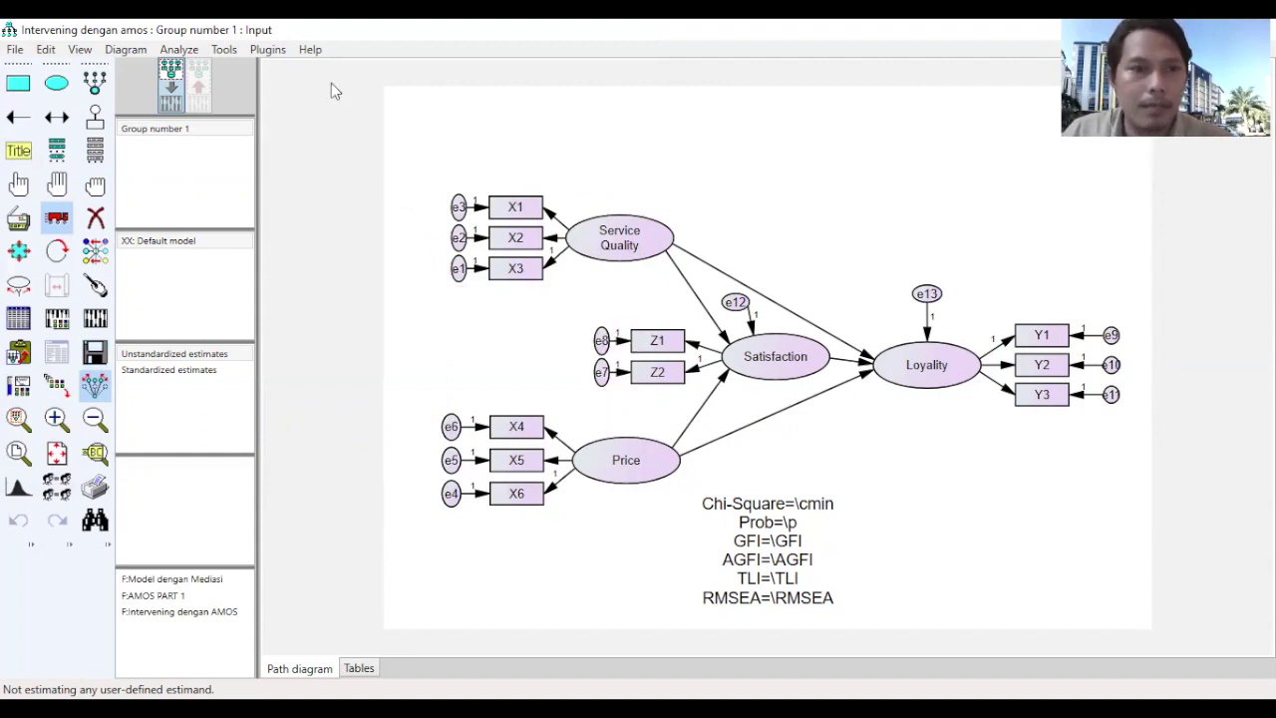
Calculate the estimates, accepting Service_Quality and Price as uncorrelated, and display the output path diagram
{"action": "left_click", "coordinate": [179, 49]}
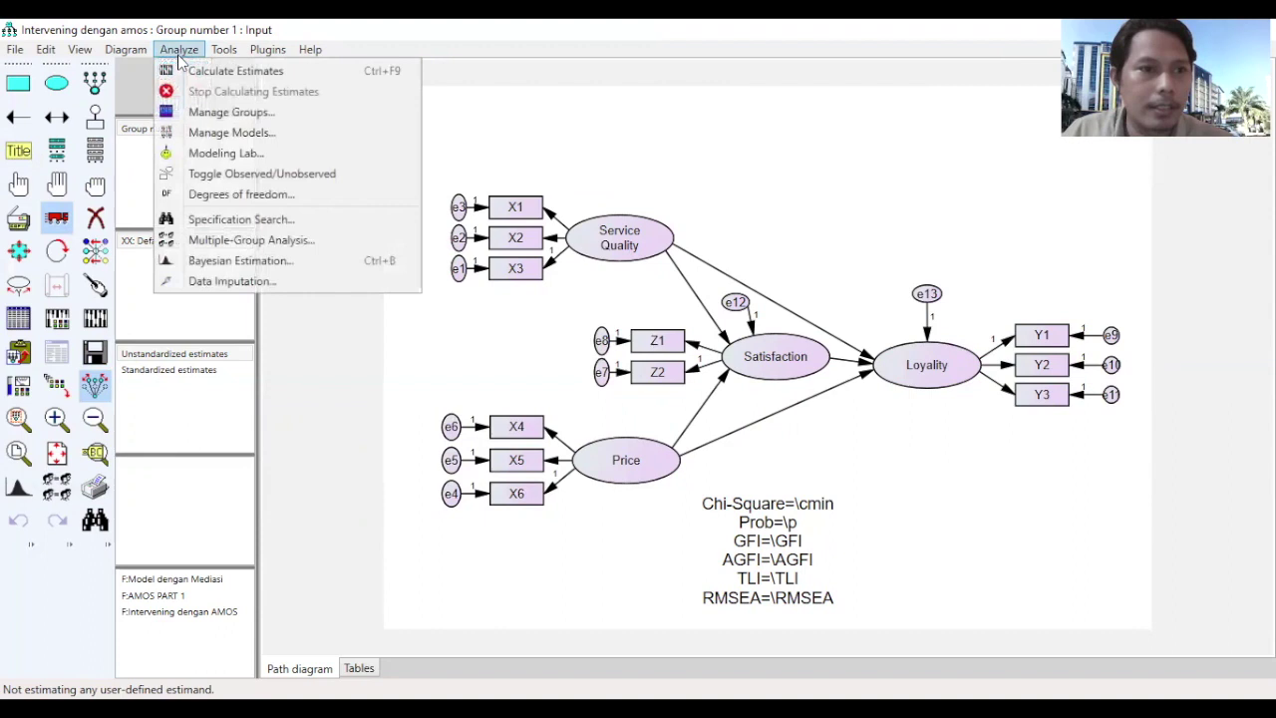
{"action": "left_click", "coordinate": [333, 329]}
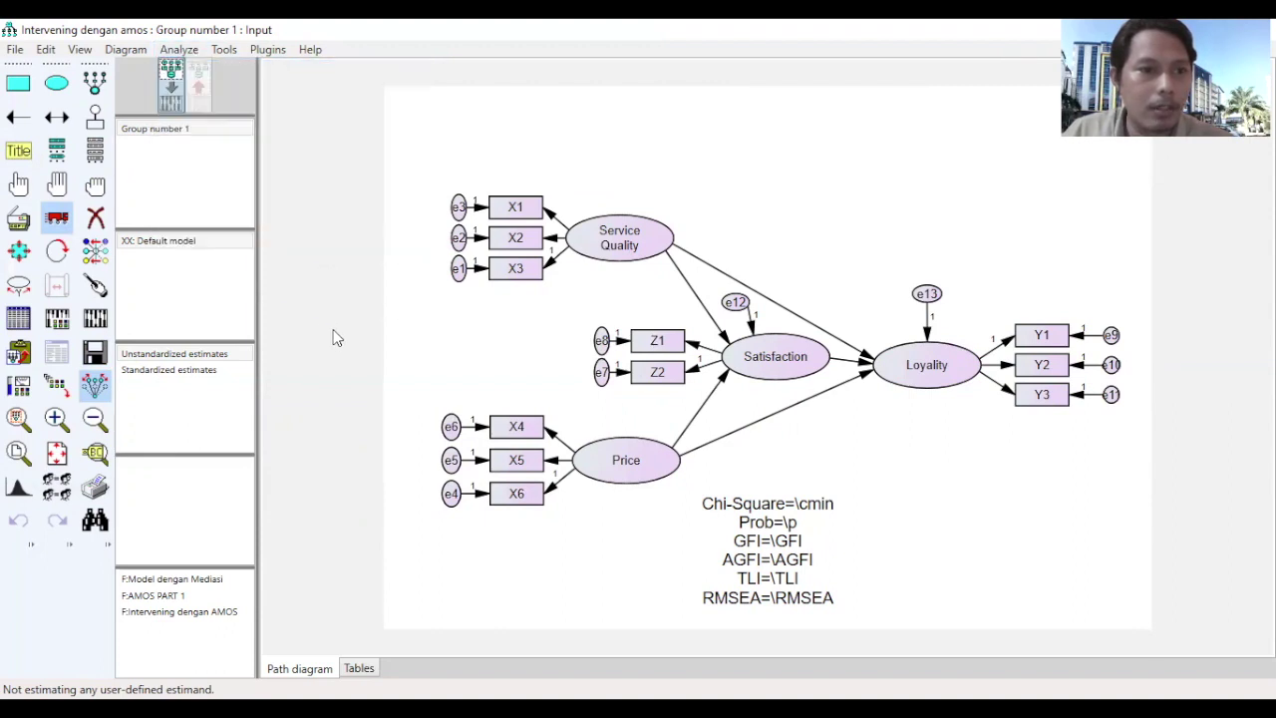
{"action": "left_click", "coordinate": [97, 327]}
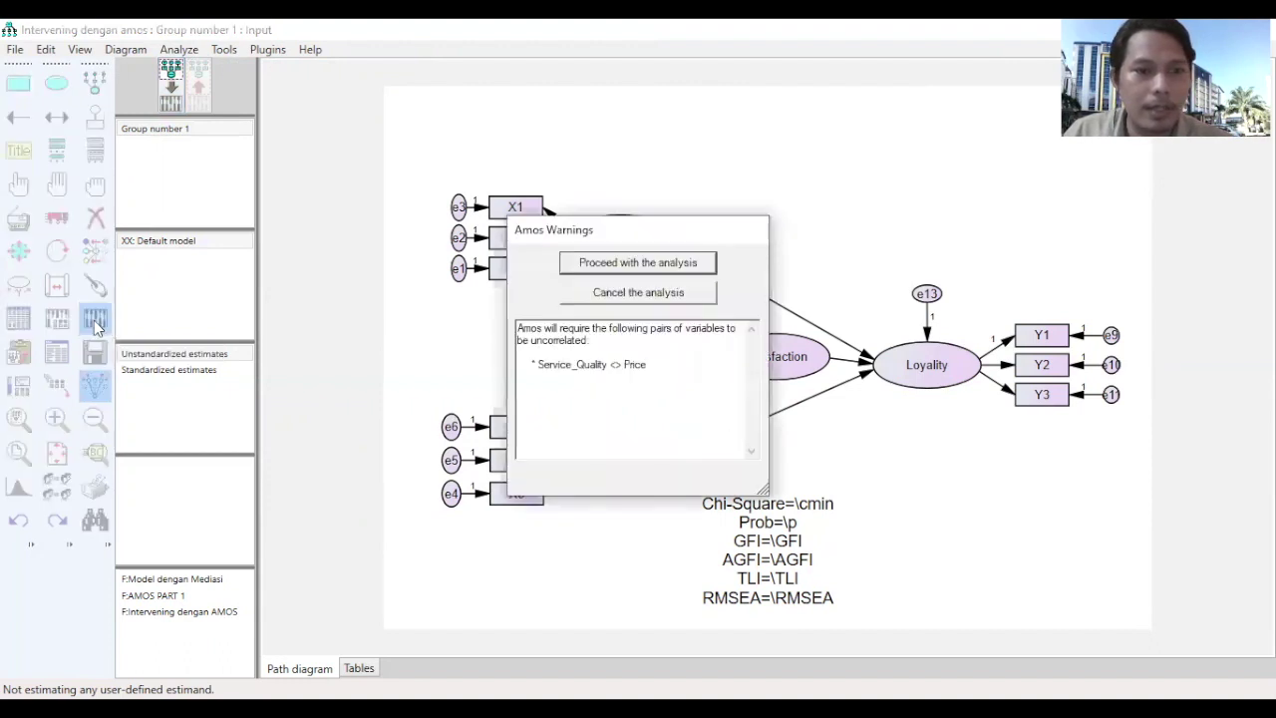
{"action": "left_click", "coordinate": [653, 263]}
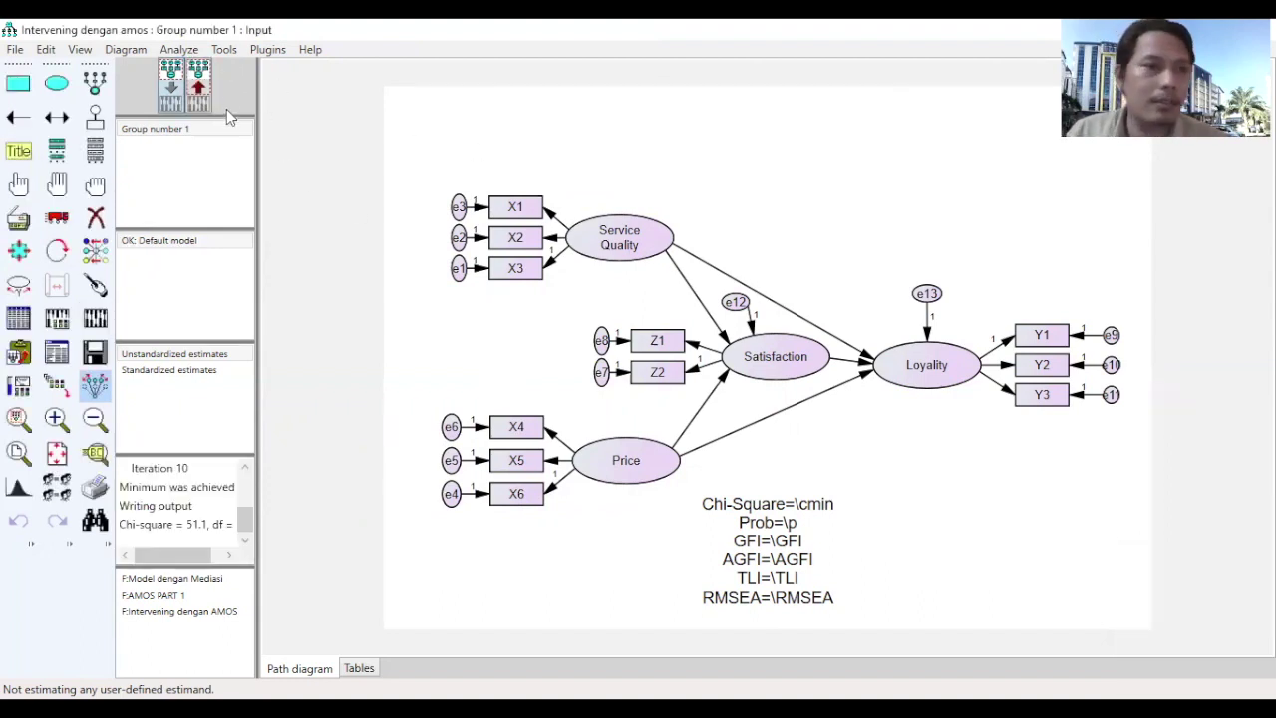
{"action": "left_click", "coordinate": [200, 86]}
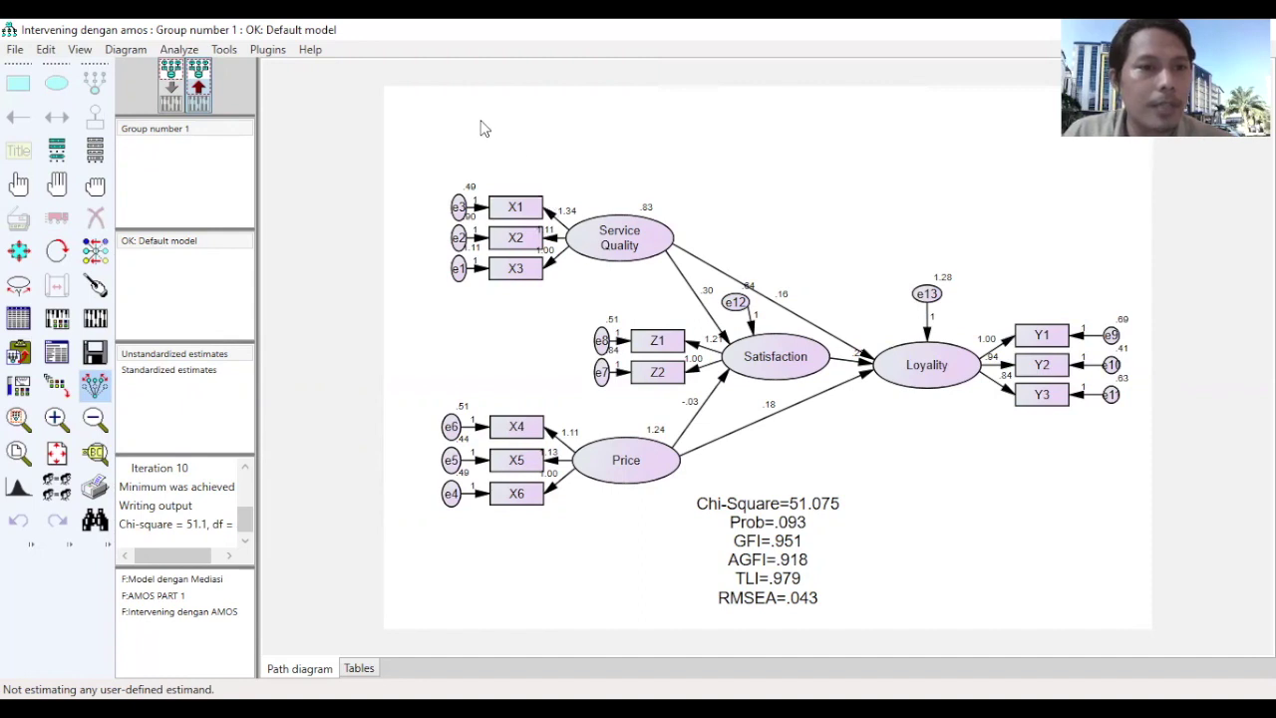
In the analysis output options, enable standardized estimates, squared multiple correlations, sample, implied, all implied and residual moments, and modification indices
{"action": "left_click", "coordinate": [80, 49]}
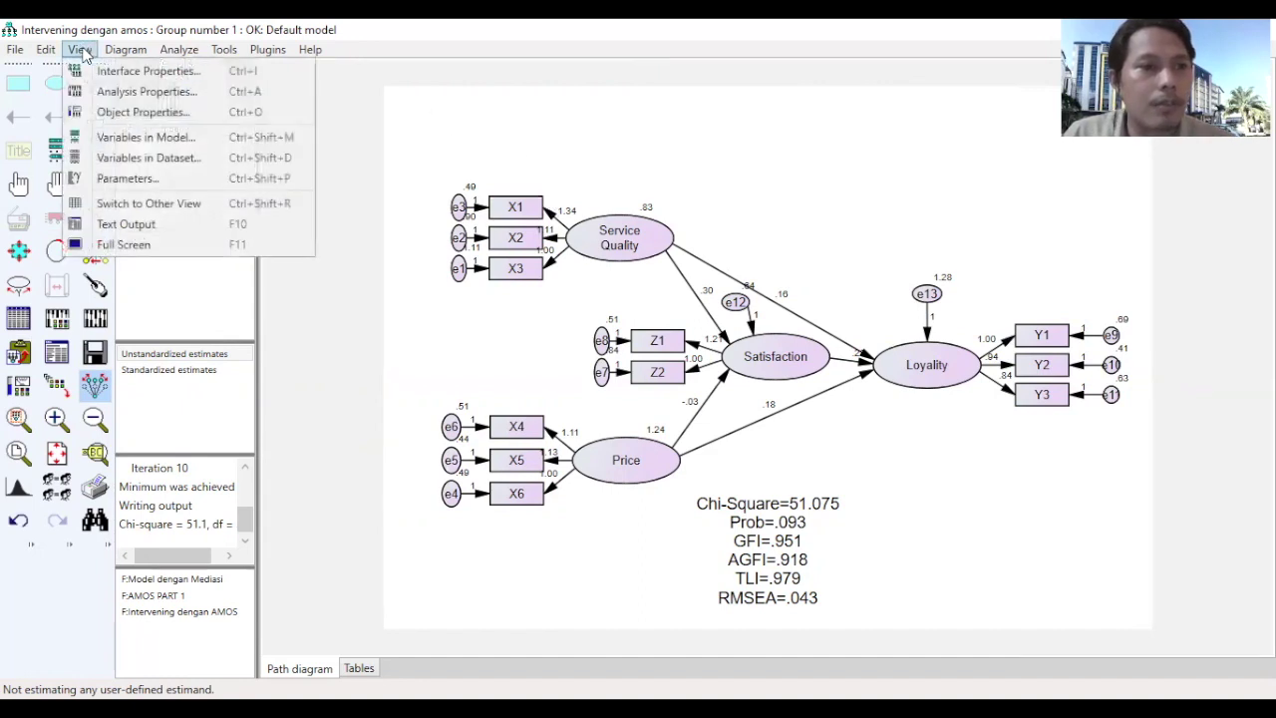
{"action": "left_click", "coordinate": [112, 95]}
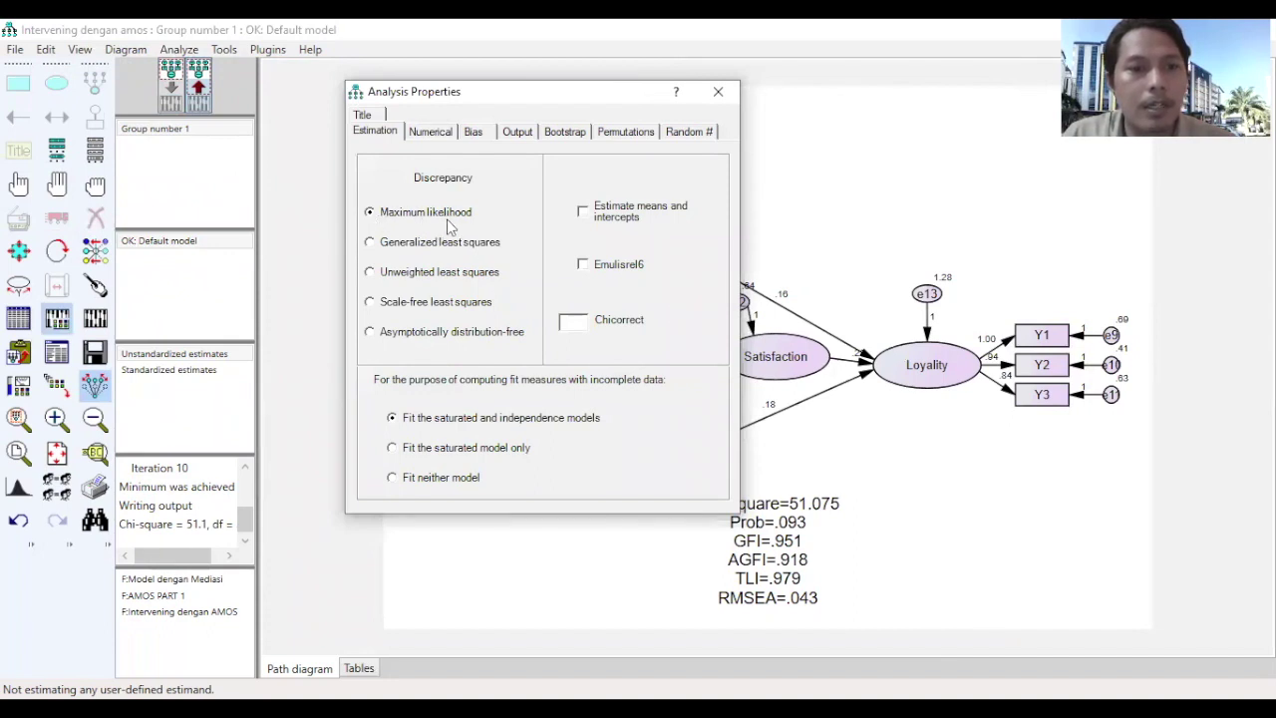
{"action": "left_click", "coordinate": [532, 133]}
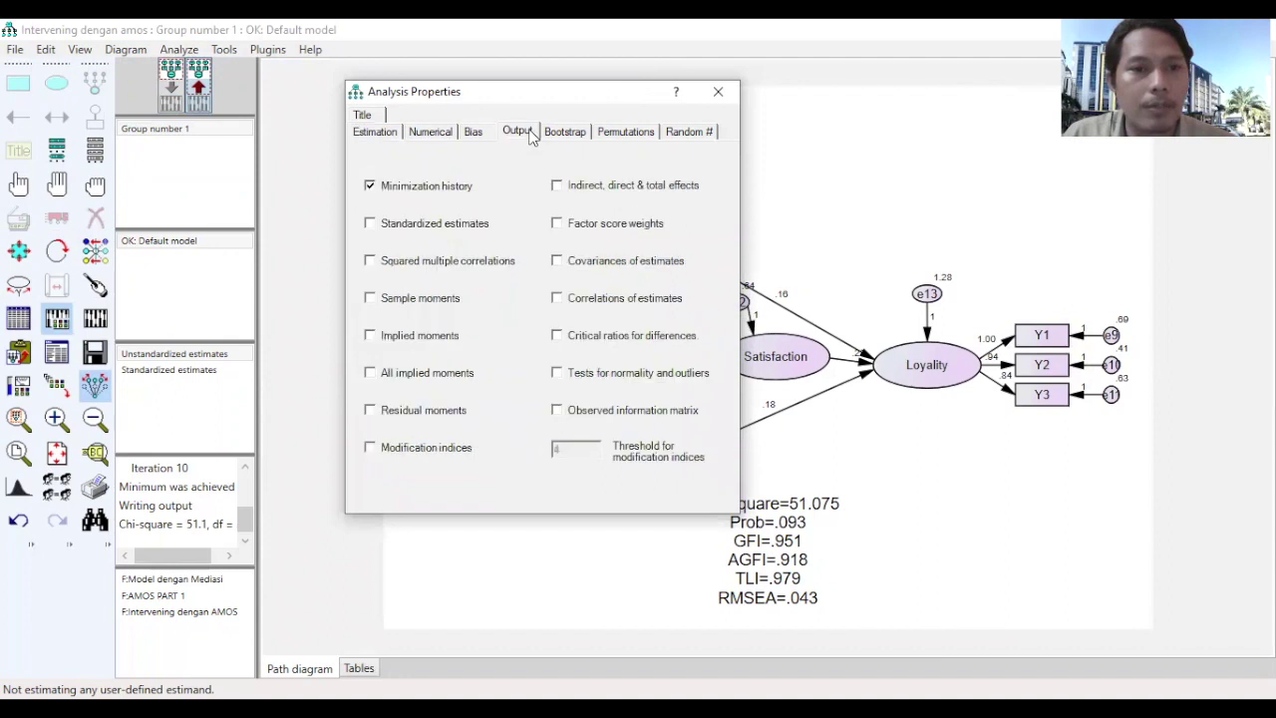
{"action": "left_click", "coordinate": [375, 225]}
{"action": "left_click", "coordinate": [371, 261]}
{"action": "left_click", "coordinate": [371, 298]}
{"action": "left_click", "coordinate": [370, 336]}
{"action": "left_click", "coordinate": [370, 373]}
{"action": "left_click", "coordinate": [382, 415]}
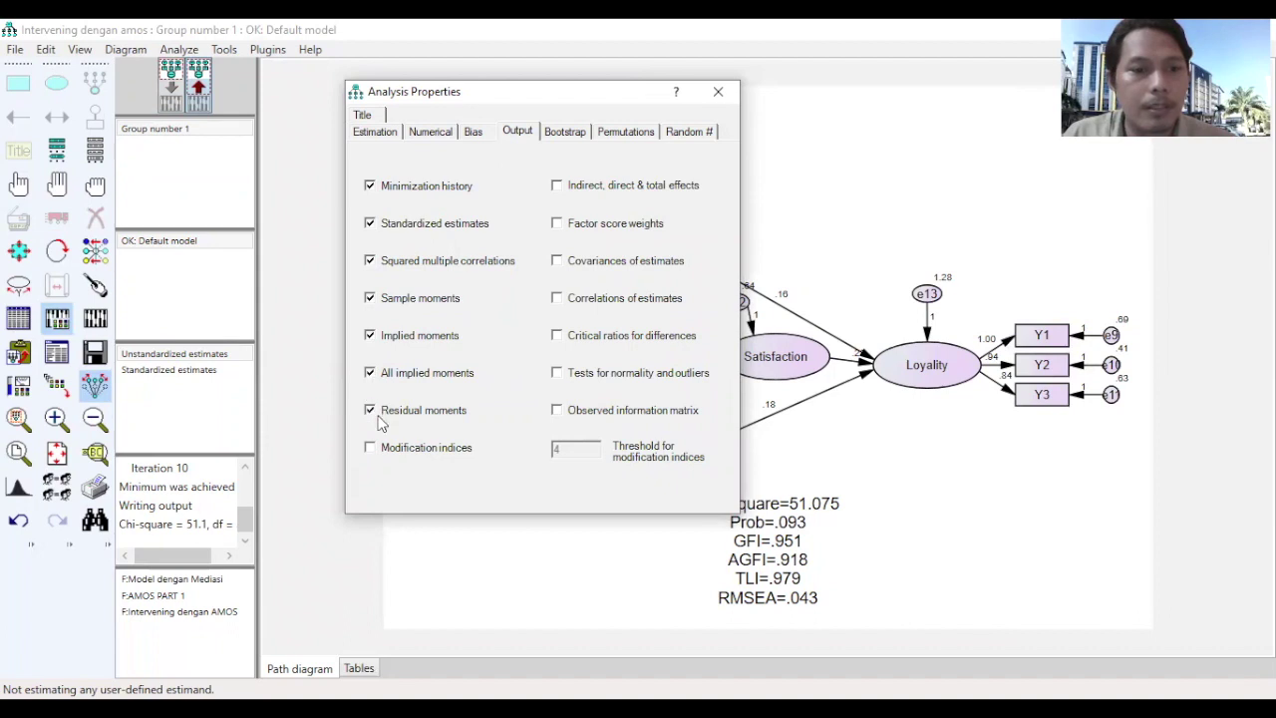
{"action": "left_click", "coordinate": [371, 451]}
Enable indirect, direct & total effects, factor score weights, covariances and correlations of estimates, critical ratios for differences, normality and outlier tests, and observed information matrix
{"action": "left_click", "coordinate": [557, 185]}
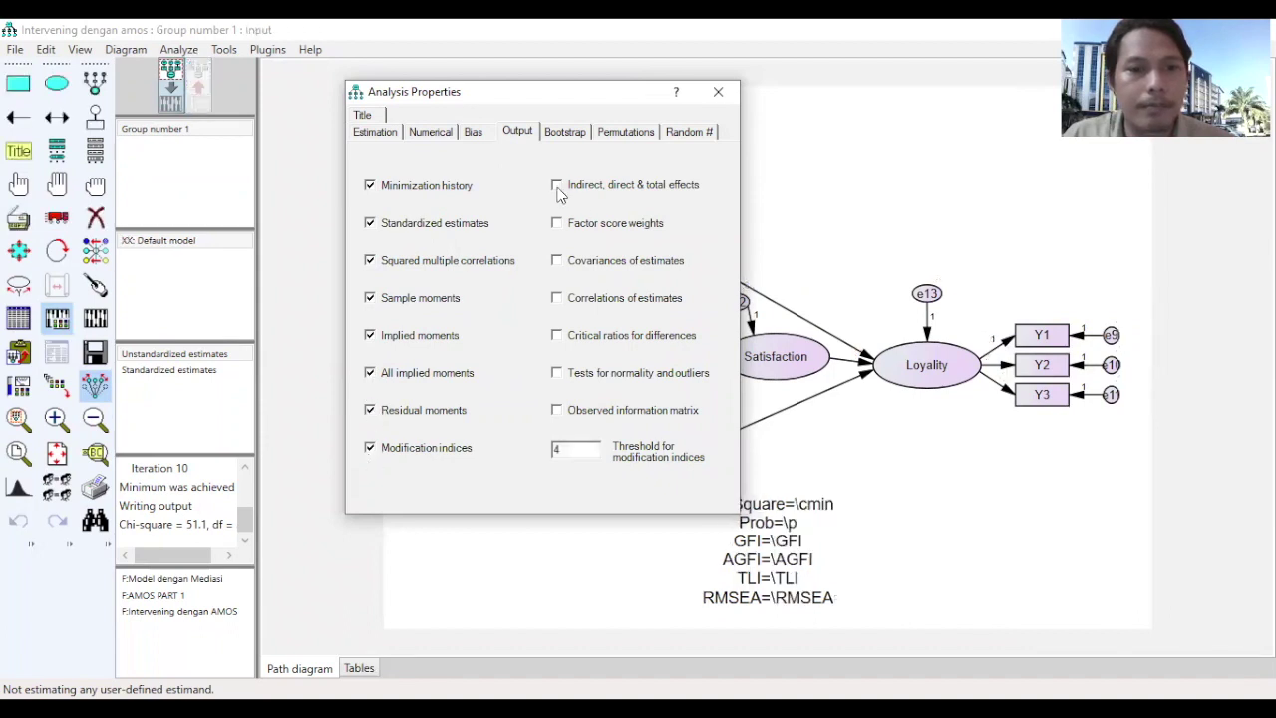
{"action": "left_click", "coordinate": [557, 223]}
{"action": "left_click", "coordinate": [557, 261]}
{"action": "left_click", "coordinate": [558, 298]}
{"action": "left_click", "coordinate": [557, 336]}
{"action": "left_click", "coordinate": [559, 373]}
{"action": "left_click", "coordinate": [557, 411]}
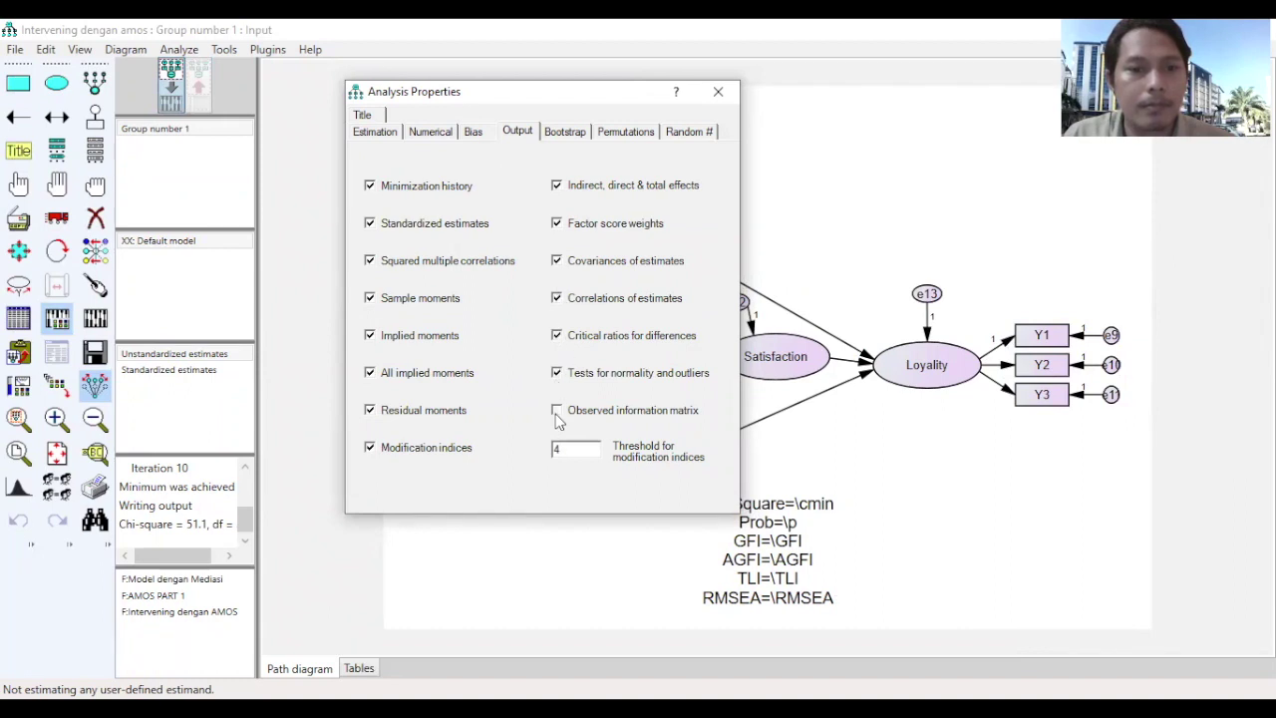
{"action": "left_click", "coordinate": [718, 91]}
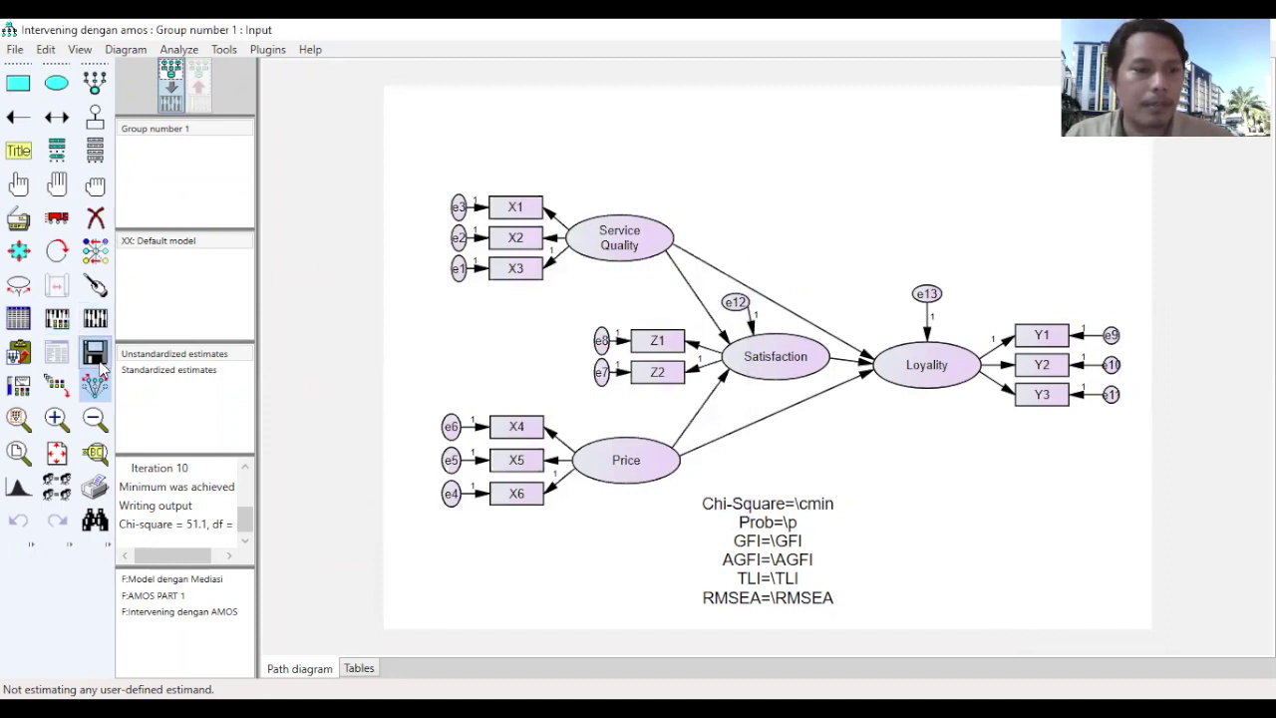
Save the model and recalculate its estimates with Service_Quality and Price uncorrelated, displaying the output path diagram
{"action": "left_click", "coordinate": [95, 354]}
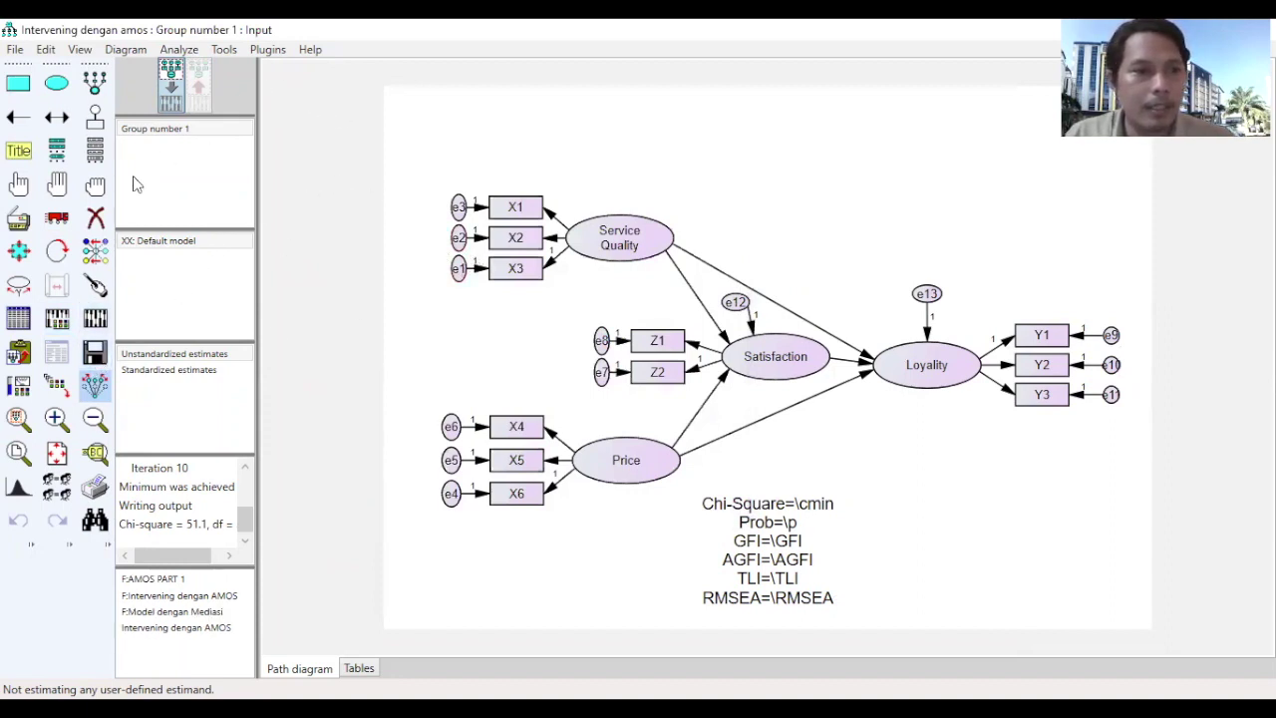
{"action": "left_click", "coordinate": [96, 320]}
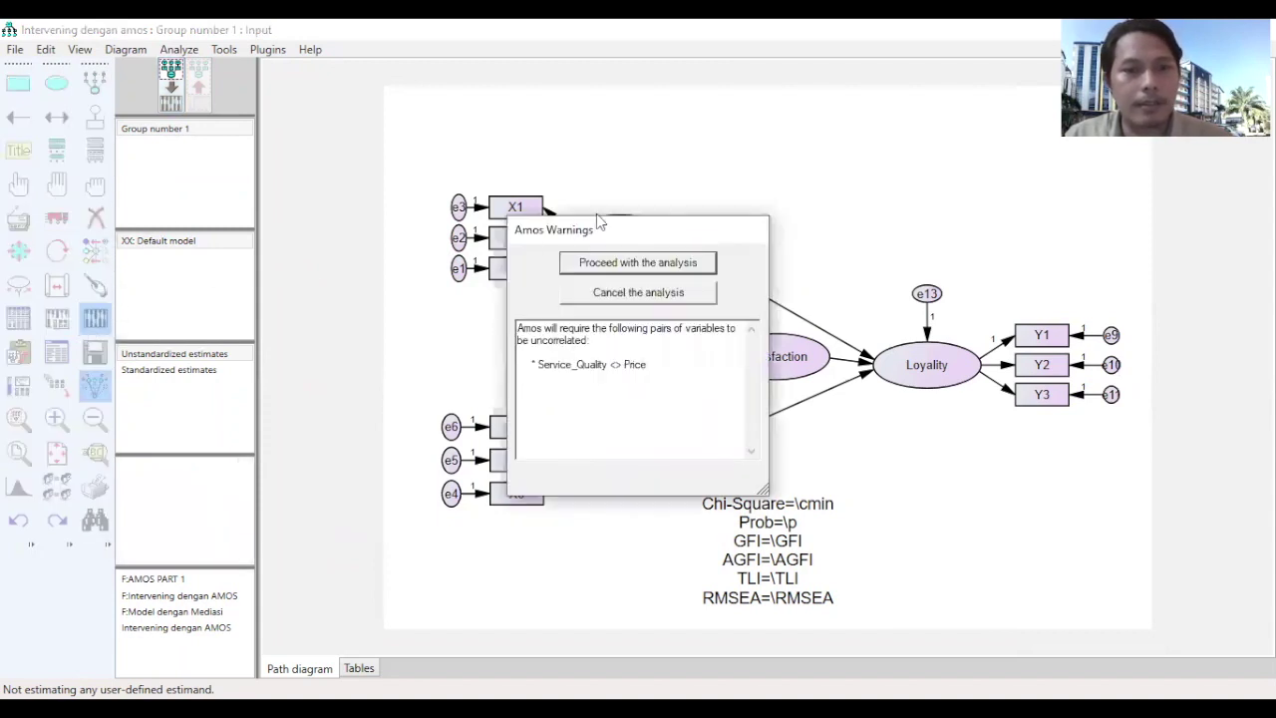
{"action": "left_click", "coordinate": [621, 261]}
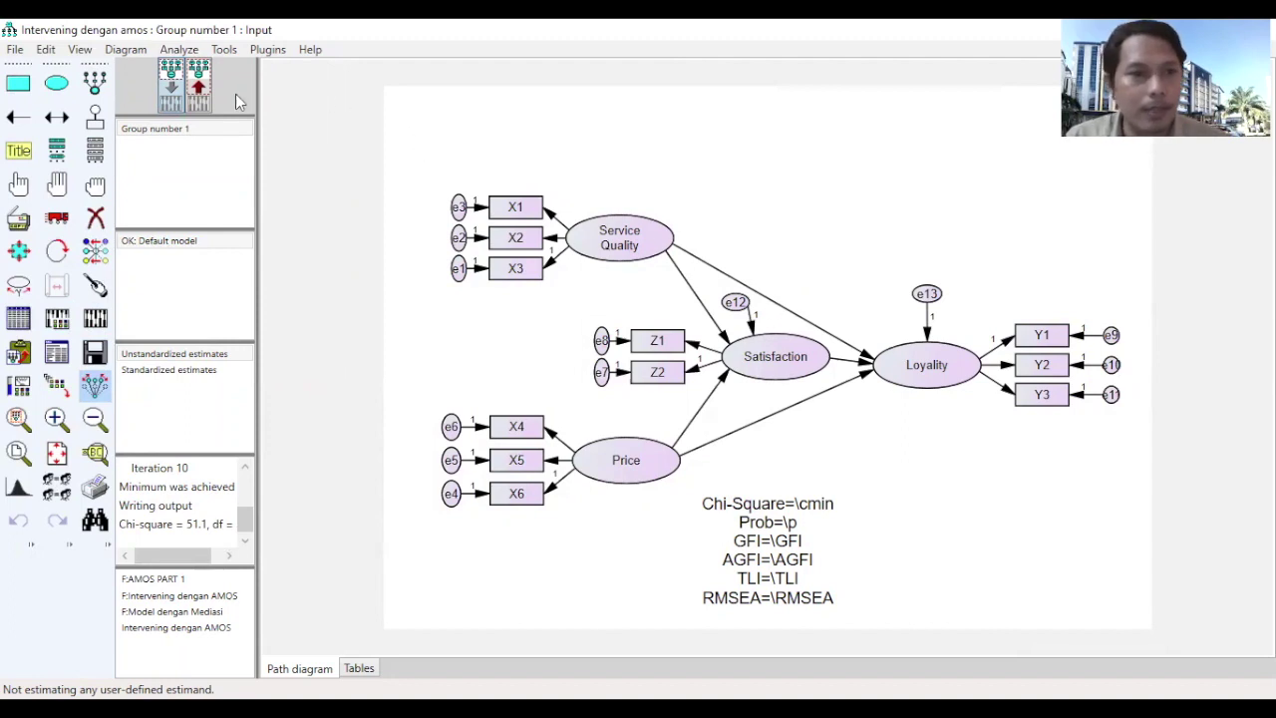
{"action": "left_click", "coordinate": [204, 92]}
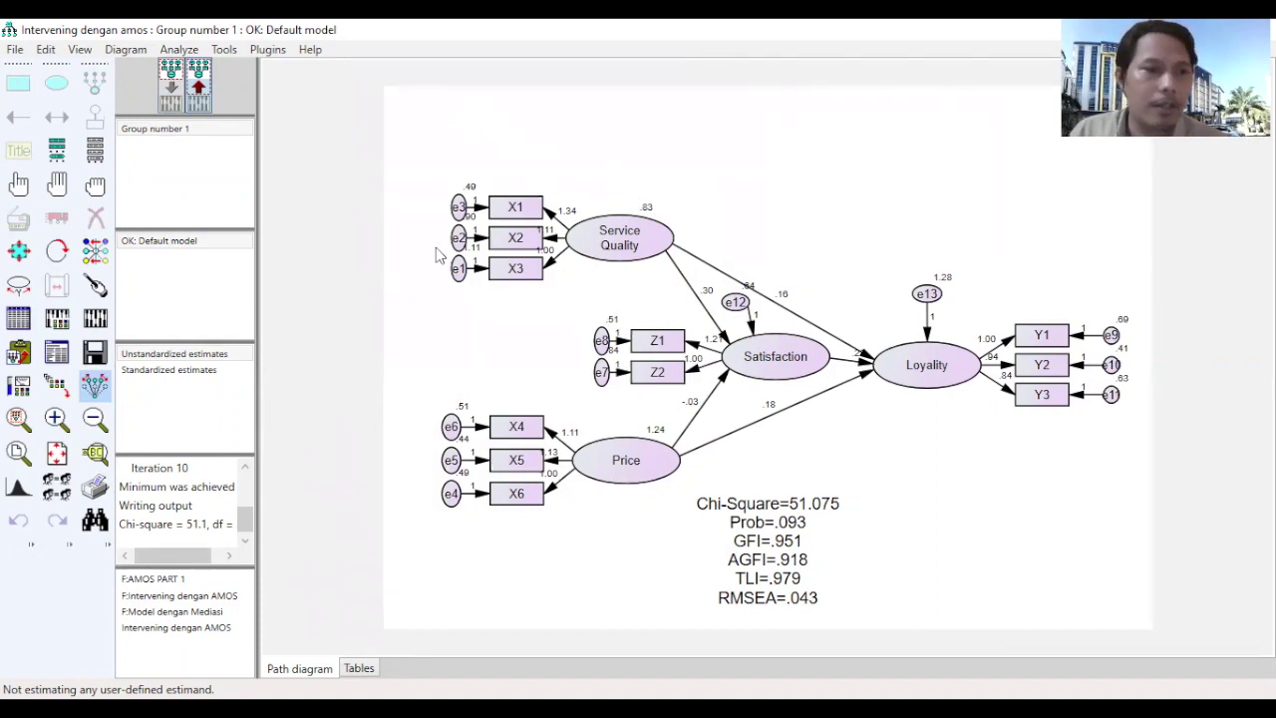
Check the enabled analysis output options and open the text output of the estimated model
{"action": "left_click", "coordinate": [58, 318]}
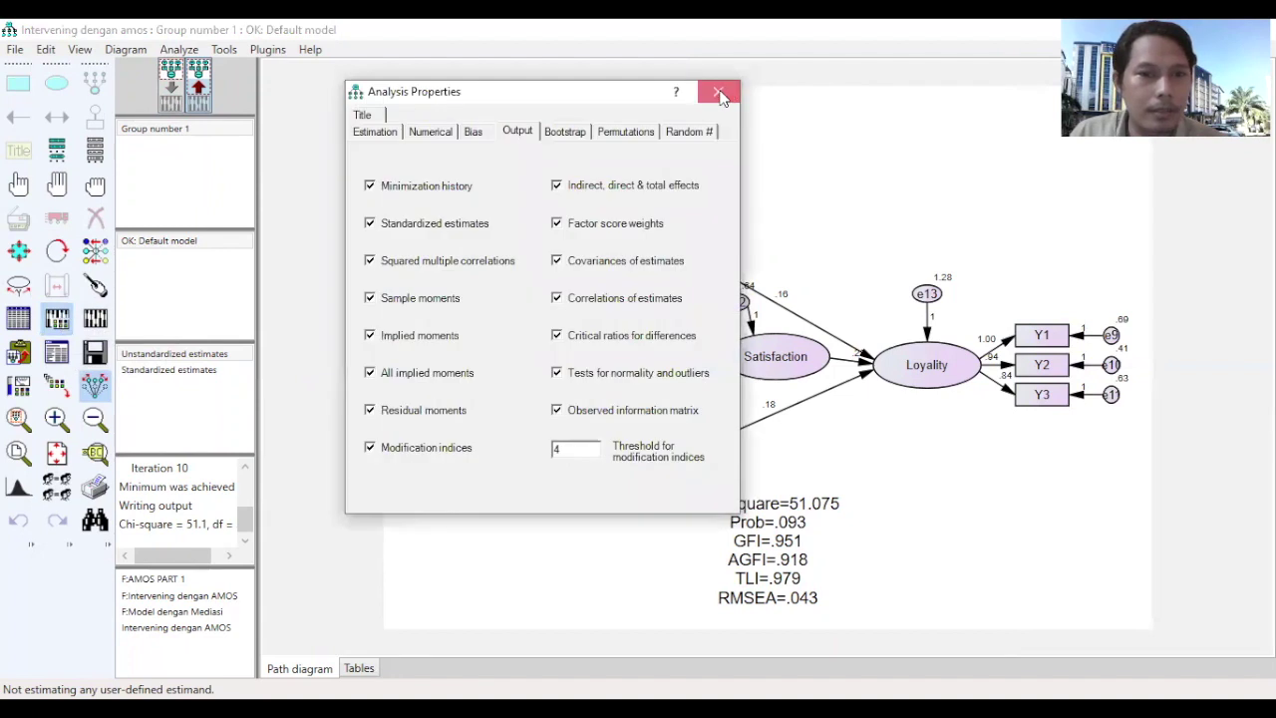
{"action": "key", "text": "Escape"}
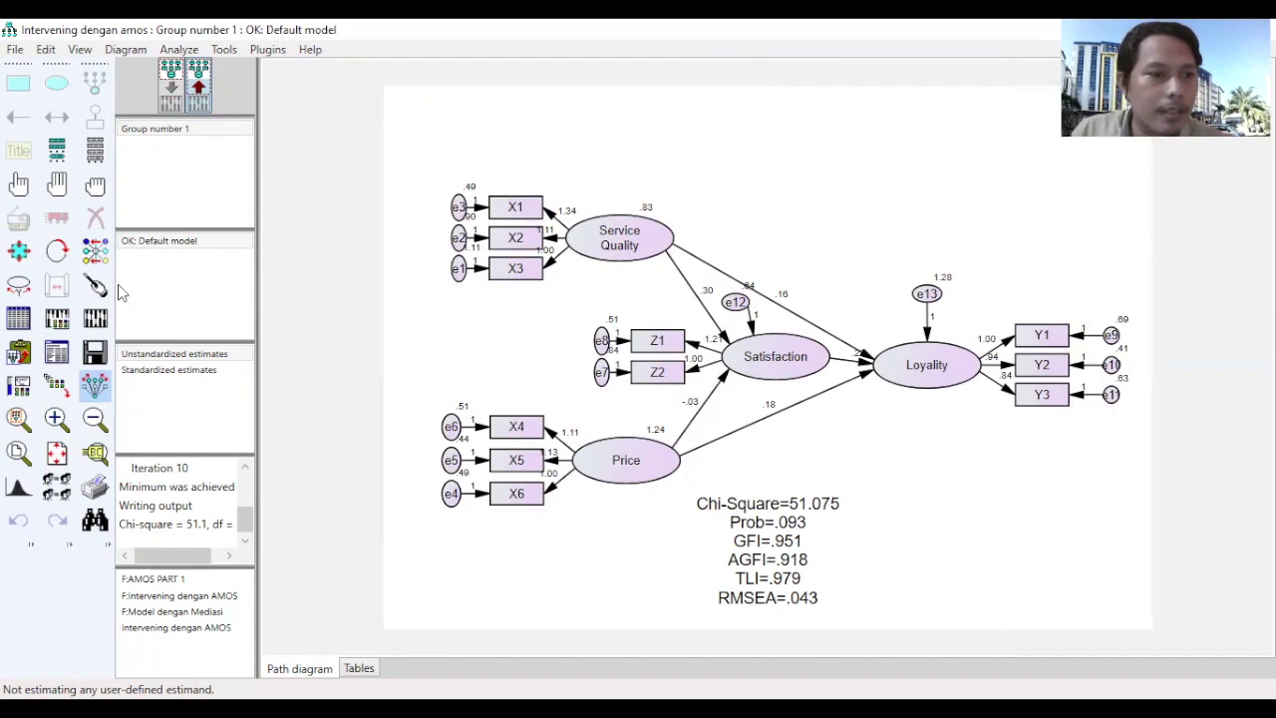
{"action": "left_click", "coordinate": [59, 359]}
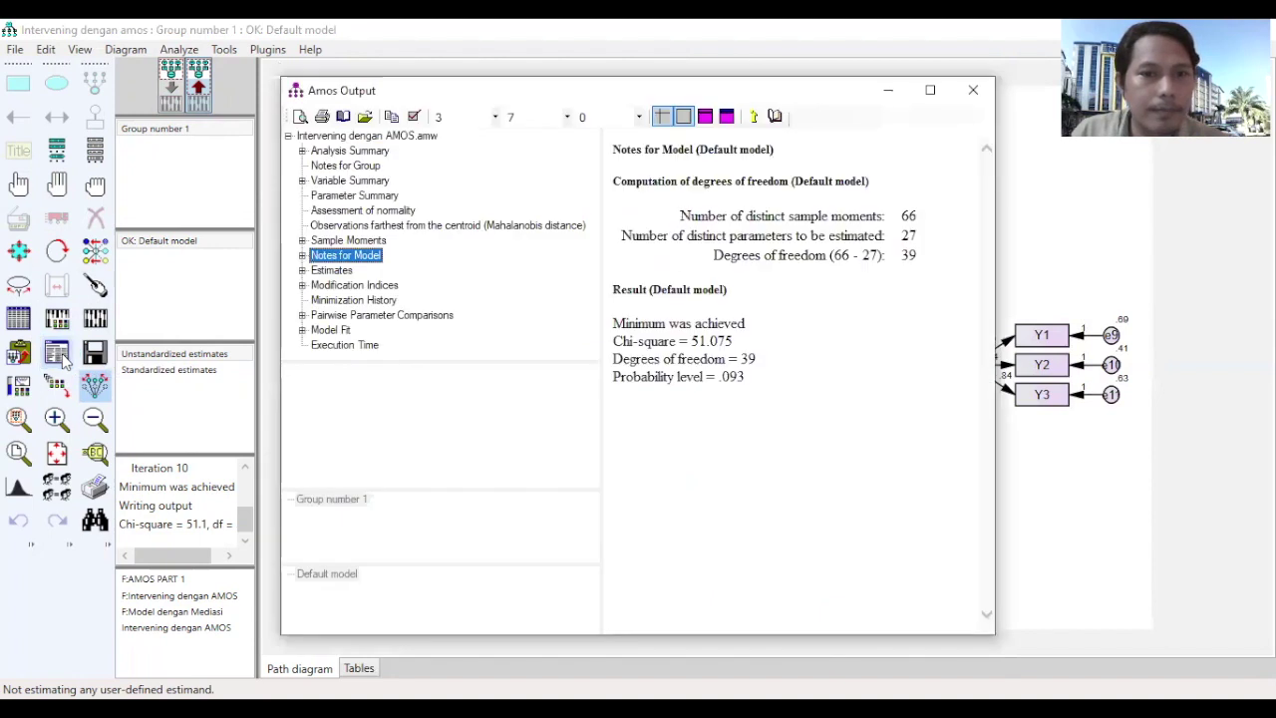
{"action": "left_click", "coordinate": [973, 91]}
{"action": "left_click", "coordinate": [86, 55]}
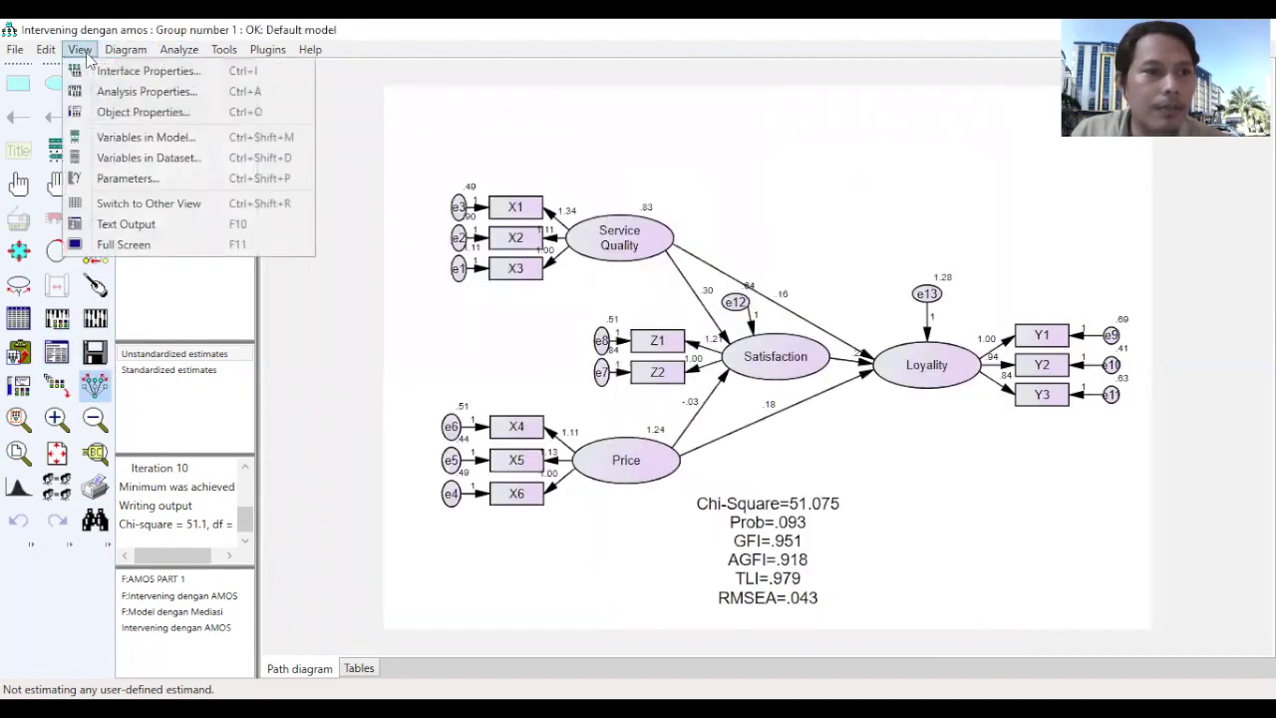
{"action": "left_click", "coordinate": [131, 224]}
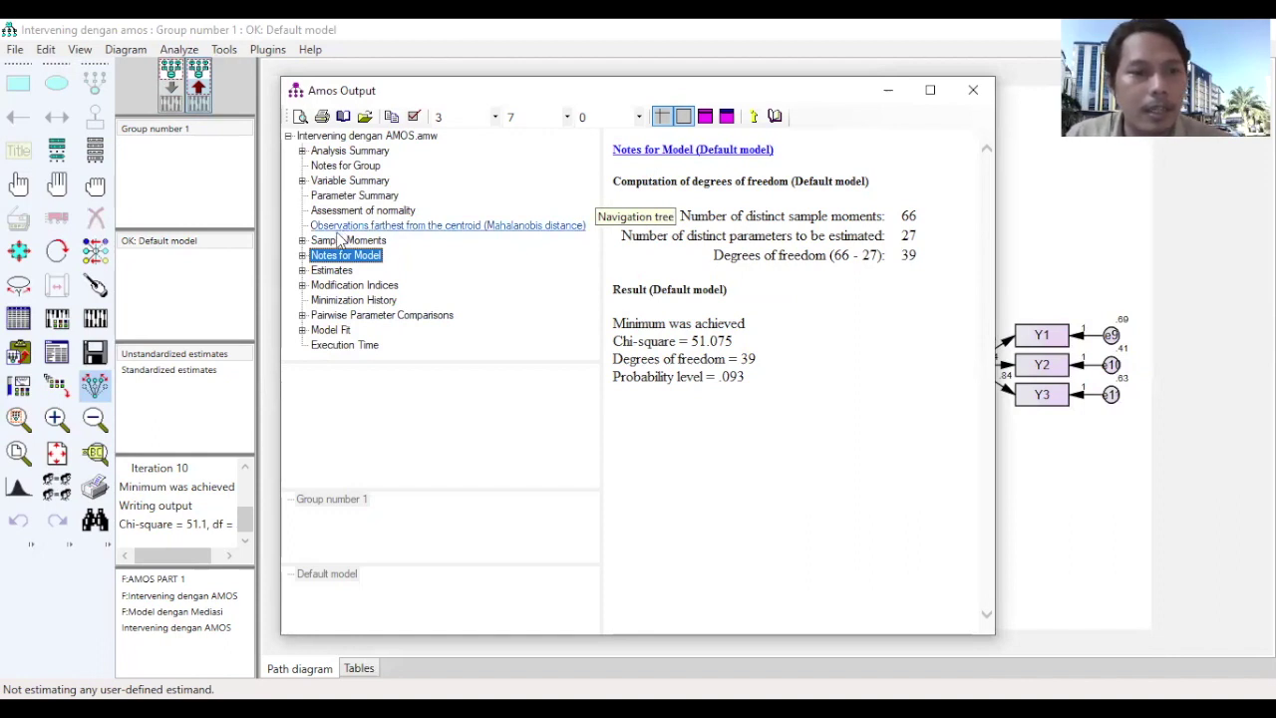
Examine the Mahalanobis distance table of observations farthest from the centroid in the maximized output window
{"action": "left_click", "coordinate": [445, 227]}
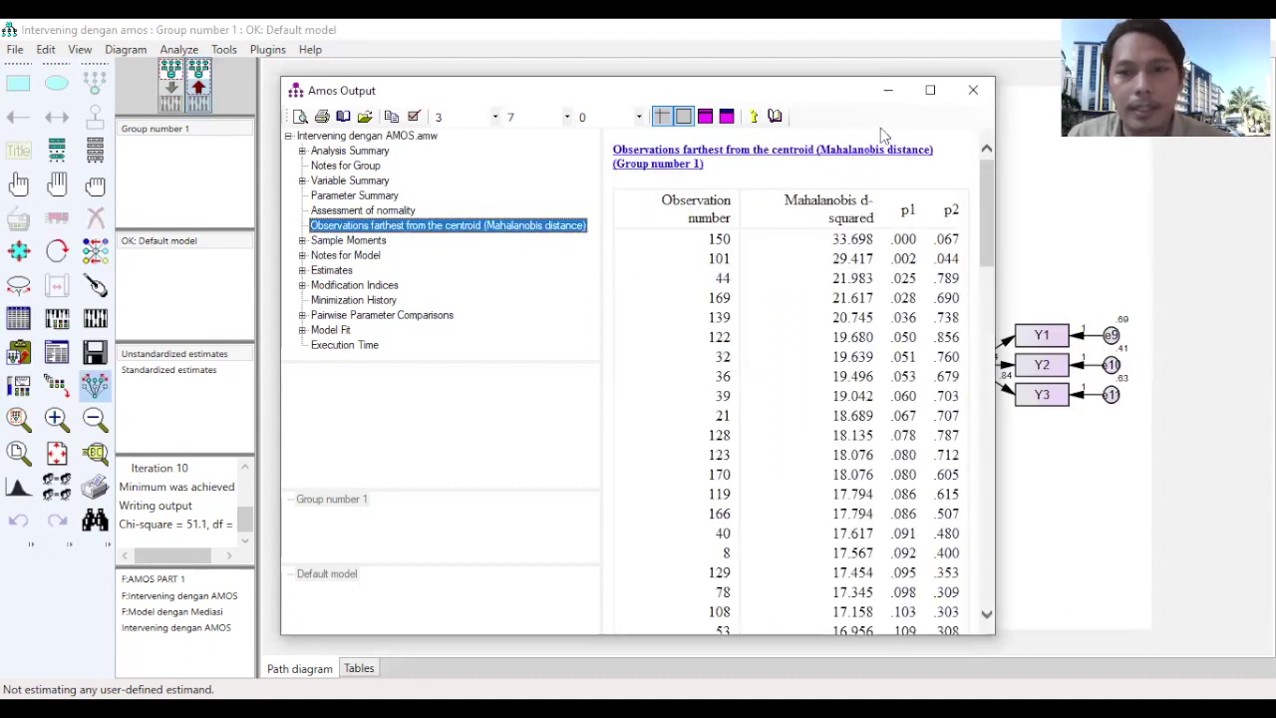
{"action": "left_click", "coordinate": [932, 92]}
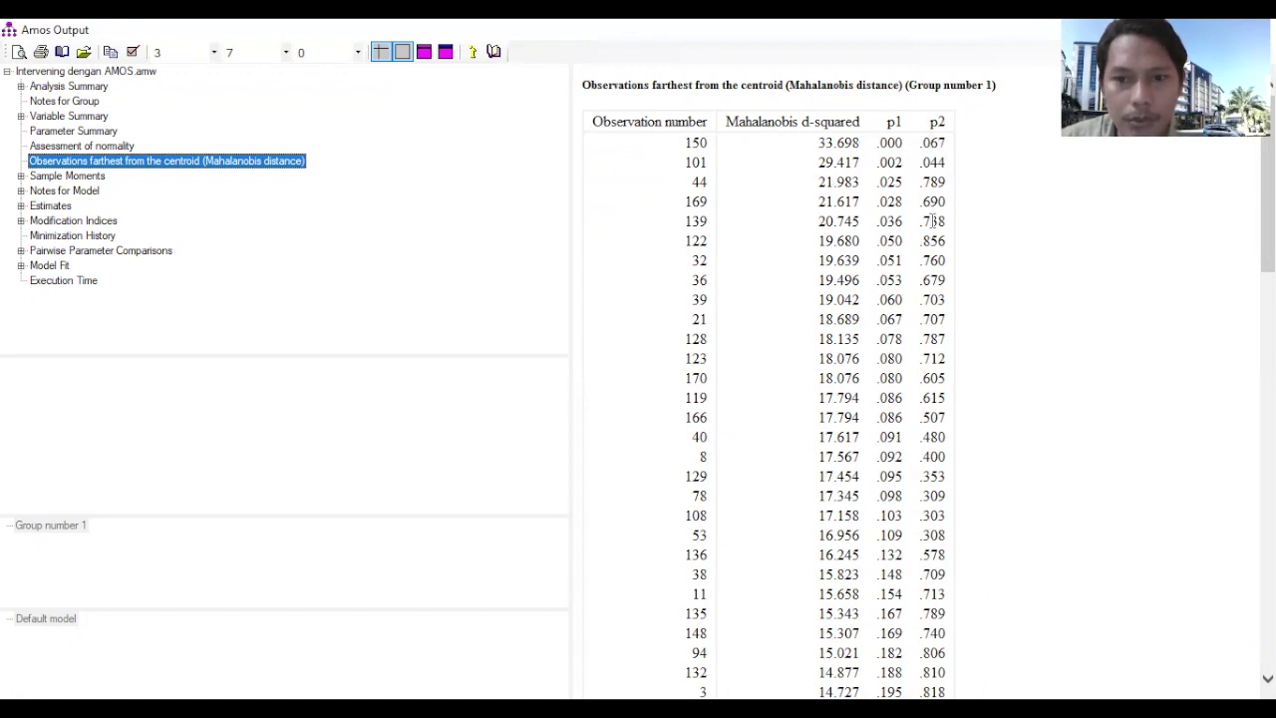
{"action": "scroll", "coordinate": [933, 220], "scroll_direction": "down", "scroll_amount": 11}
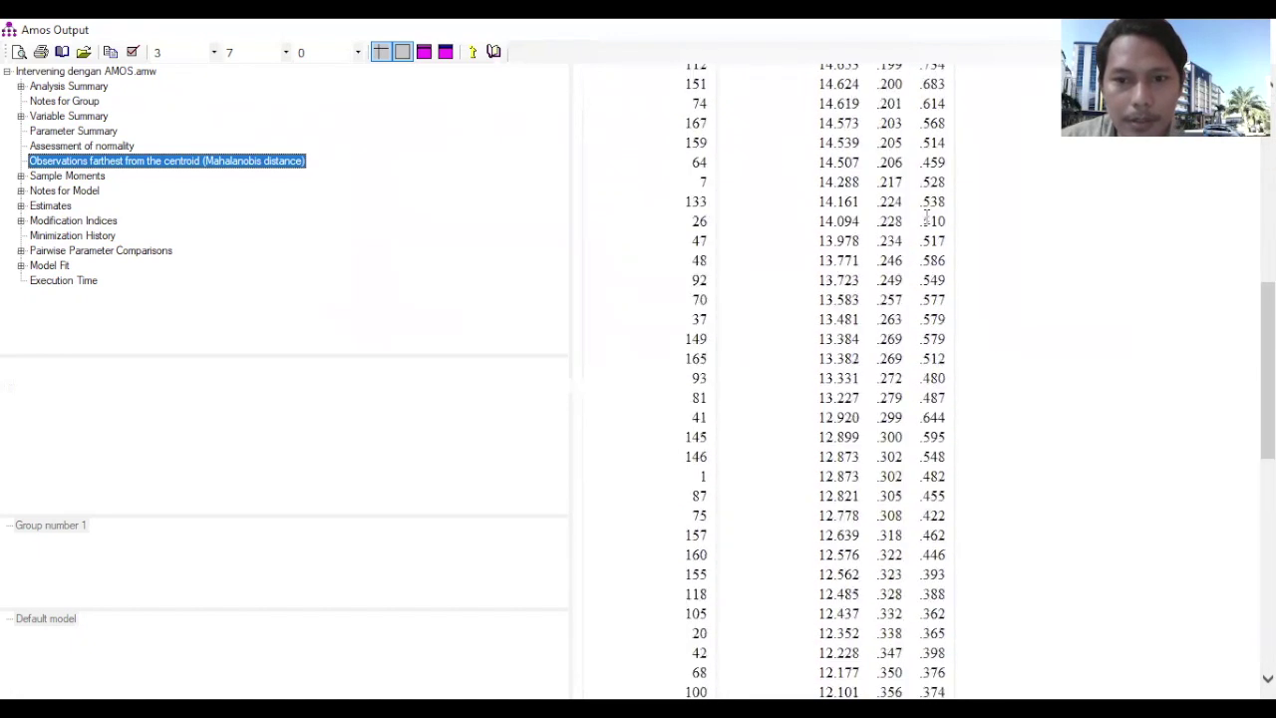
{"action": "scroll", "coordinate": [927, 220], "scroll_direction": "down", "scroll_amount": 11}
{"action": "scroll", "coordinate": [927, 220], "scroll_direction": "down", "scroll_amount": 2}
{"action": "scroll", "coordinate": [903, 489], "scroll_direction": "up", "scroll_amount": 2}
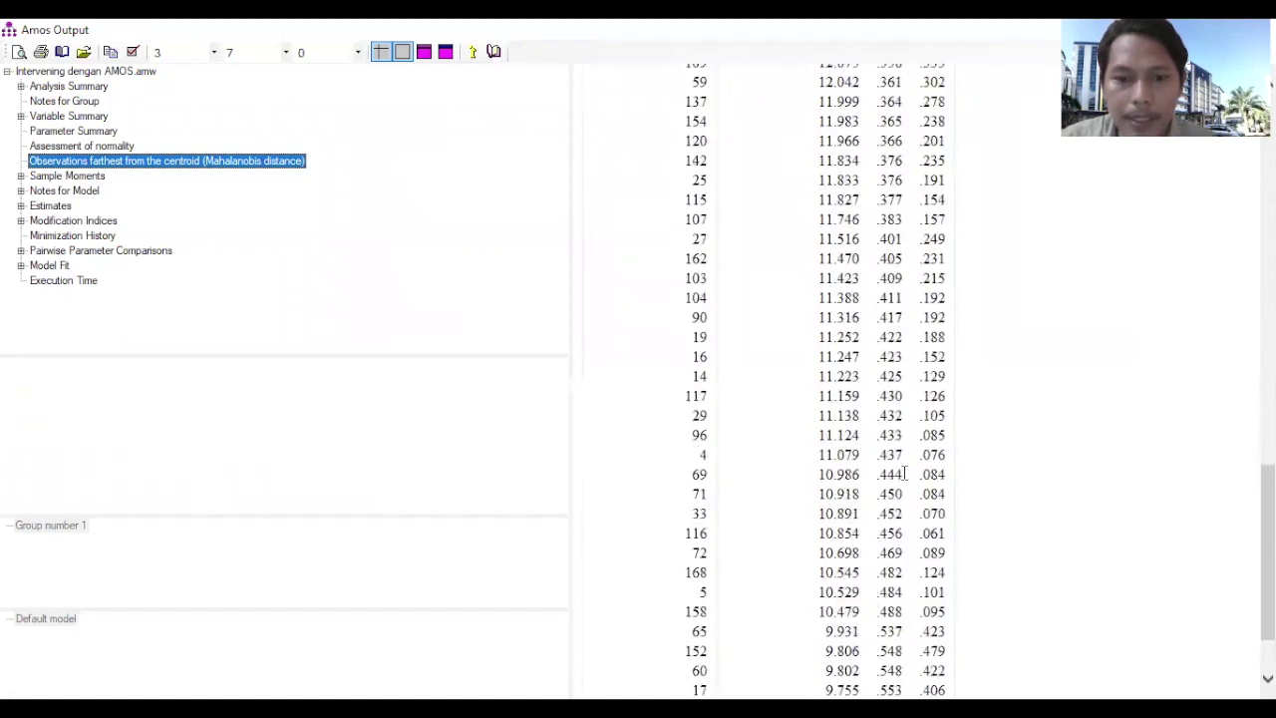
{"action": "scroll", "coordinate": [905, 474], "scroll_direction": "up", "scroll_amount": 20}
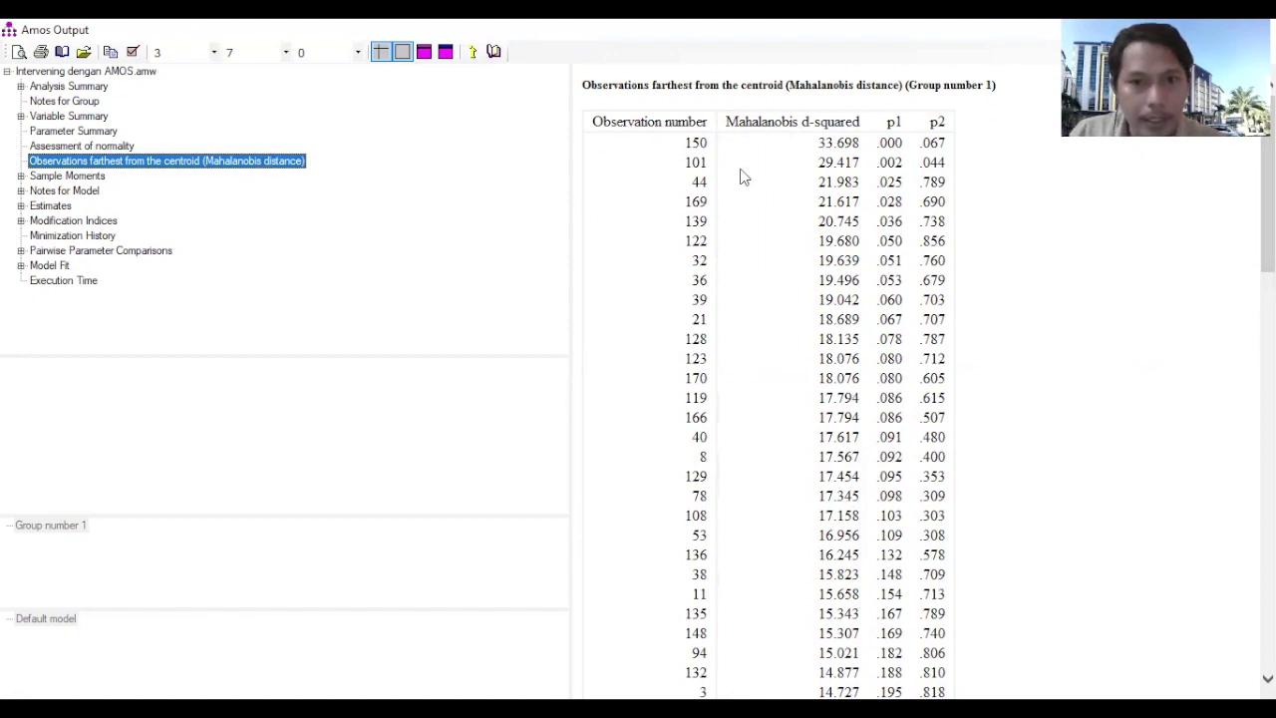
{"action": "left_click", "coordinate": [265, 162]}
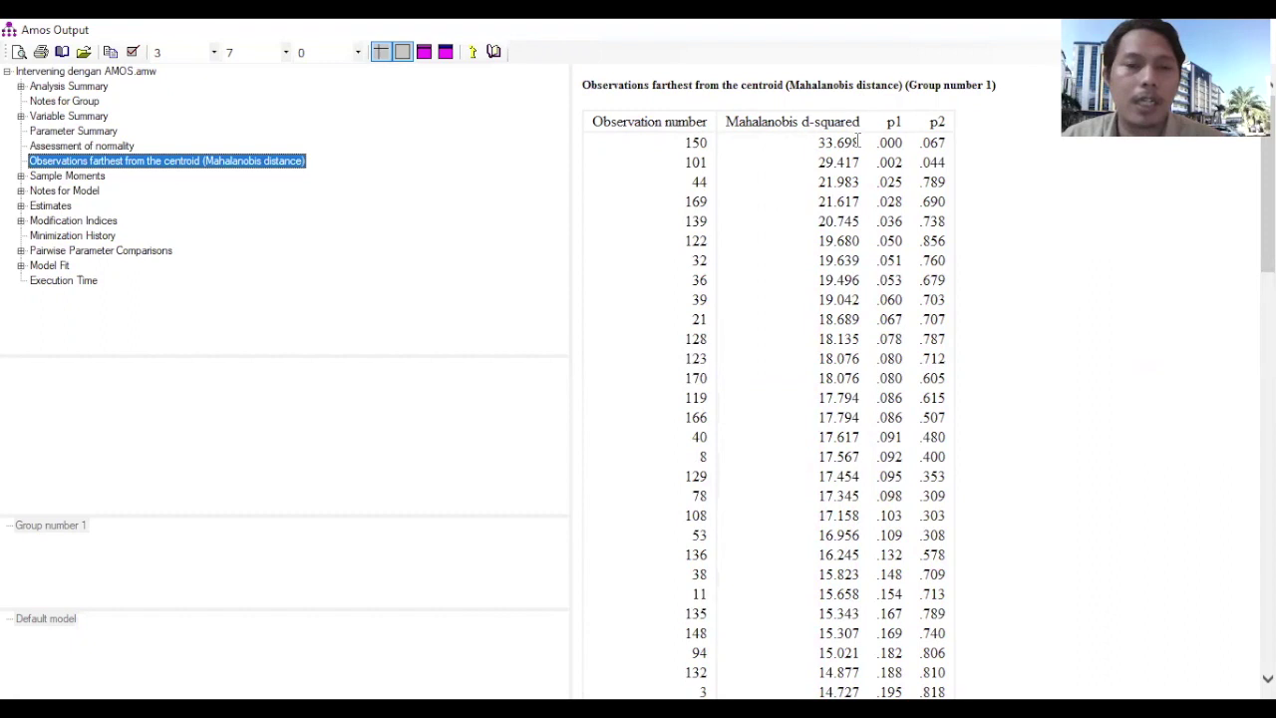
Review the assessment of normality, the sample moments and the notes for the default model
{"action": "left_click", "coordinate": [111, 147]}
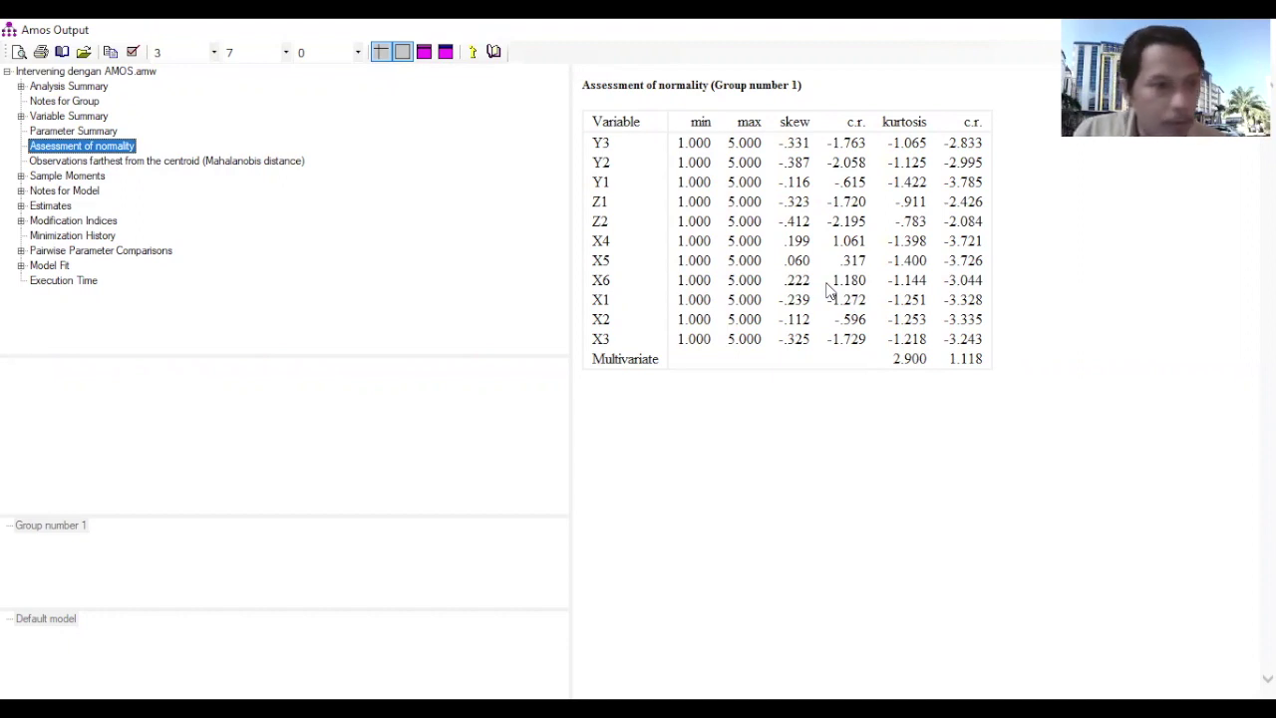
{"action": "left_click", "coordinate": [74, 179]}
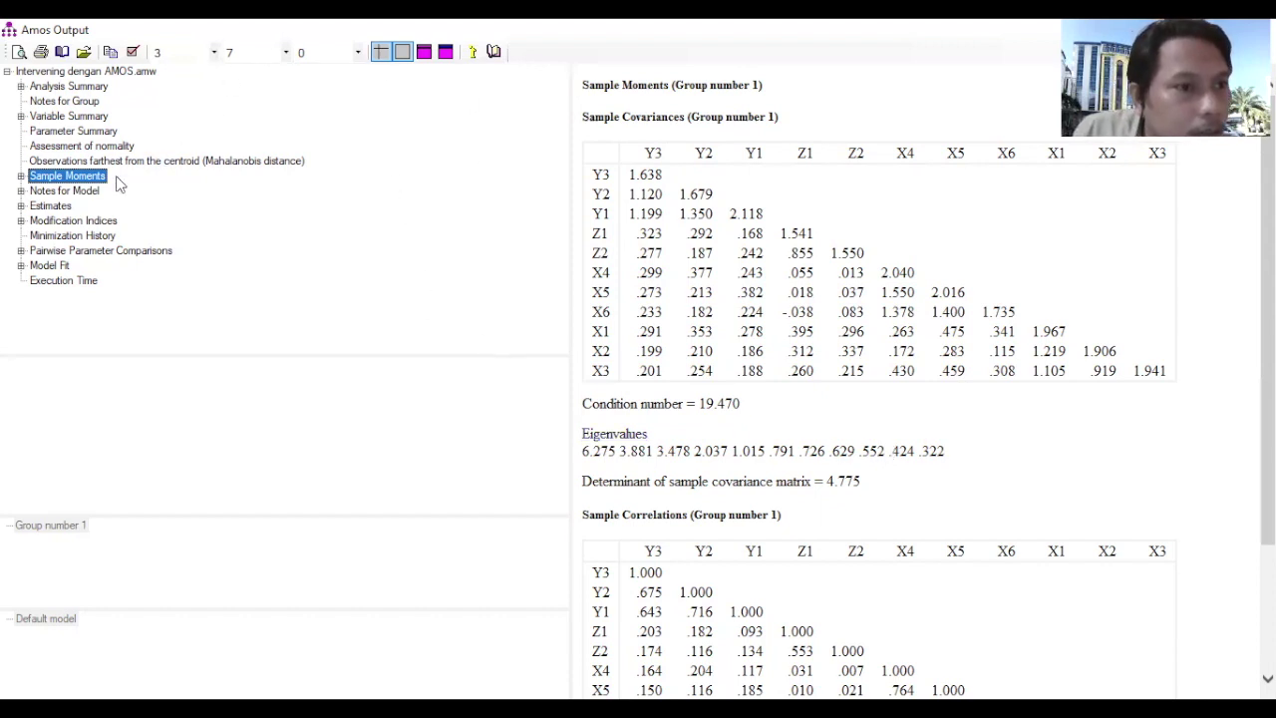
{"action": "left_click", "coordinate": [80, 191]}
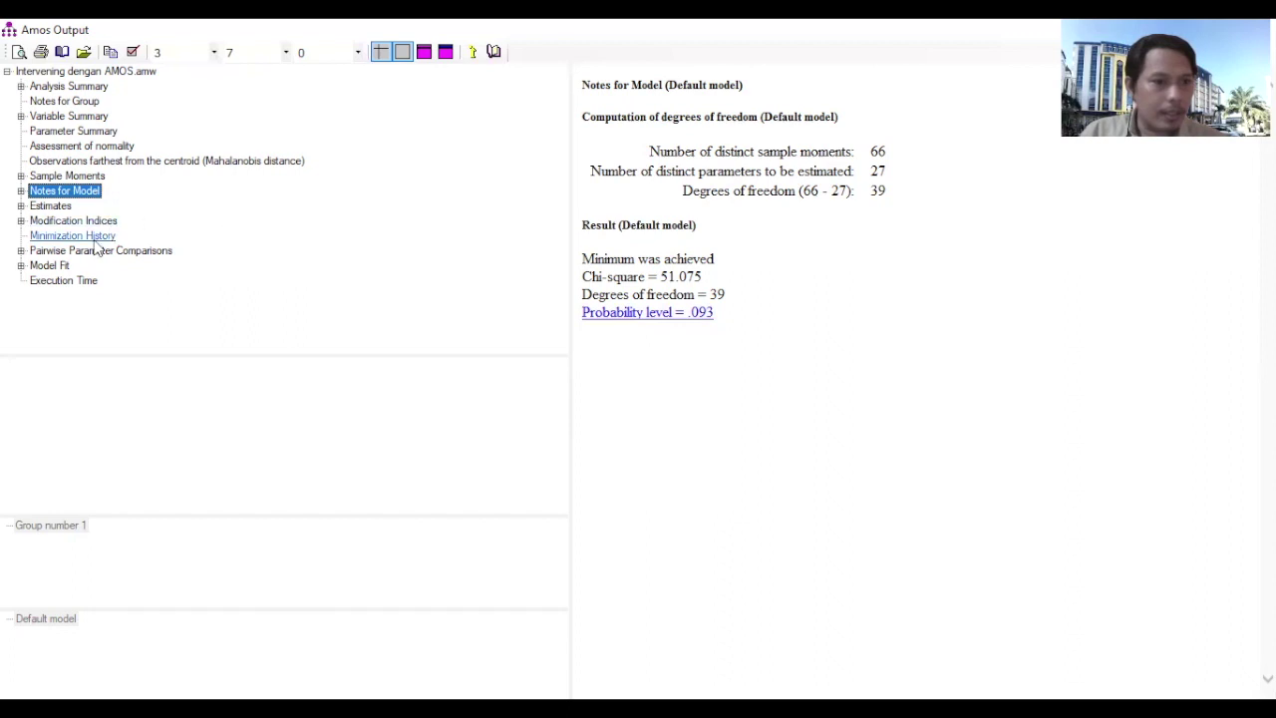
Examine the model fit summary from CMIN, GFI and baseline comparisons through to RMSEA and AIC
{"action": "left_click", "coordinate": [52, 265]}
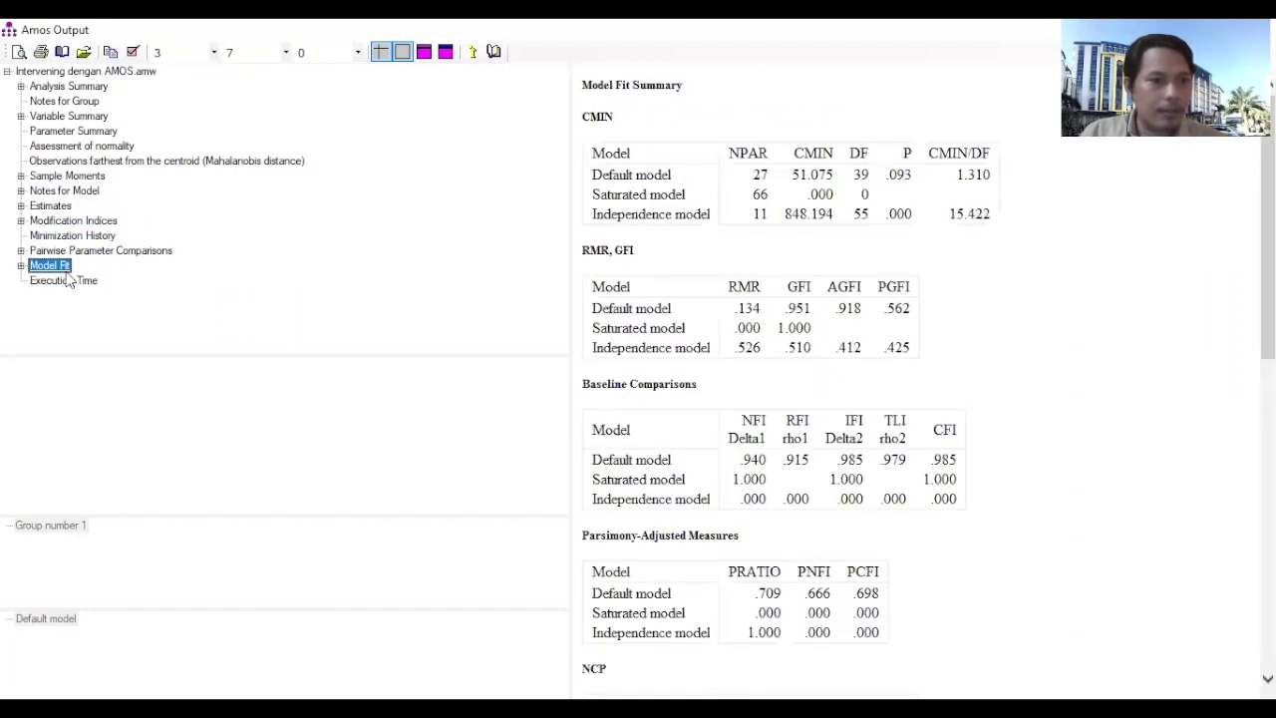
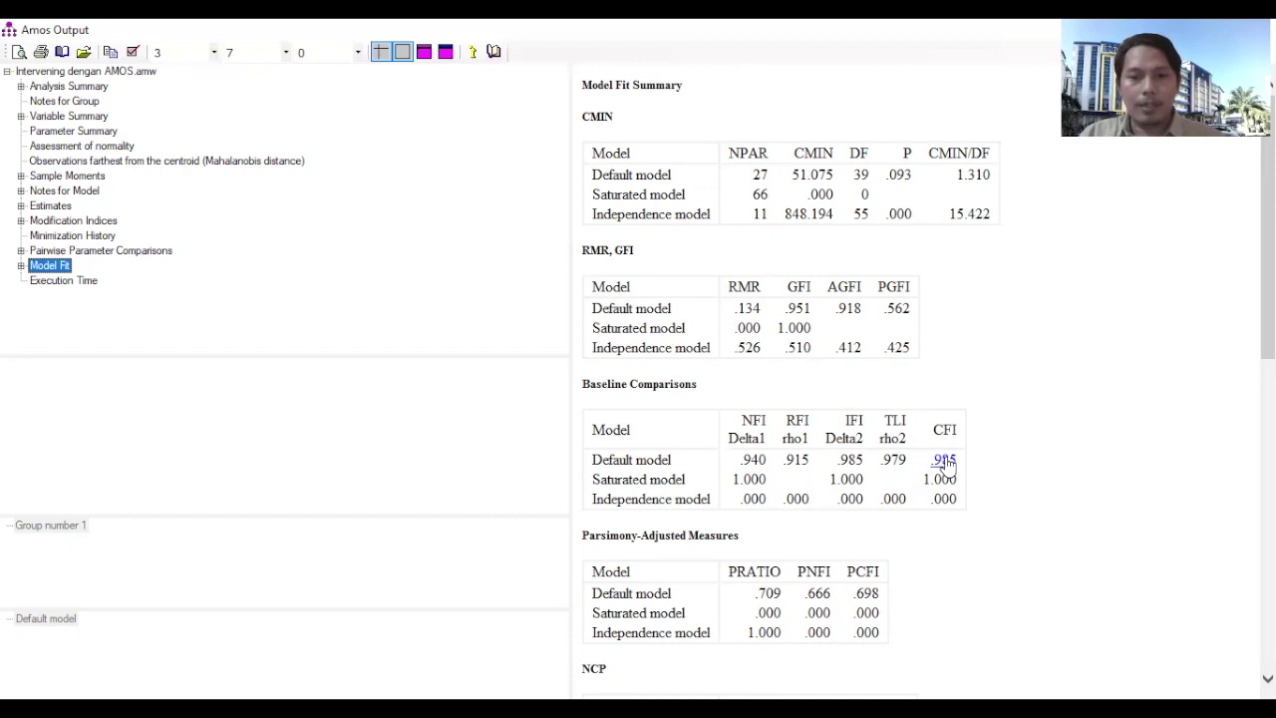
{"action": "scroll", "coordinate": [944, 464], "scroll_direction": "down", "scroll_amount": 2}
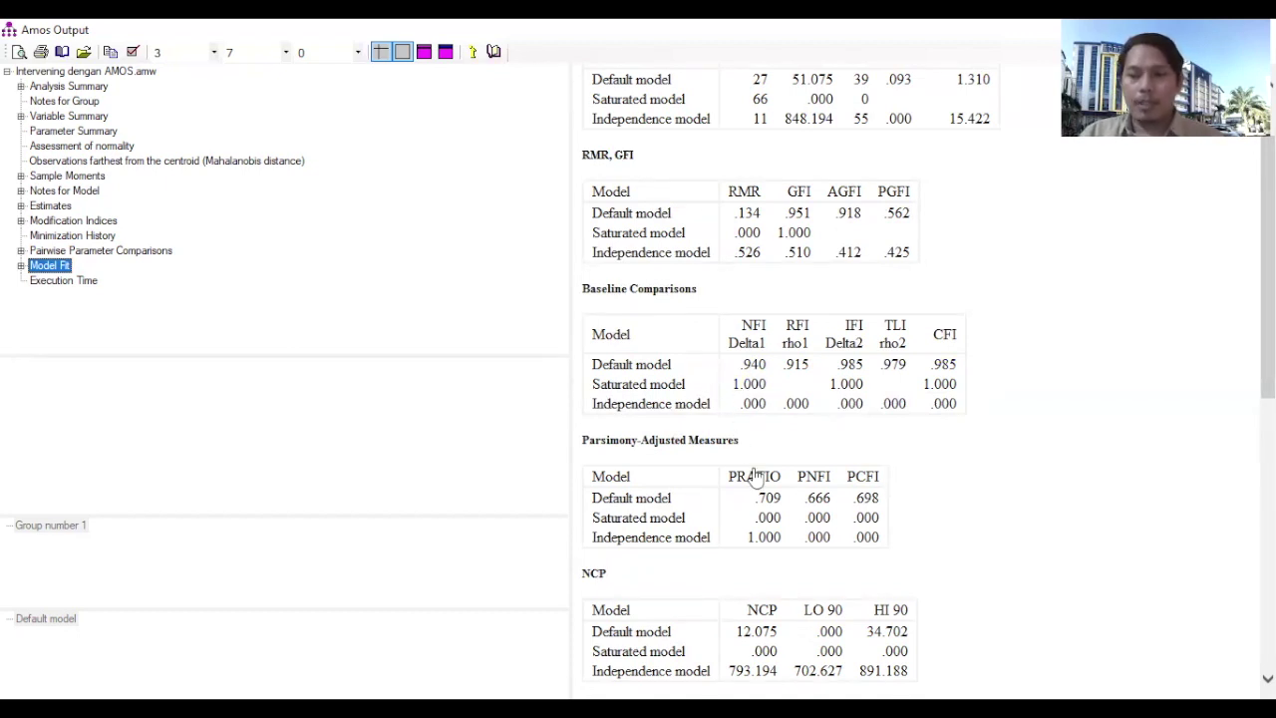
{"action": "scroll", "coordinate": [728, 504], "scroll_direction": "down", "scroll_amount": 2}
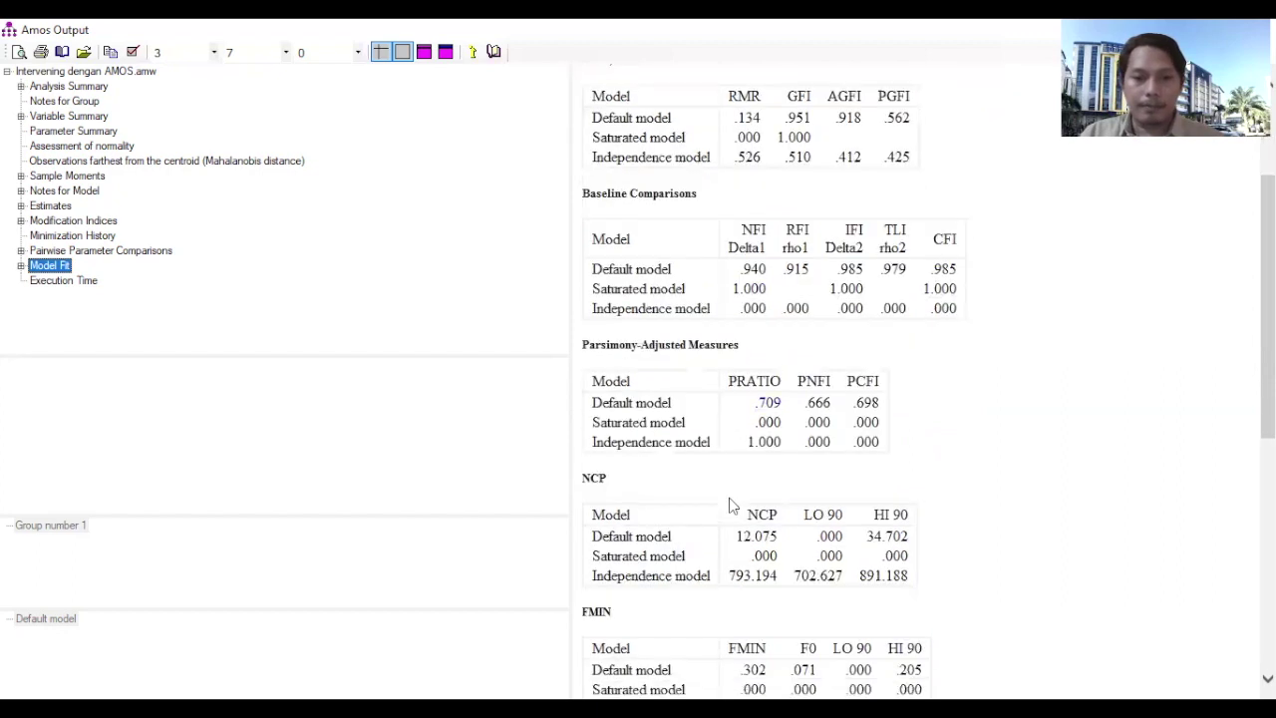
{"action": "scroll", "coordinate": [729, 504], "scroll_direction": "down", "scroll_amount": 4}
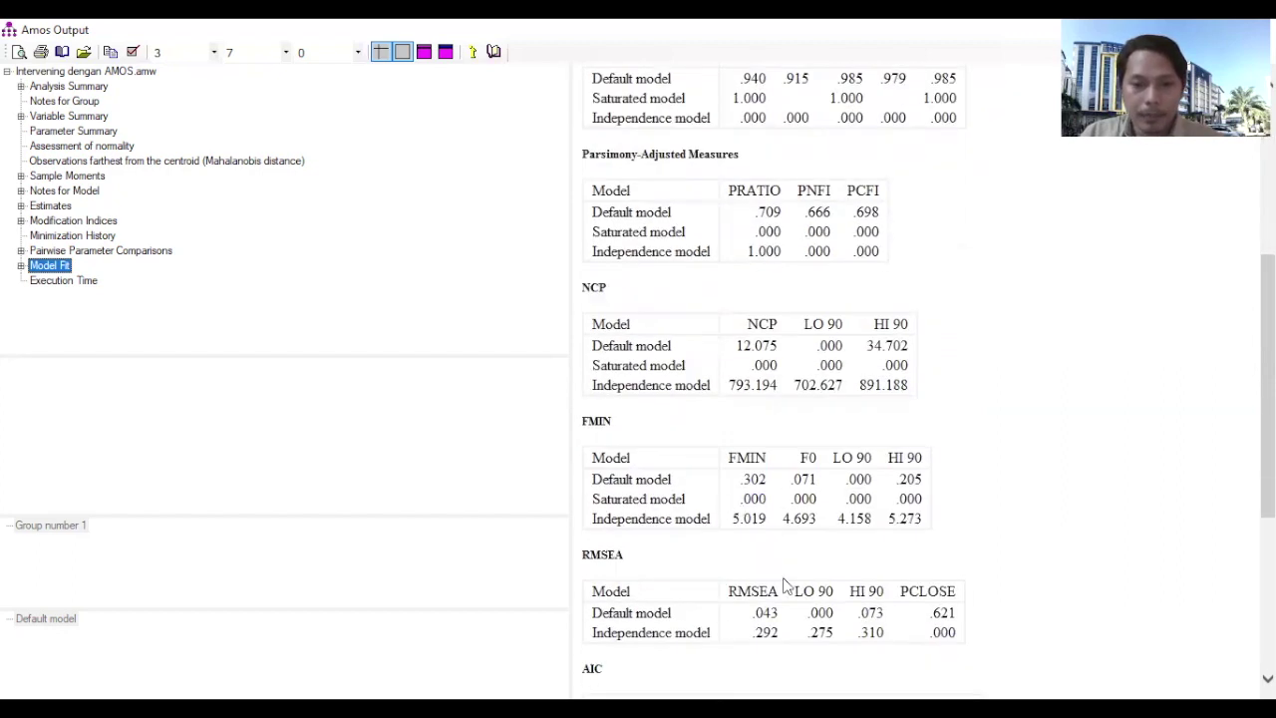
{"action": "scroll", "coordinate": [784, 573], "scroll_direction": "down", "scroll_amount": 2}
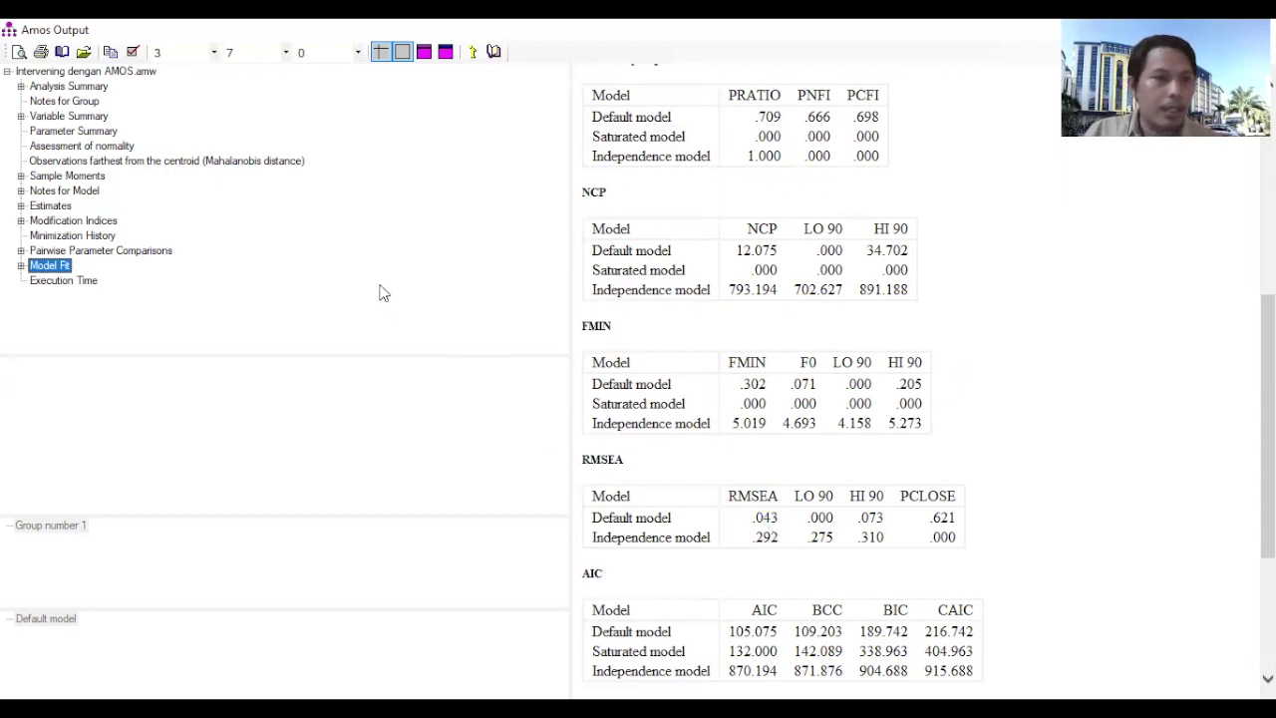
Examine the unstandardized and standardized regression weights in the estimates for the default model
{"action": "left_click", "coordinate": [45, 207]}
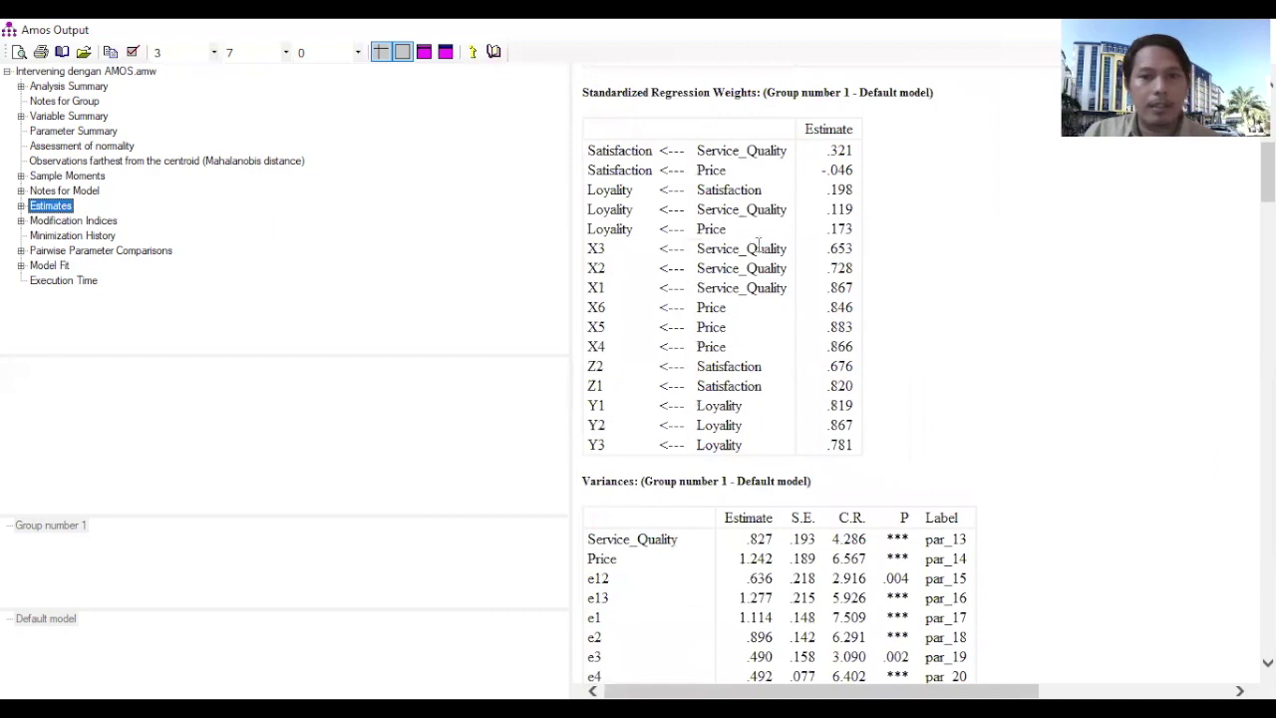
{"action": "scroll", "coordinate": [840, 235], "scroll_direction": "up", "scroll_amount": 8}
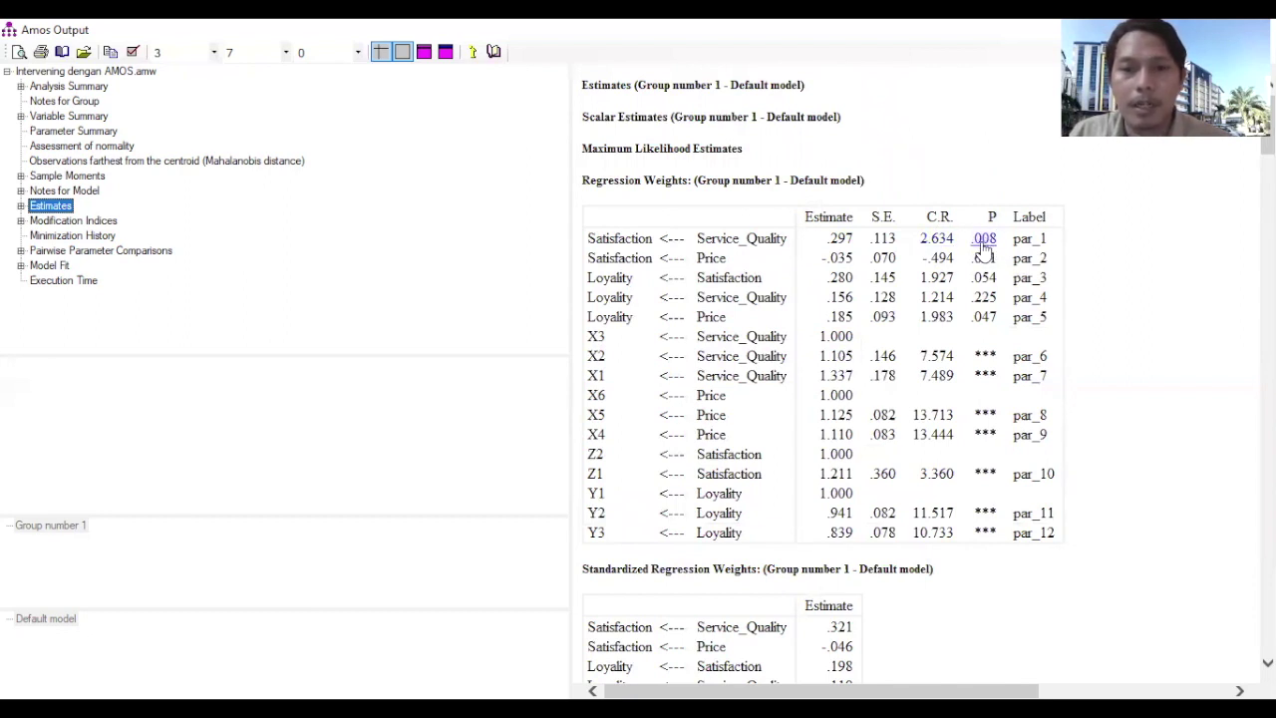
{"action": "scroll", "coordinate": [982, 246], "scroll_direction": "down", "scroll_amount": 2}
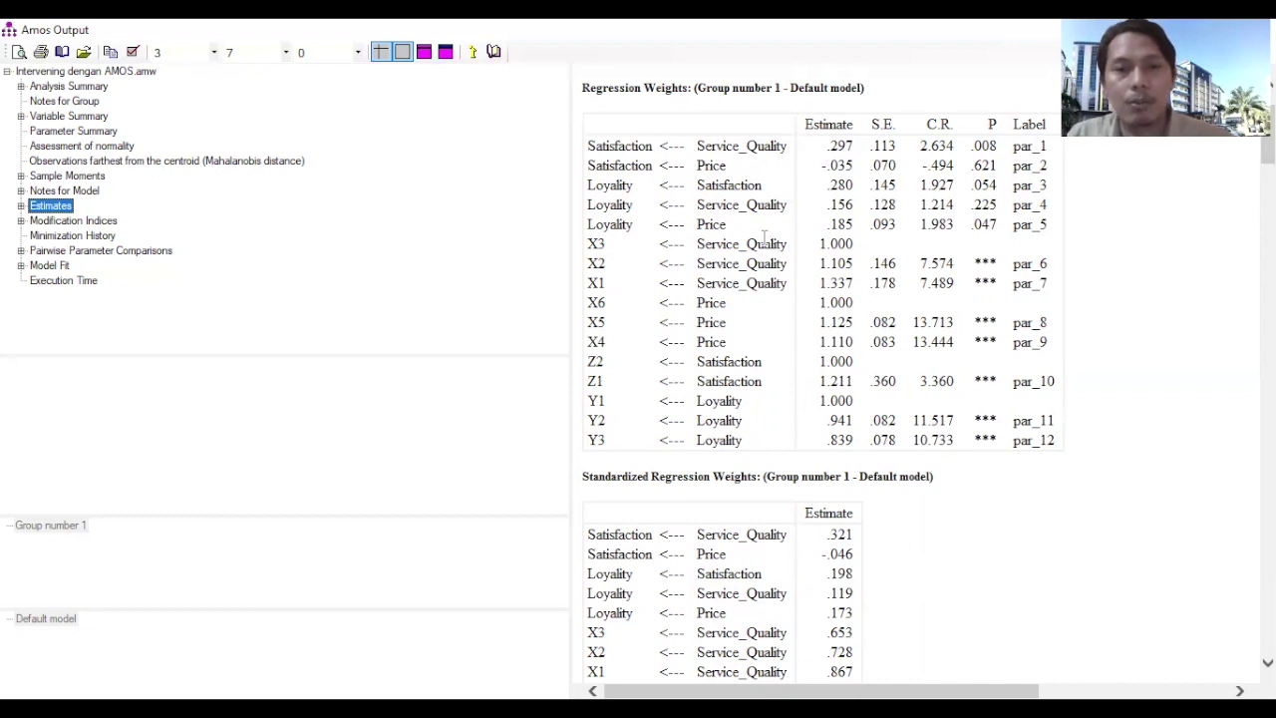
{"action": "scroll", "coordinate": [764, 322], "scroll_direction": "down", "scroll_amount": 10}
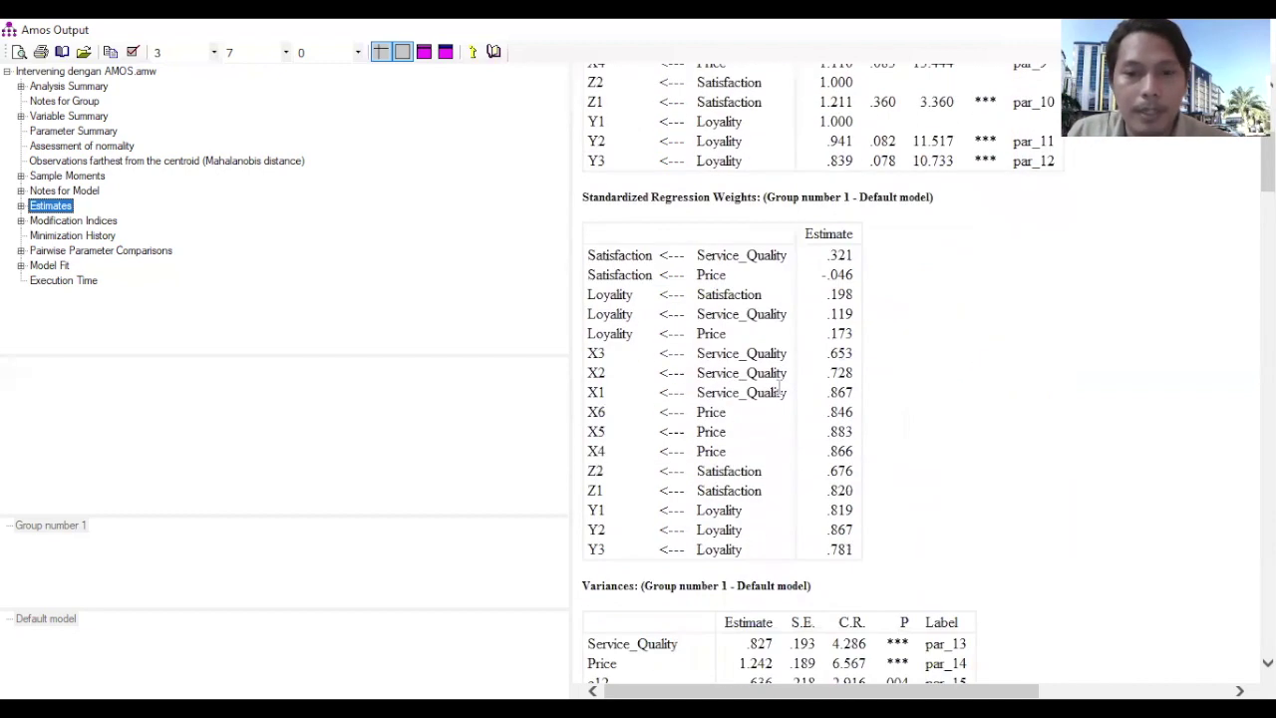
Look through the implied covariance and correlation matrices and the residual covariances in the estimates
{"action": "scroll", "coordinate": [776, 375], "scroll_direction": "down", "scroll_amount": 19}
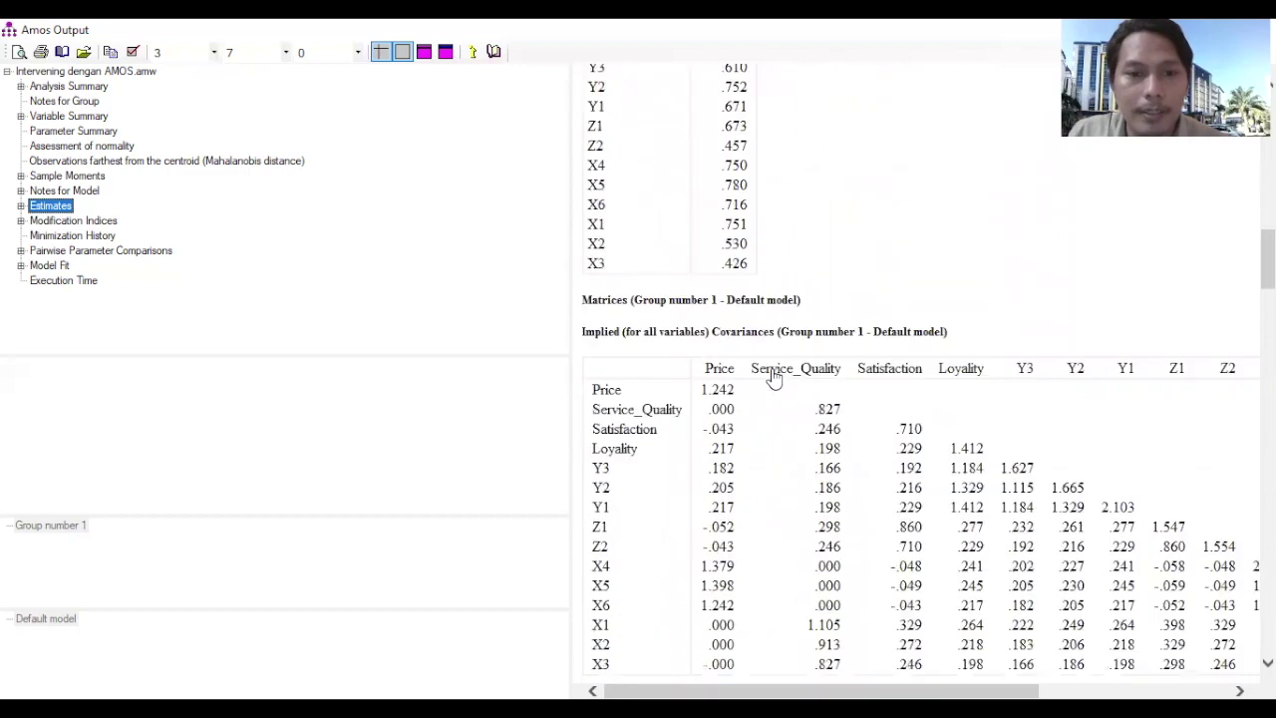
{"action": "scroll", "coordinate": [775, 375], "scroll_direction": "down", "scroll_amount": 20}
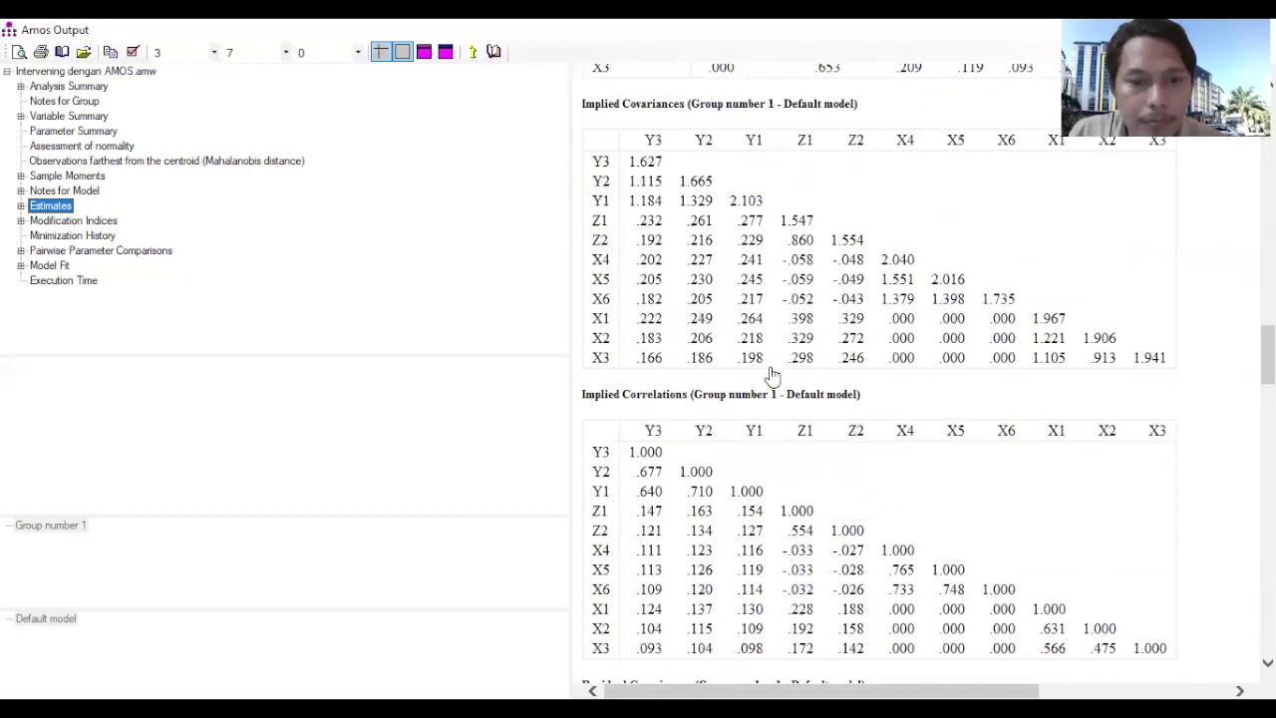
{"action": "scroll", "coordinate": [770, 373], "scroll_direction": "down", "scroll_amount": 2}
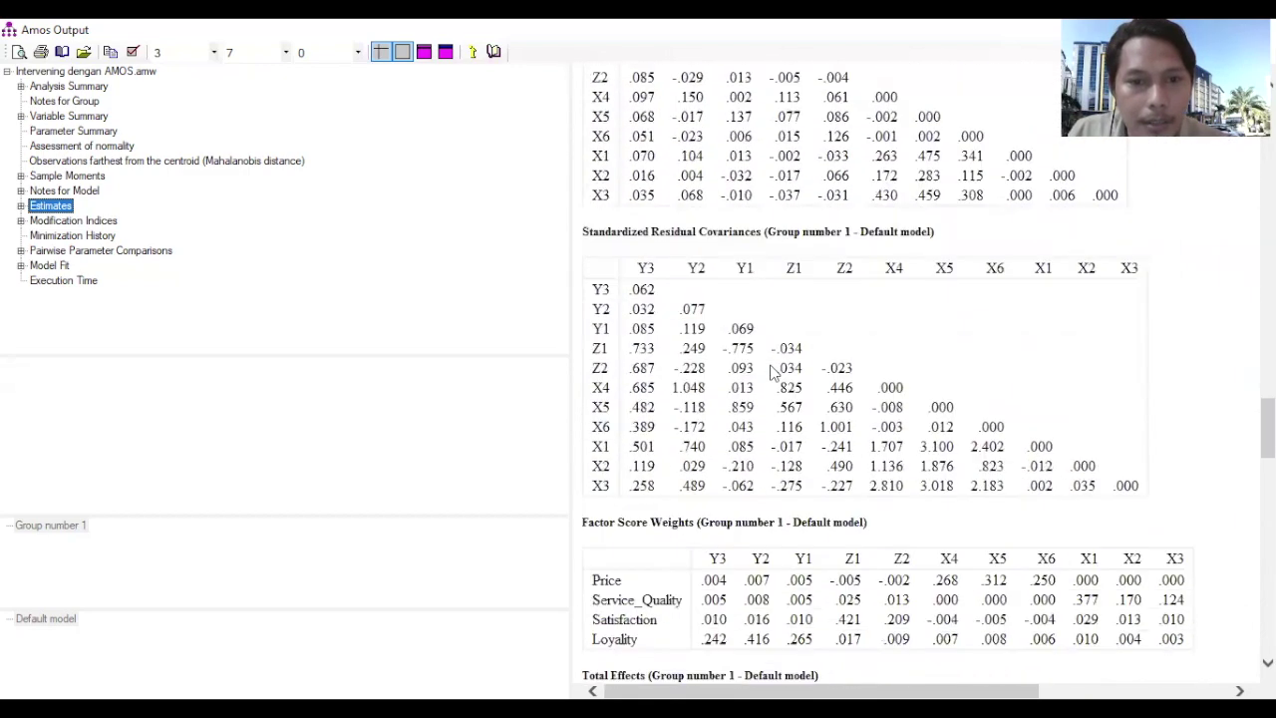
{"action": "scroll", "coordinate": [770, 373], "scroll_direction": "down", "scroll_amount": 5}
{"action": "scroll", "coordinate": [769, 373], "scroll_direction": "up", "scroll_amount": 14}
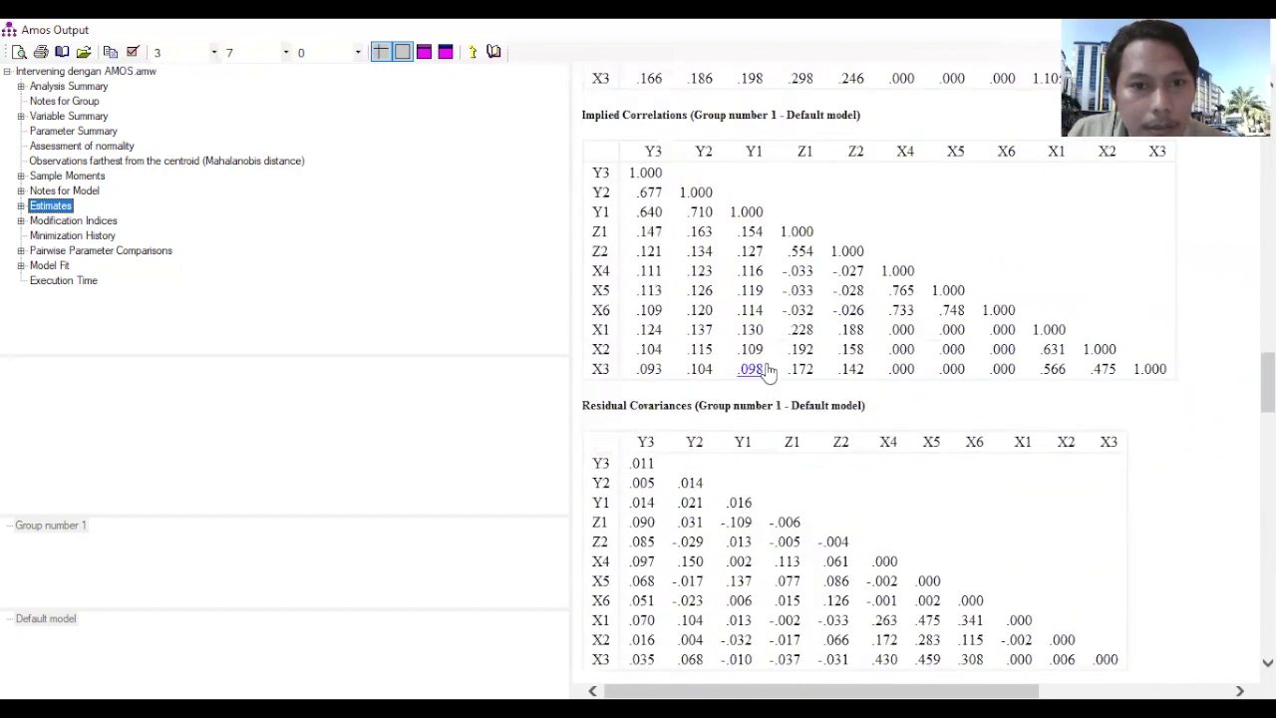
Examine the total and direct effects tables, both unstandardized and standardized, in the estimates
{"action": "scroll", "coordinate": [768, 371], "scroll_direction": "down", "scroll_amount": 18}
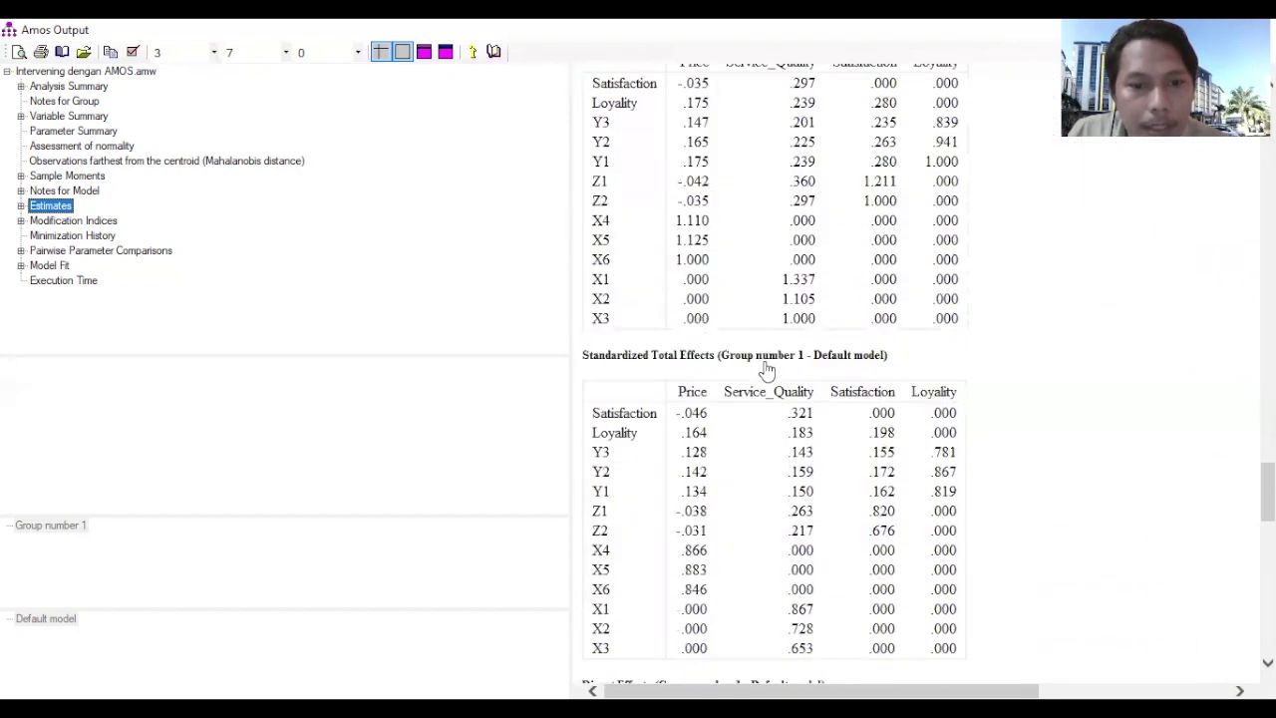
{"action": "scroll", "coordinate": [767, 371], "scroll_direction": "up", "scroll_amount": 8}
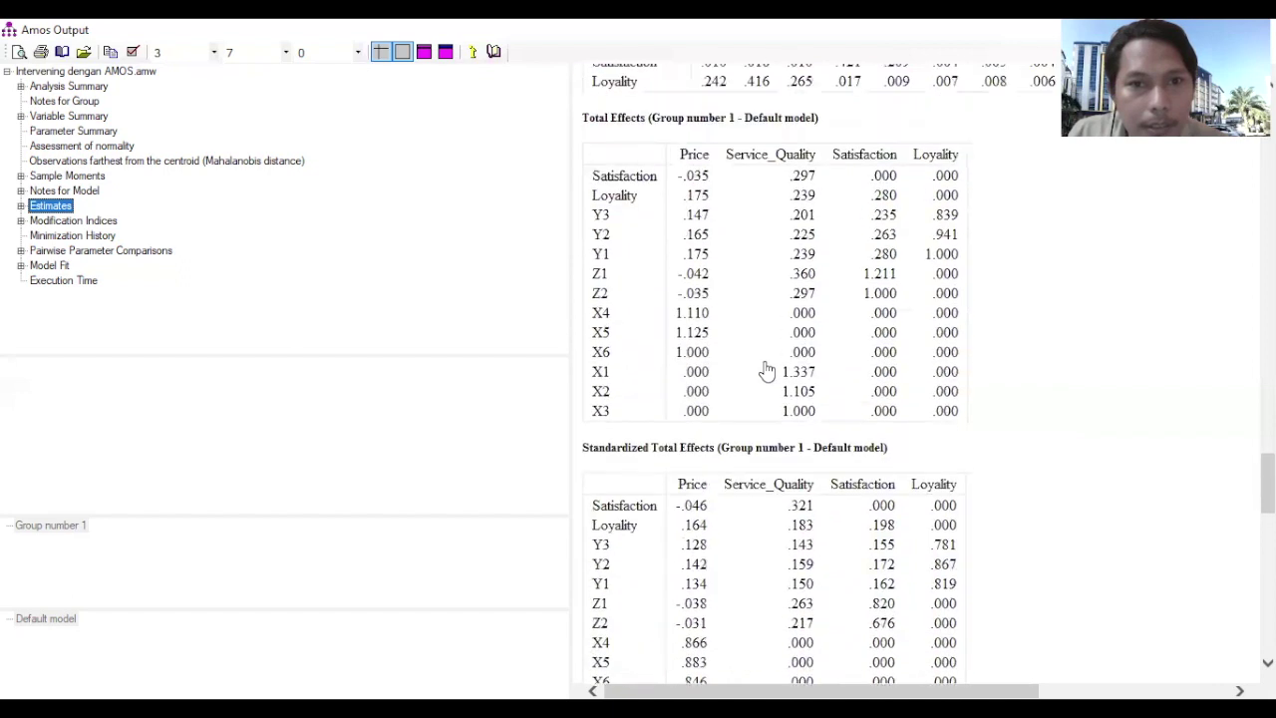
{"action": "scroll", "coordinate": [766, 371], "scroll_direction": "down", "scroll_amount": 3}
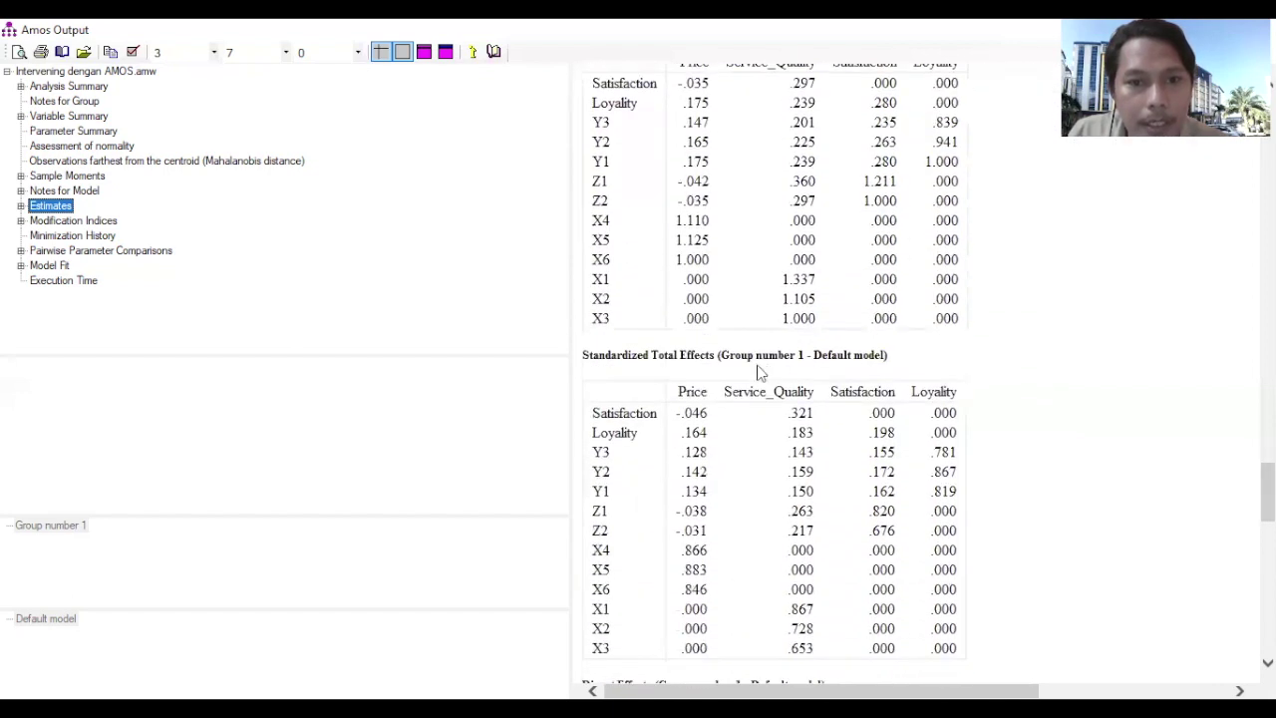
{"action": "scroll", "coordinate": [733, 359], "scroll_direction": "down", "scroll_amount": 6}
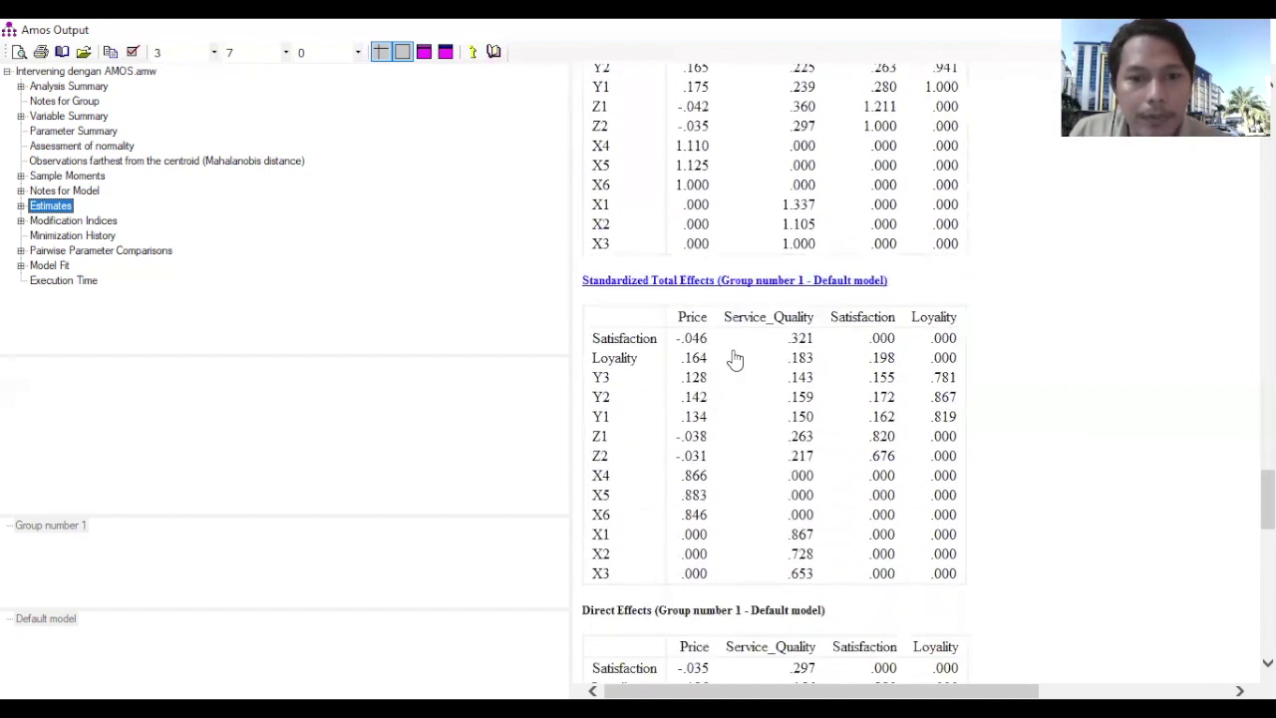
{"action": "scroll", "coordinate": [735, 359], "scroll_direction": "down", "scroll_amount": 2}
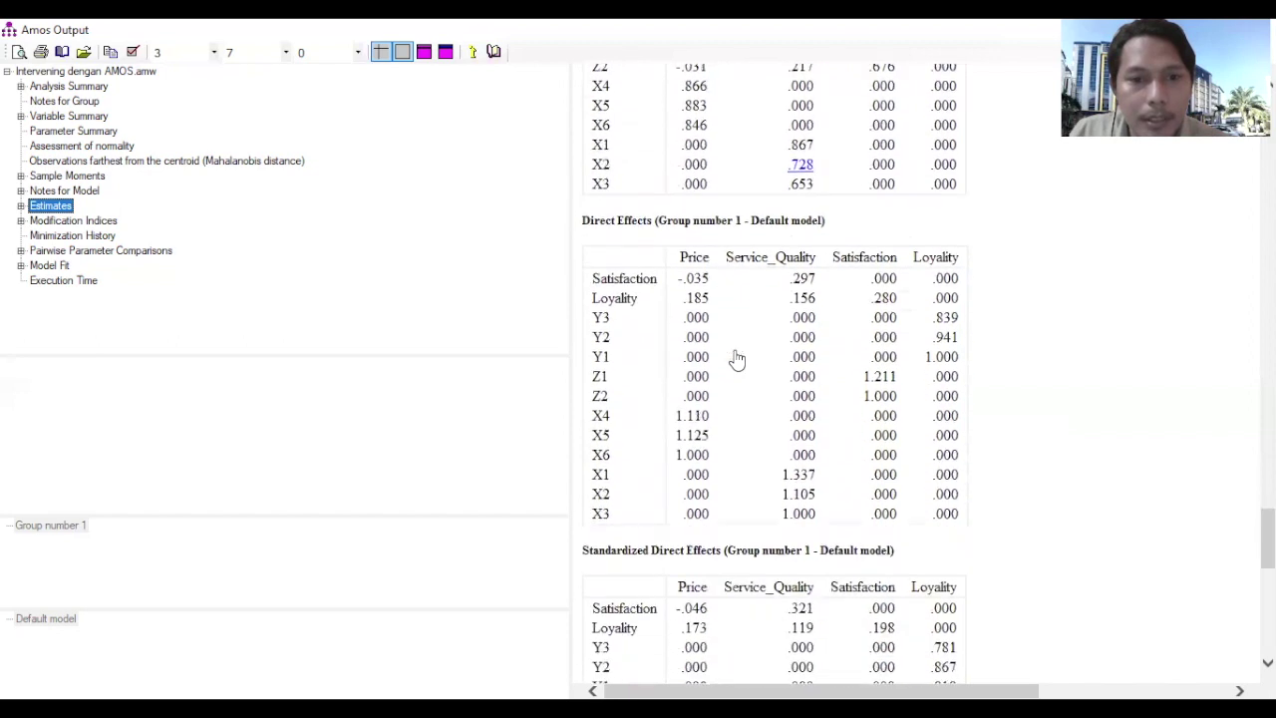
{"action": "scroll", "coordinate": [722, 331], "scroll_direction": "down", "scroll_amount": 8}
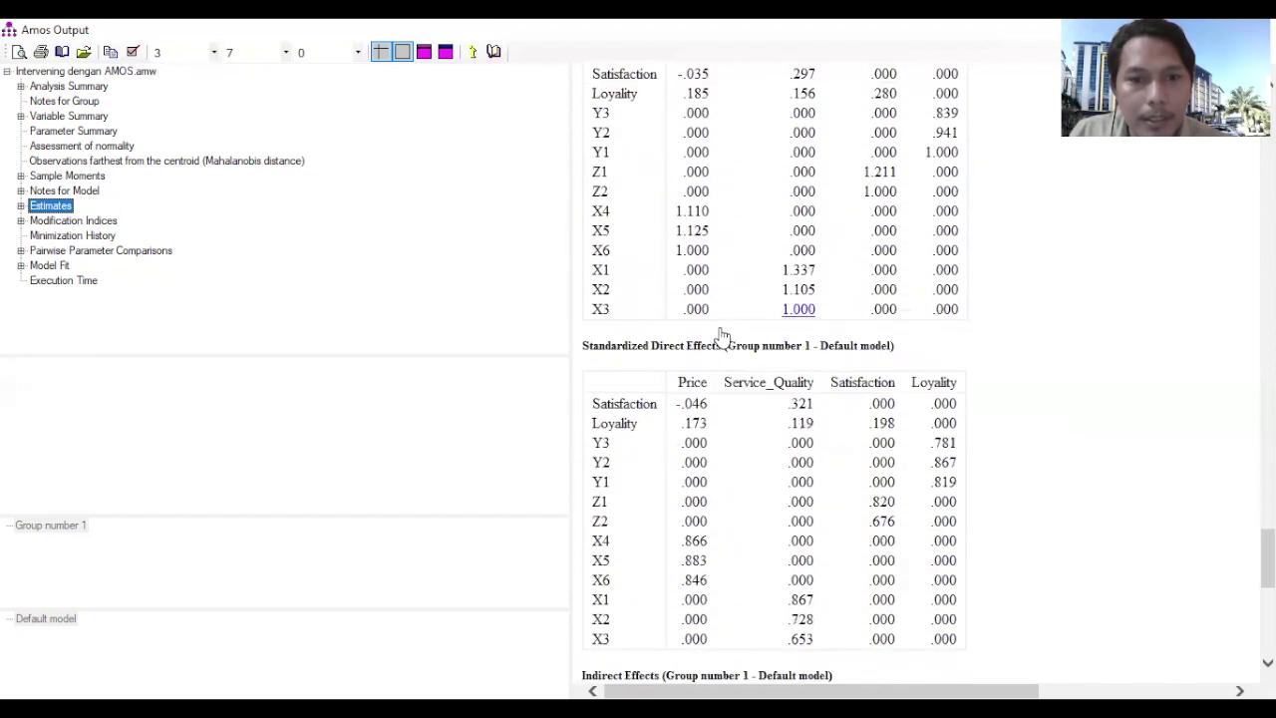